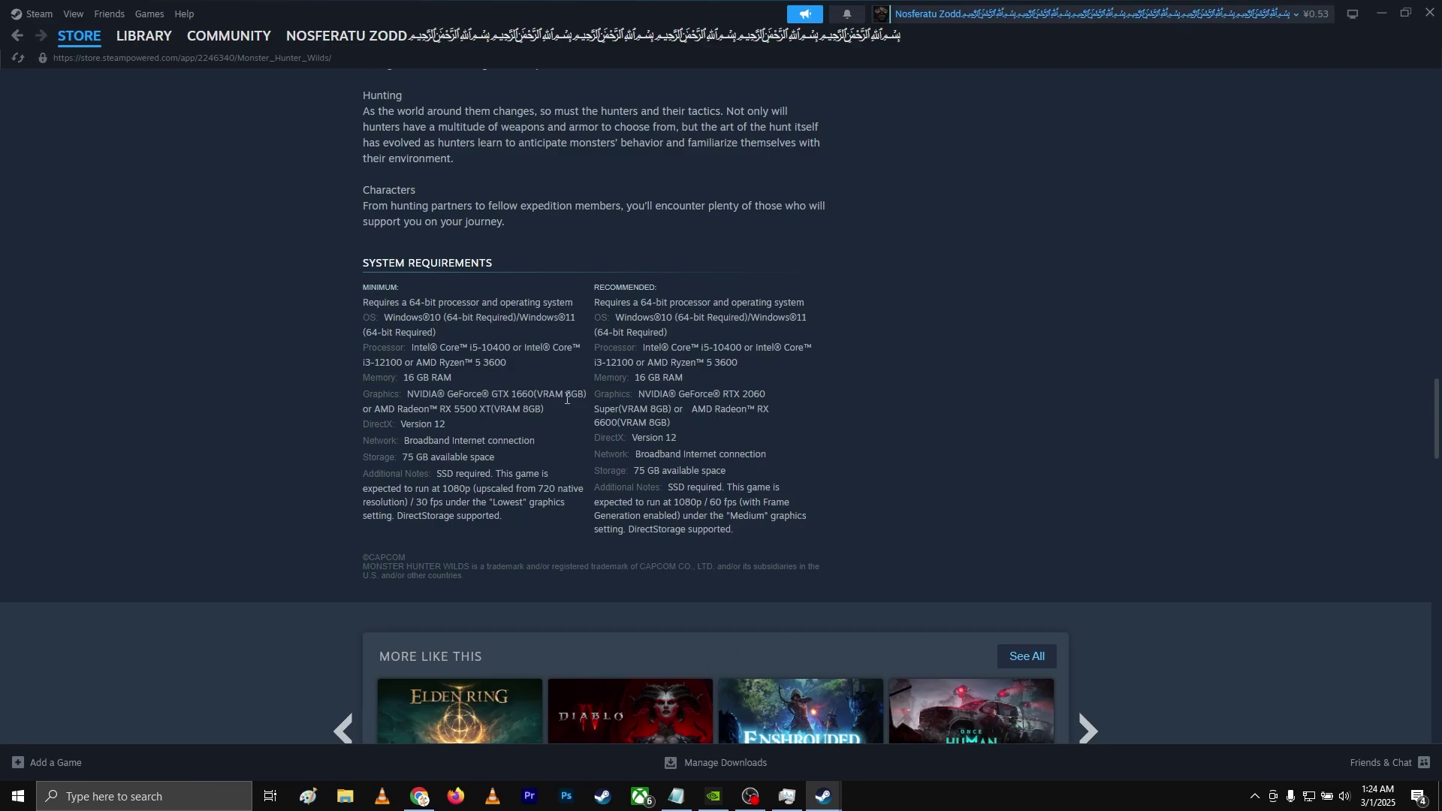
Compare the minimum graphics requirement, GTX 1660 (VRAM 6GB), with the dedicated memory of GPU 1 in Task Manager
left_click_drag(492, 394, 586, 389)
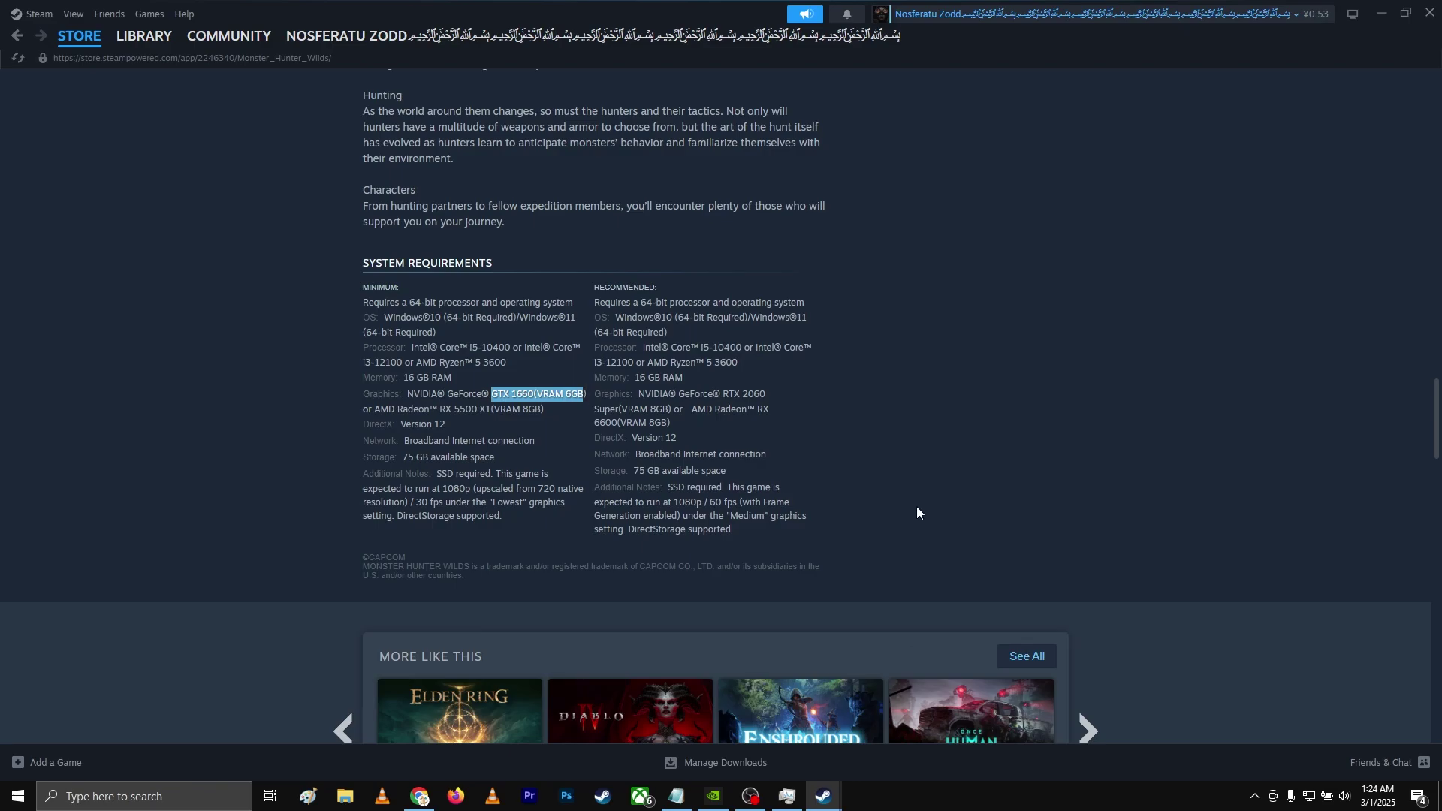
left_click(786, 795)
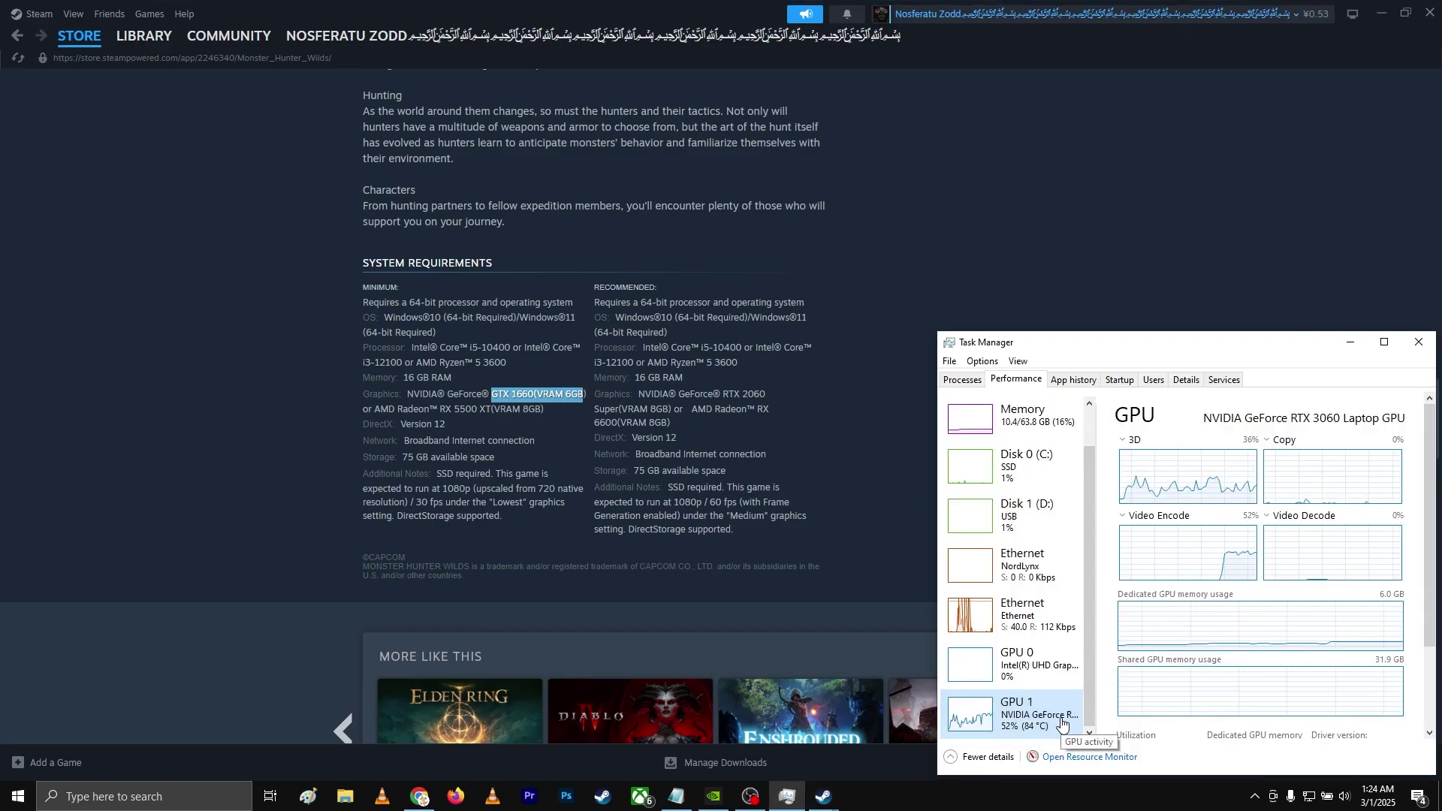
left_click_drag(1273, 350, 963, 256)
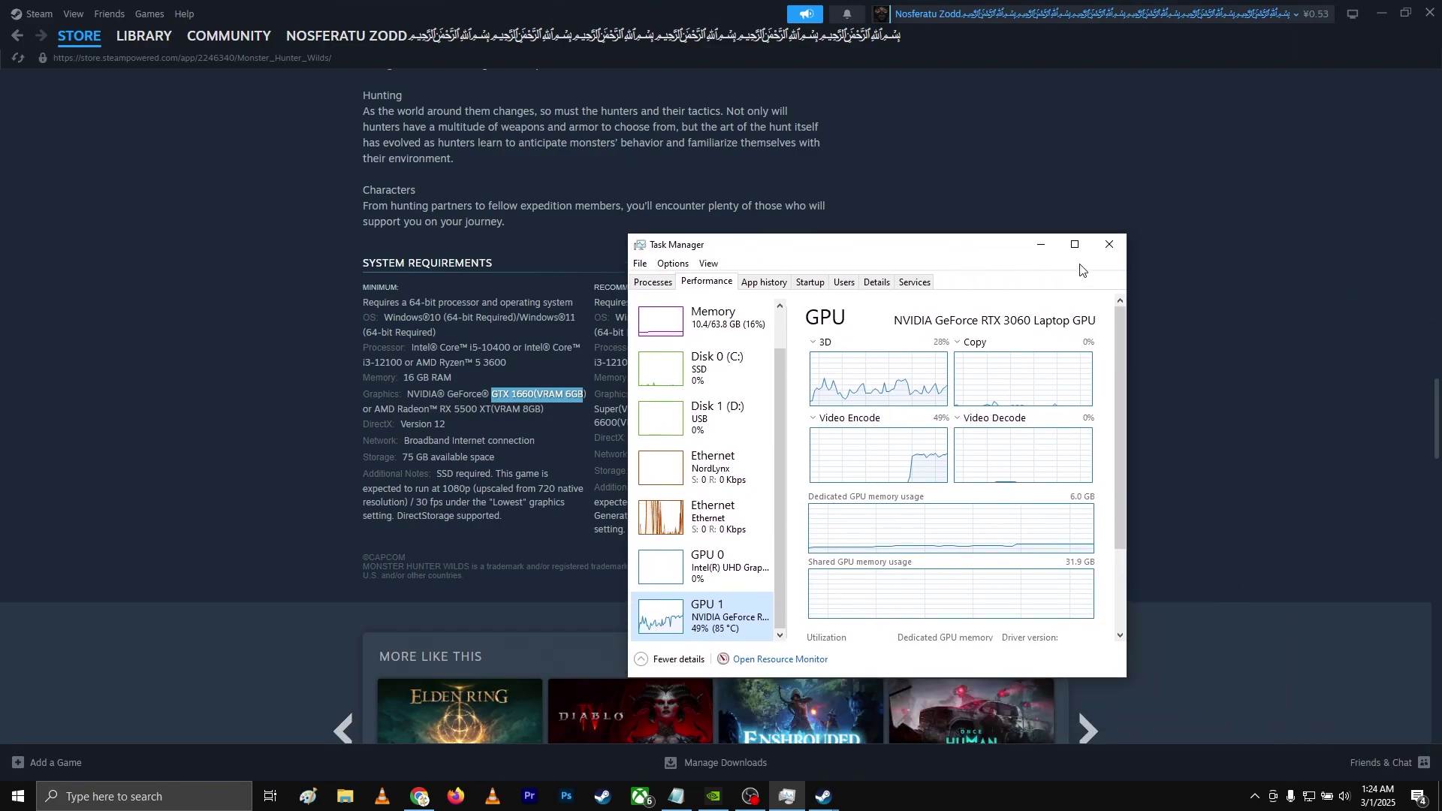
left_click(1074, 245)
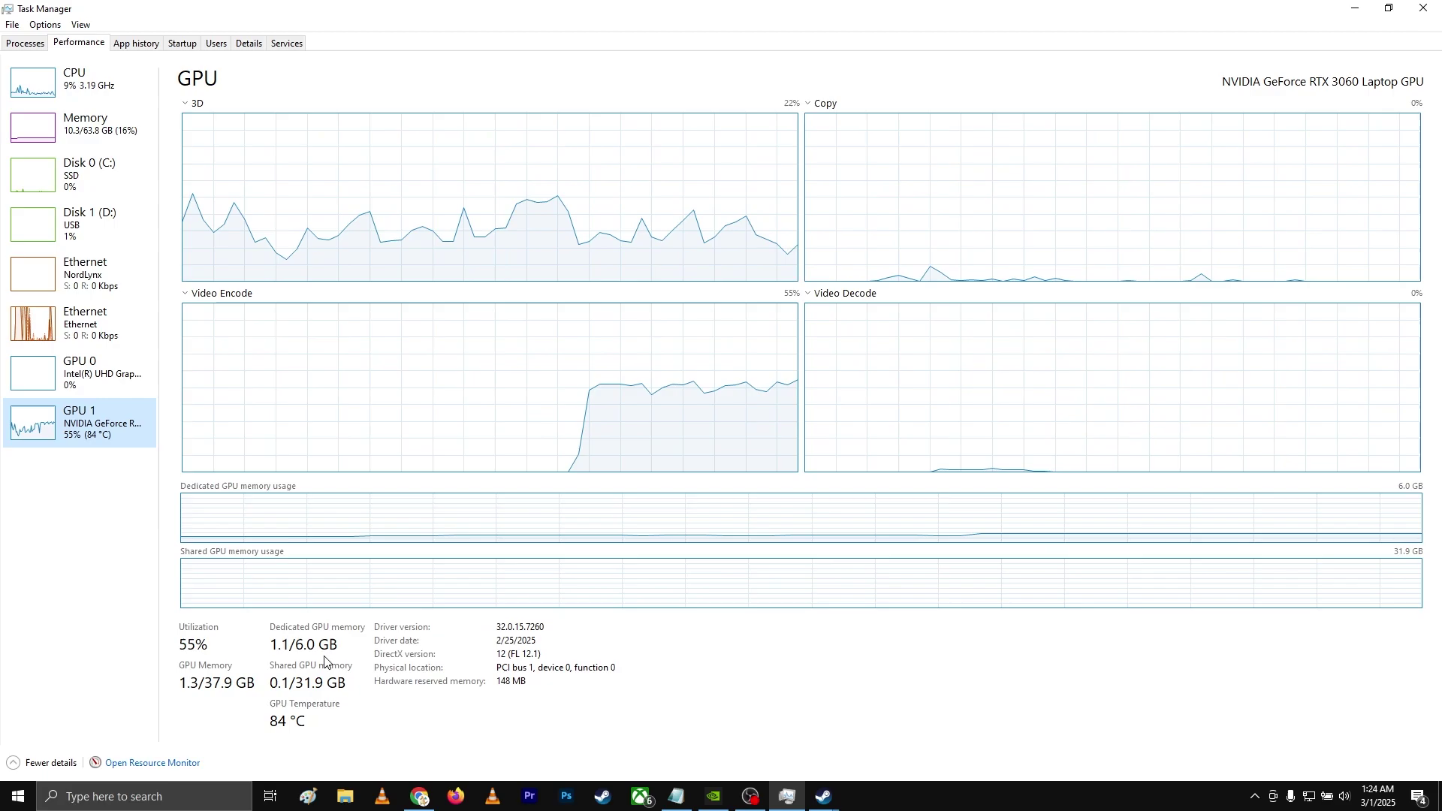
left_click(1355, 8)
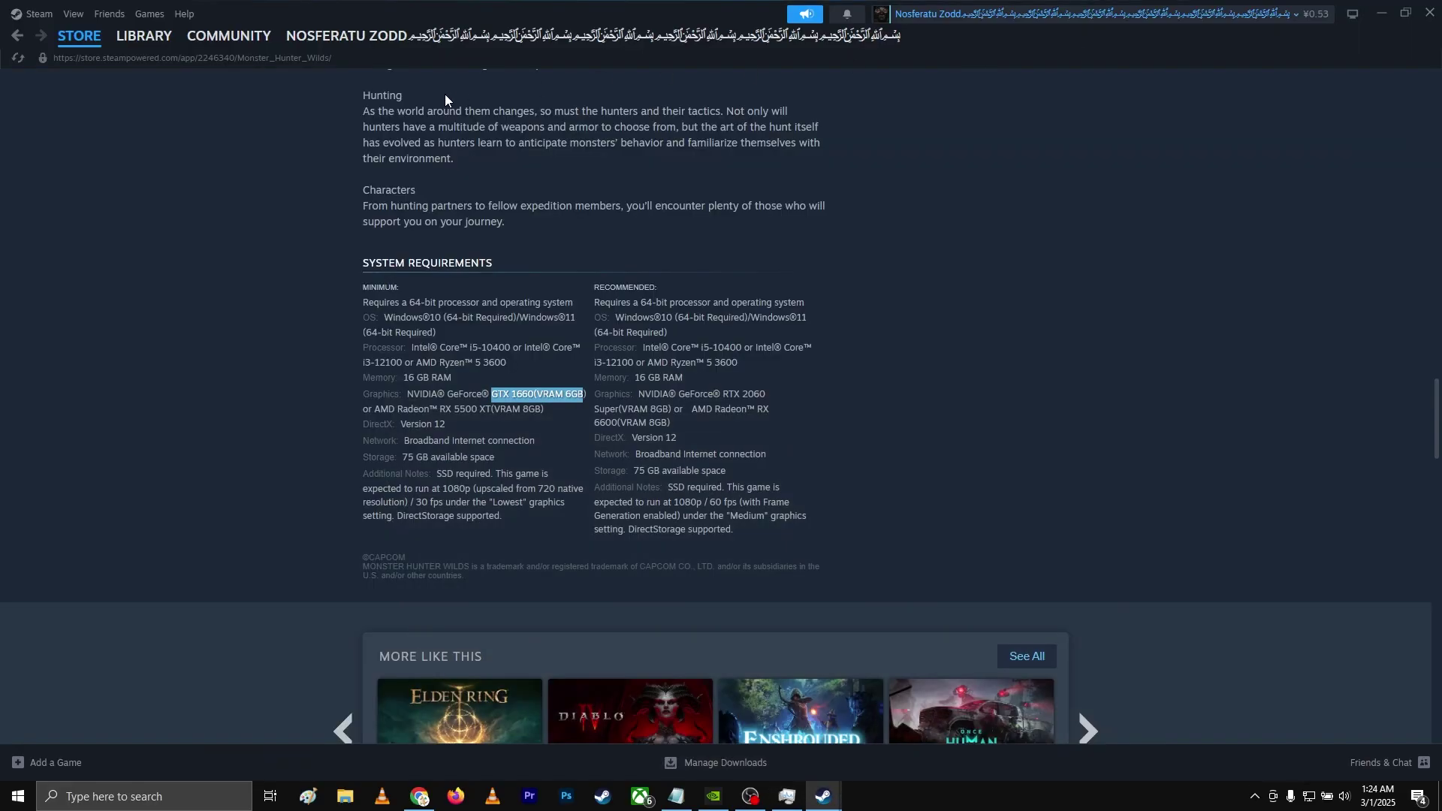
Review the gathered hardware information, submit the Valve Hardware Survey and visit its compiled results
mouse_move(144, 36)
left_click(1385, 17)
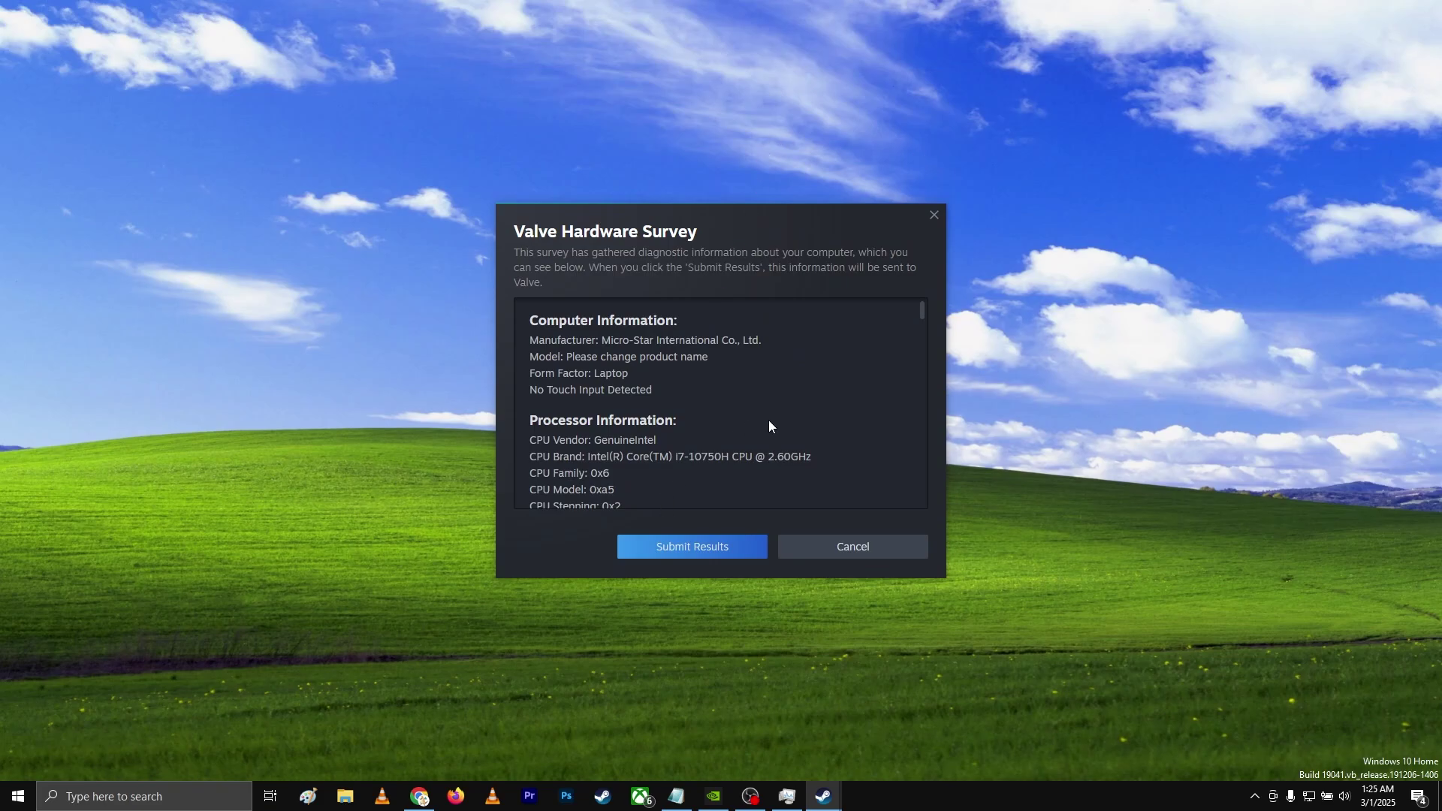
scroll(758, 419, "down", 20)
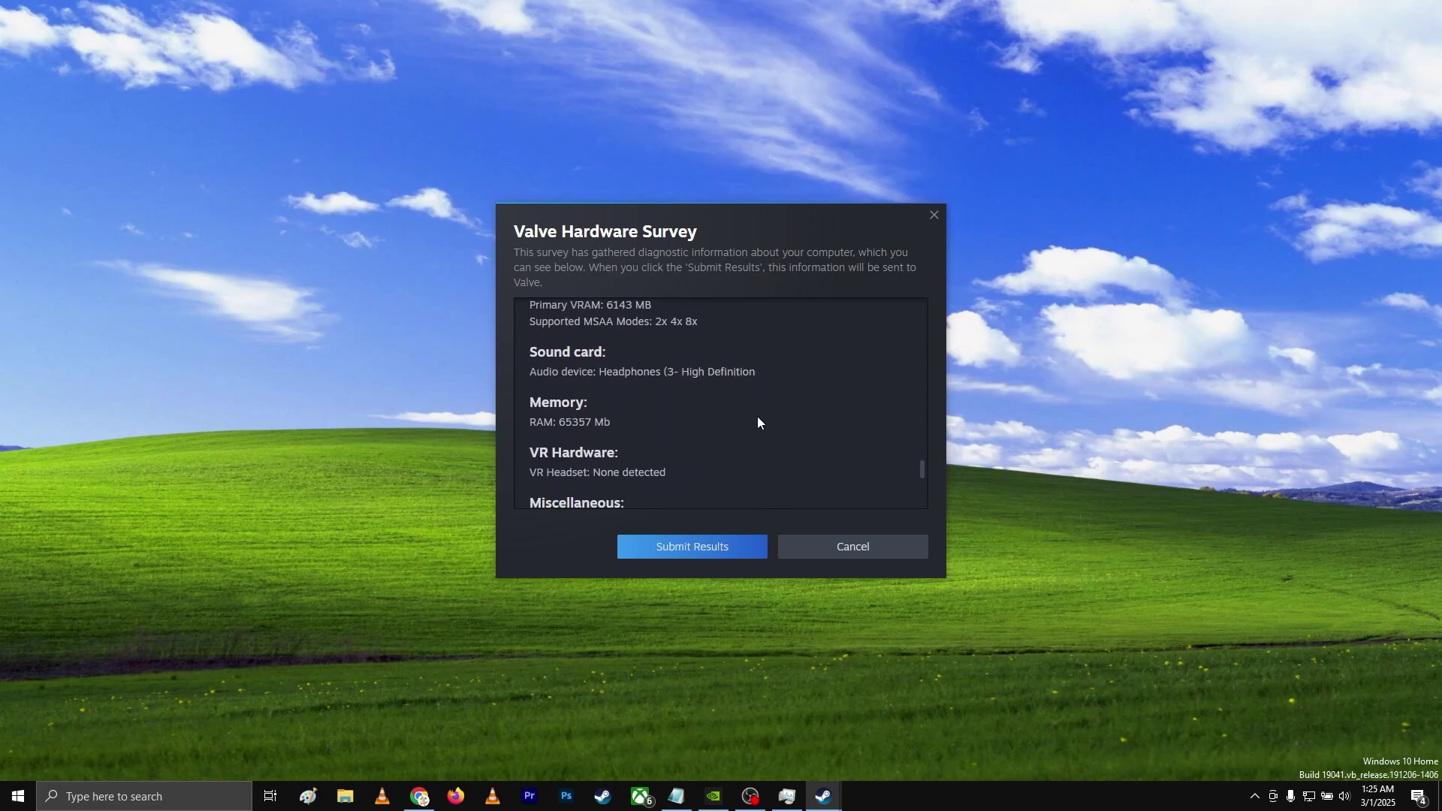
scroll(757, 416, "down", 5)
left_click(630, 550)
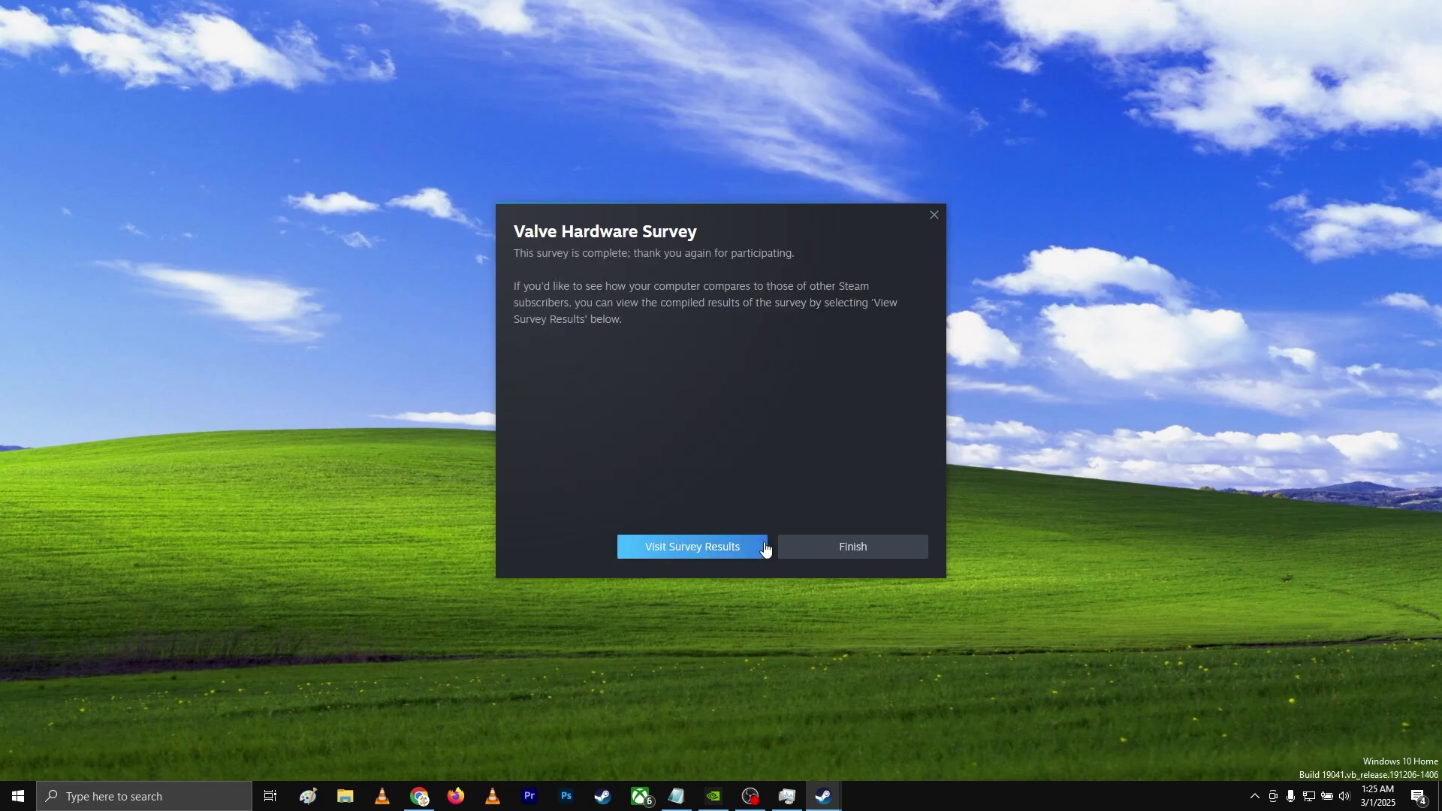
left_click(727, 548)
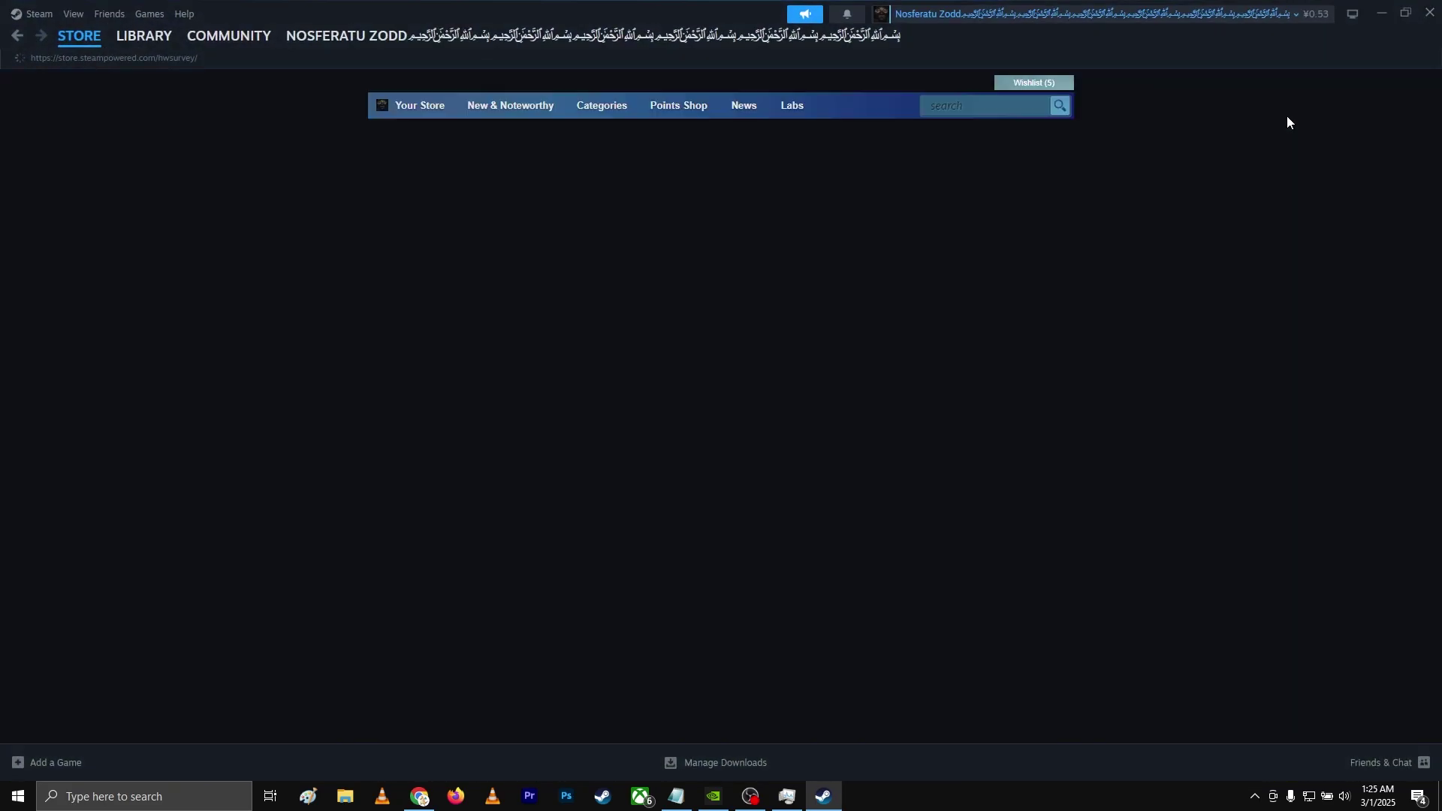
left_click(1381, 9)
Set the Windows display resolution to 1280 × 720, keep the change and refresh the desktop
right_click(529, 165)
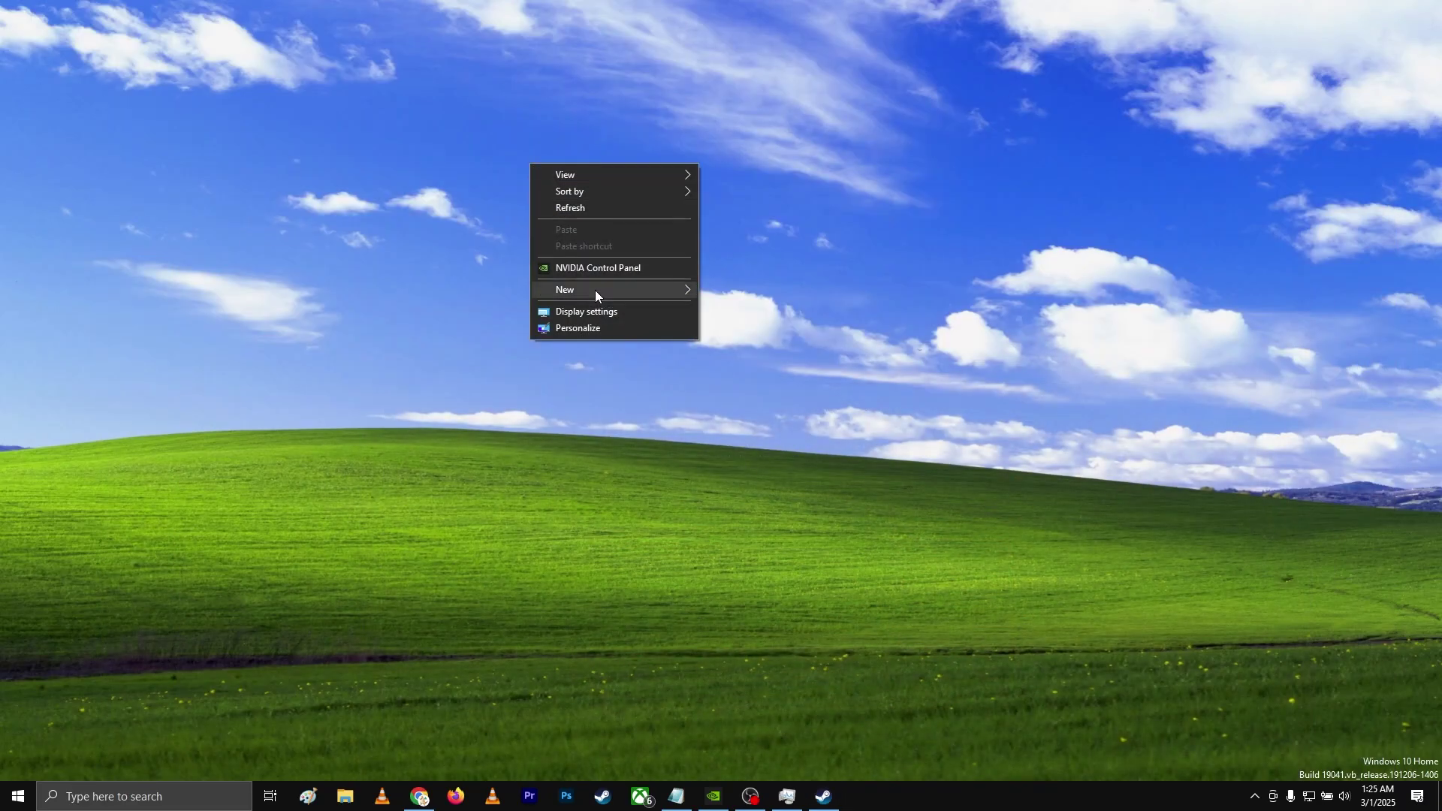
key("Escape")
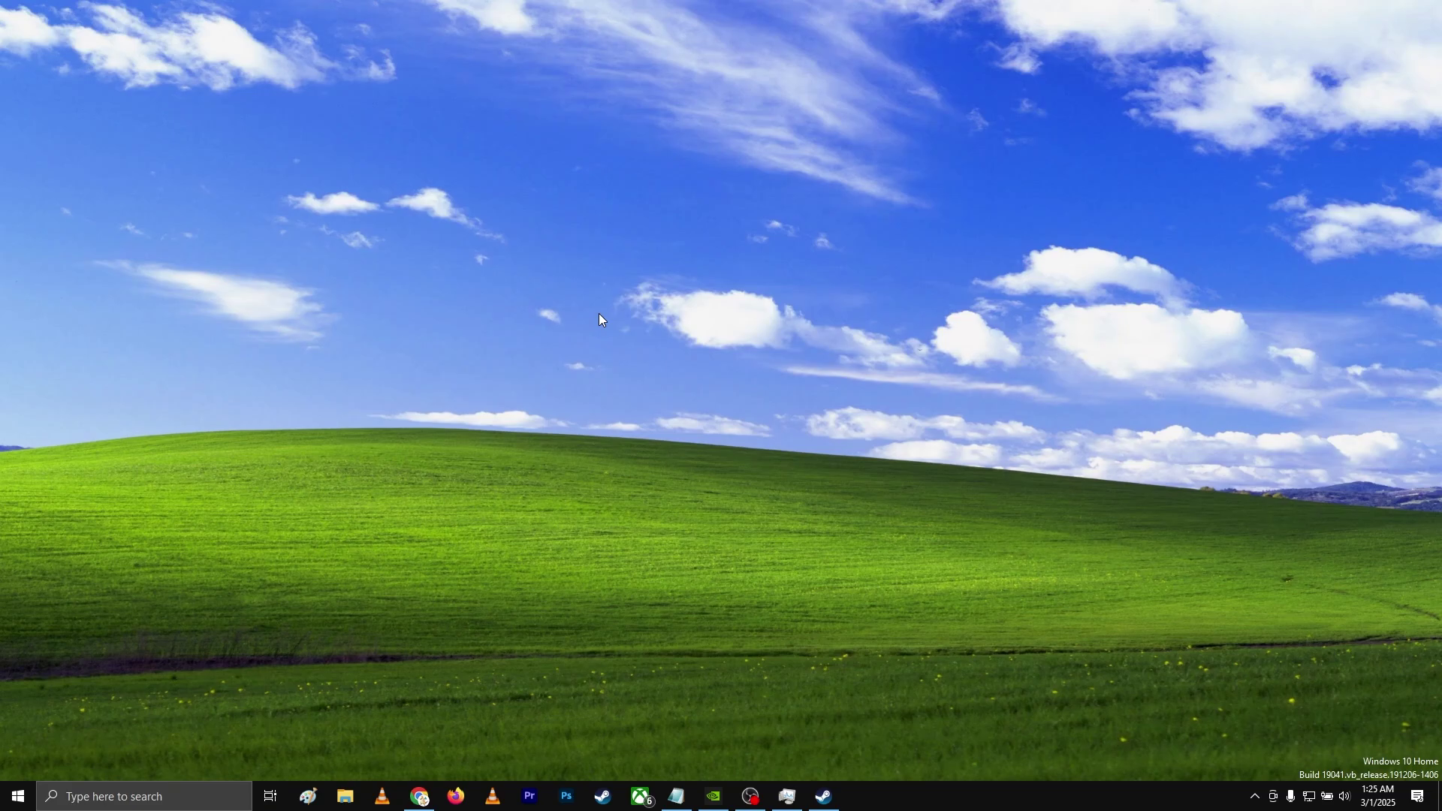
right_click(585, 278)
left_click(656, 425)
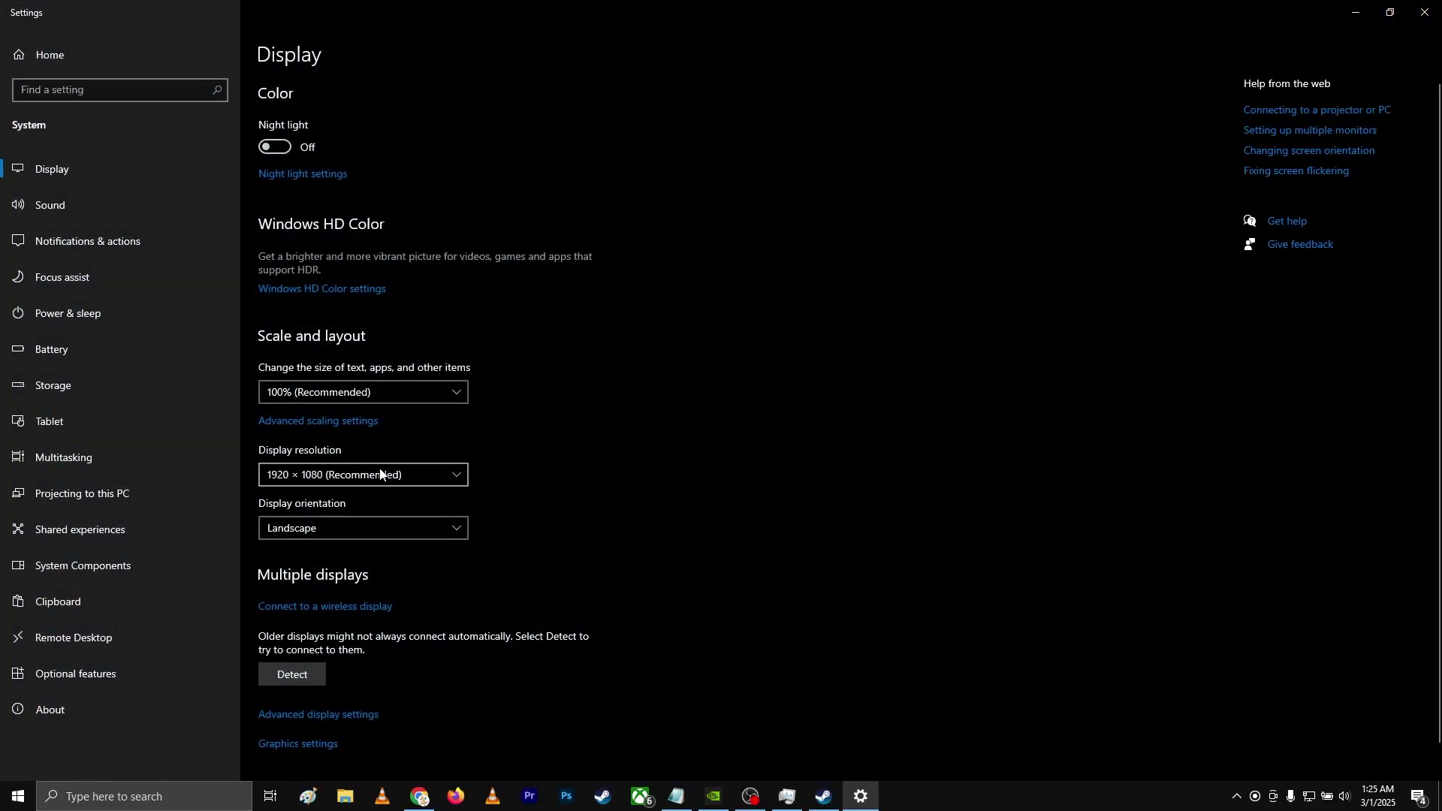
left_click(380, 473)
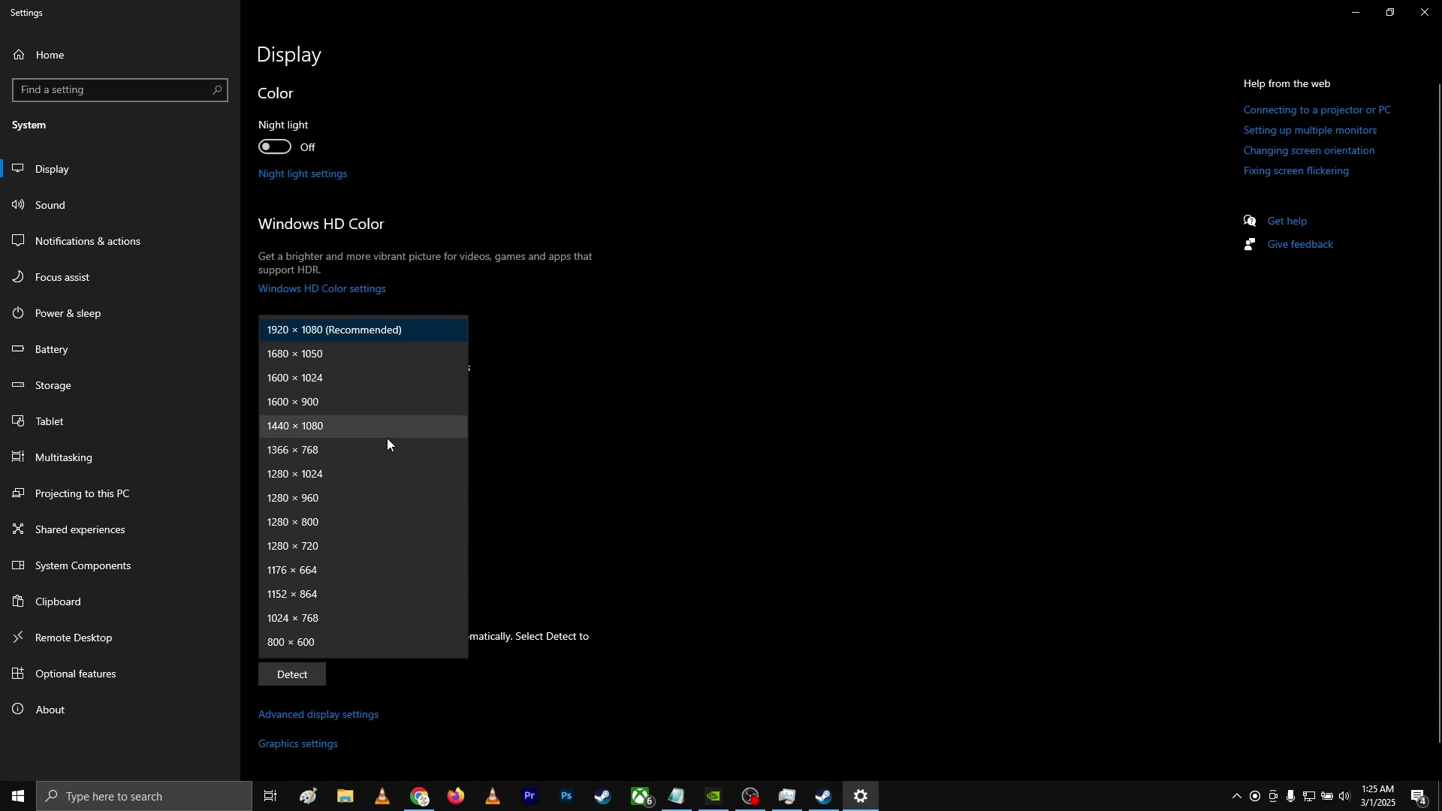
left_click(337, 546)
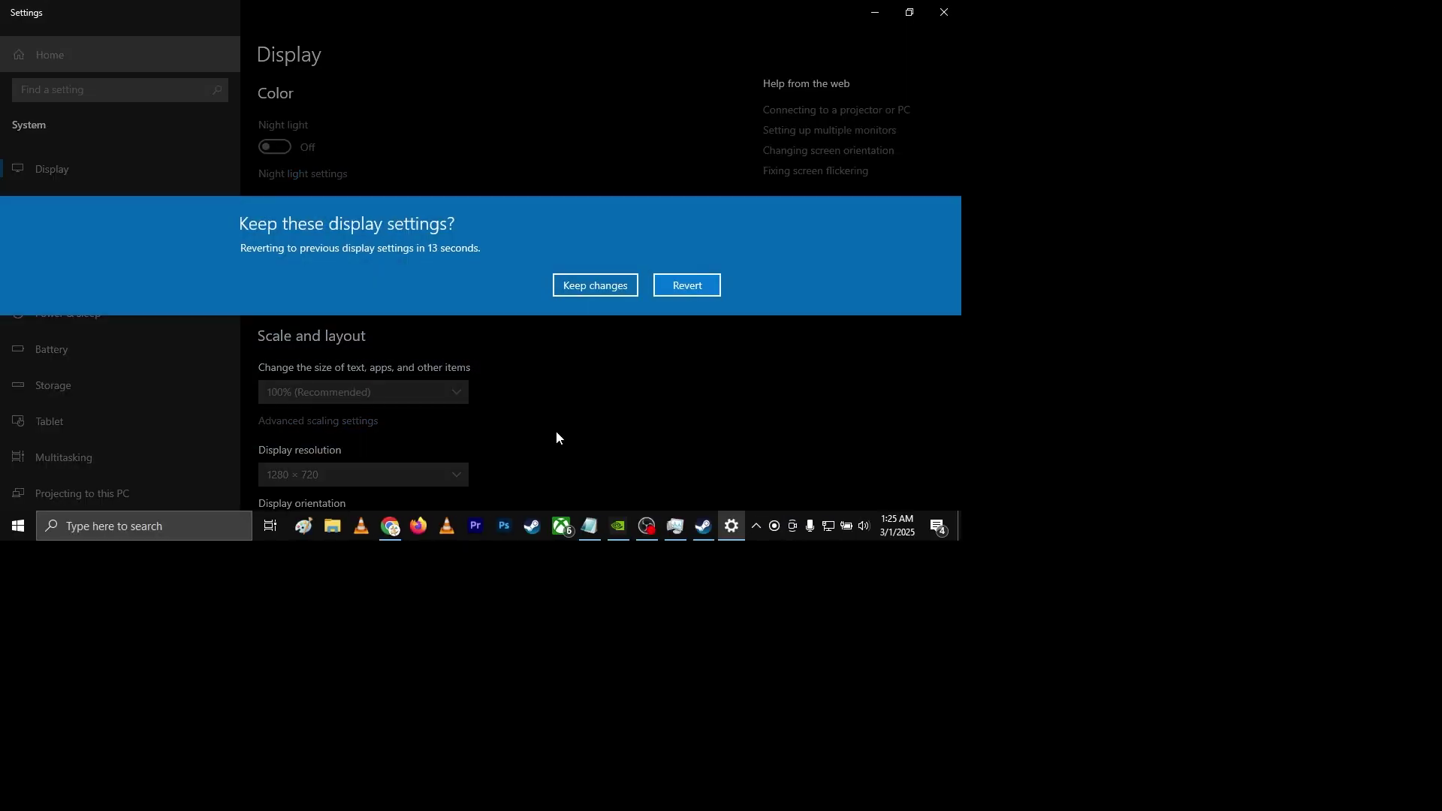
left_click(608, 287)
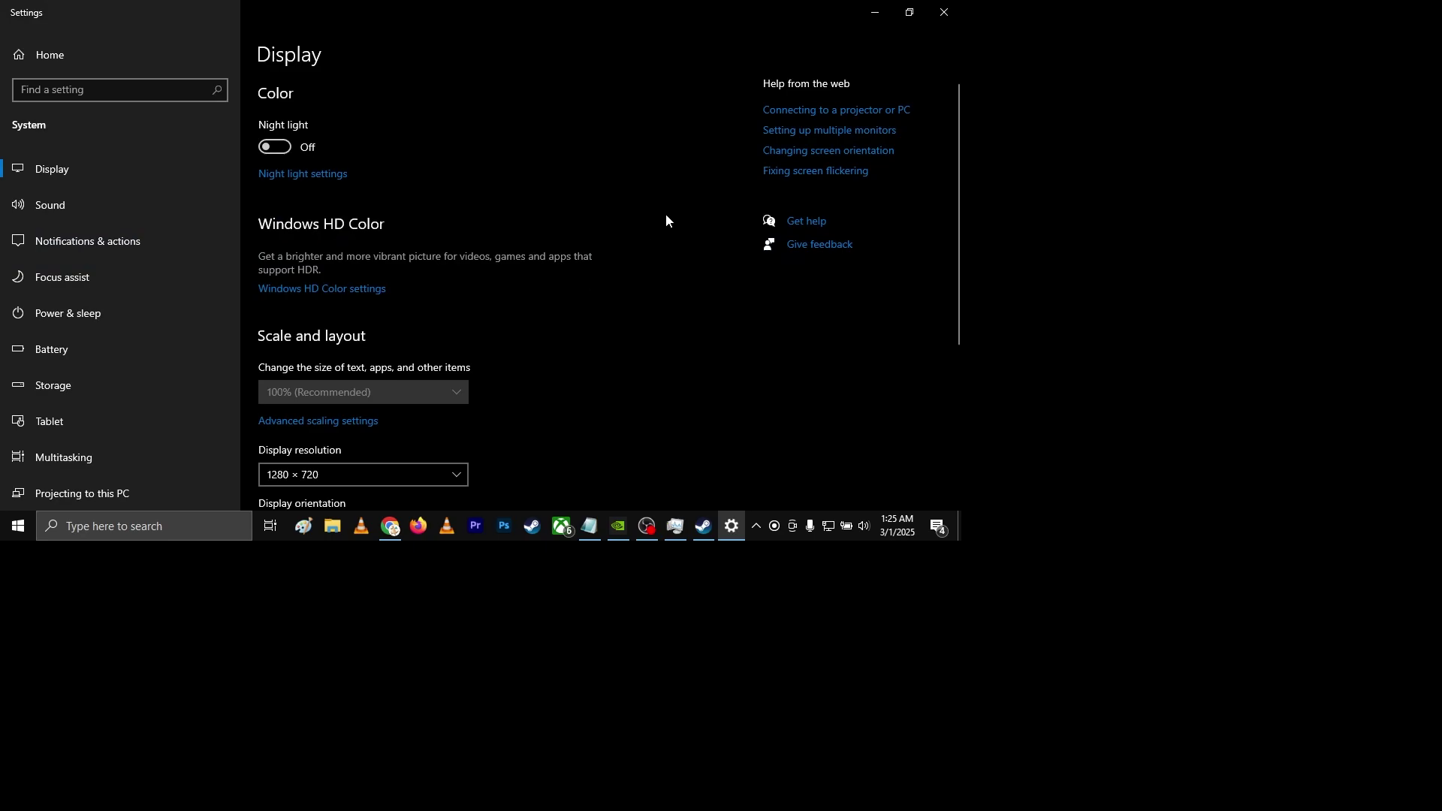
left_click(952, 14)
right_click(400, 194)
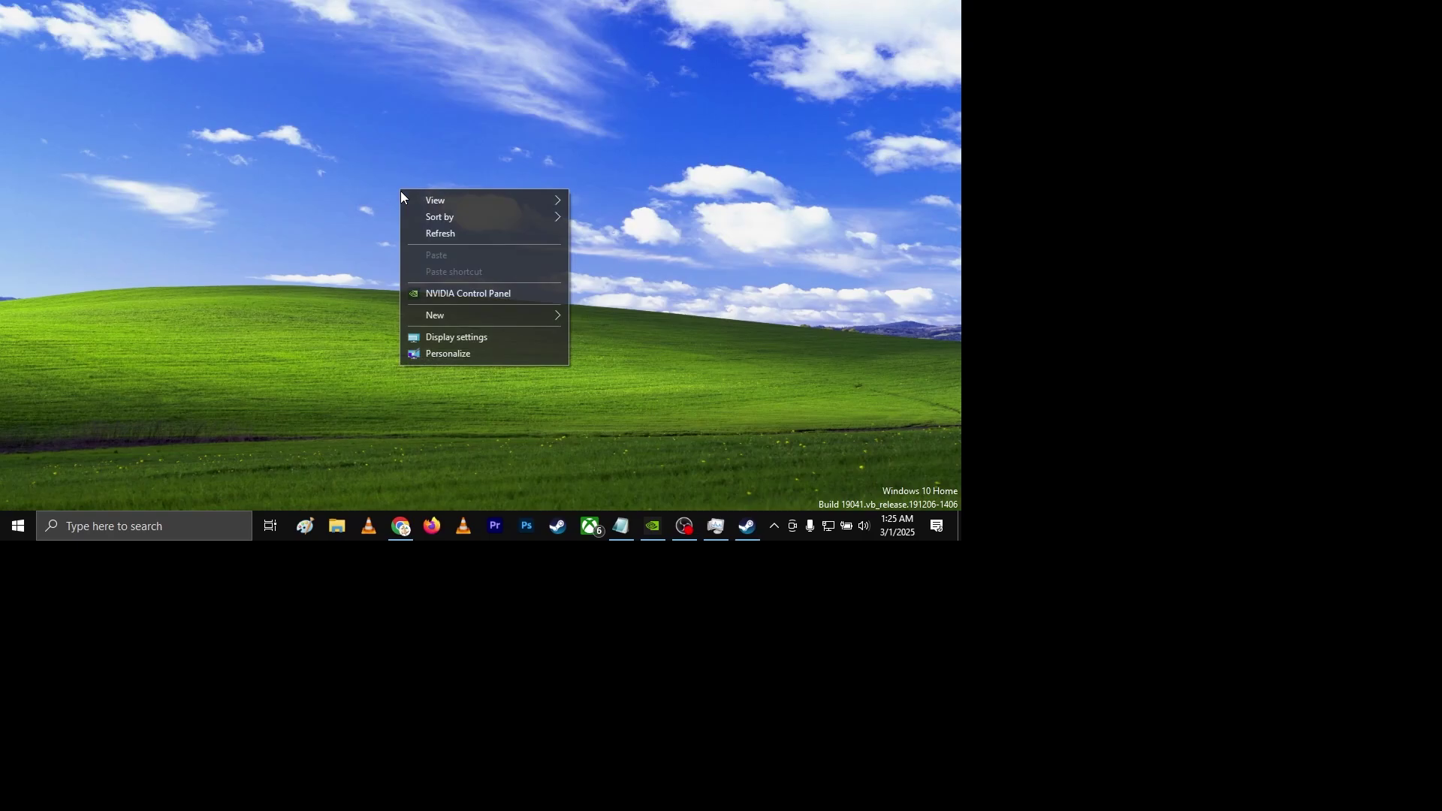
left_click(440, 233)
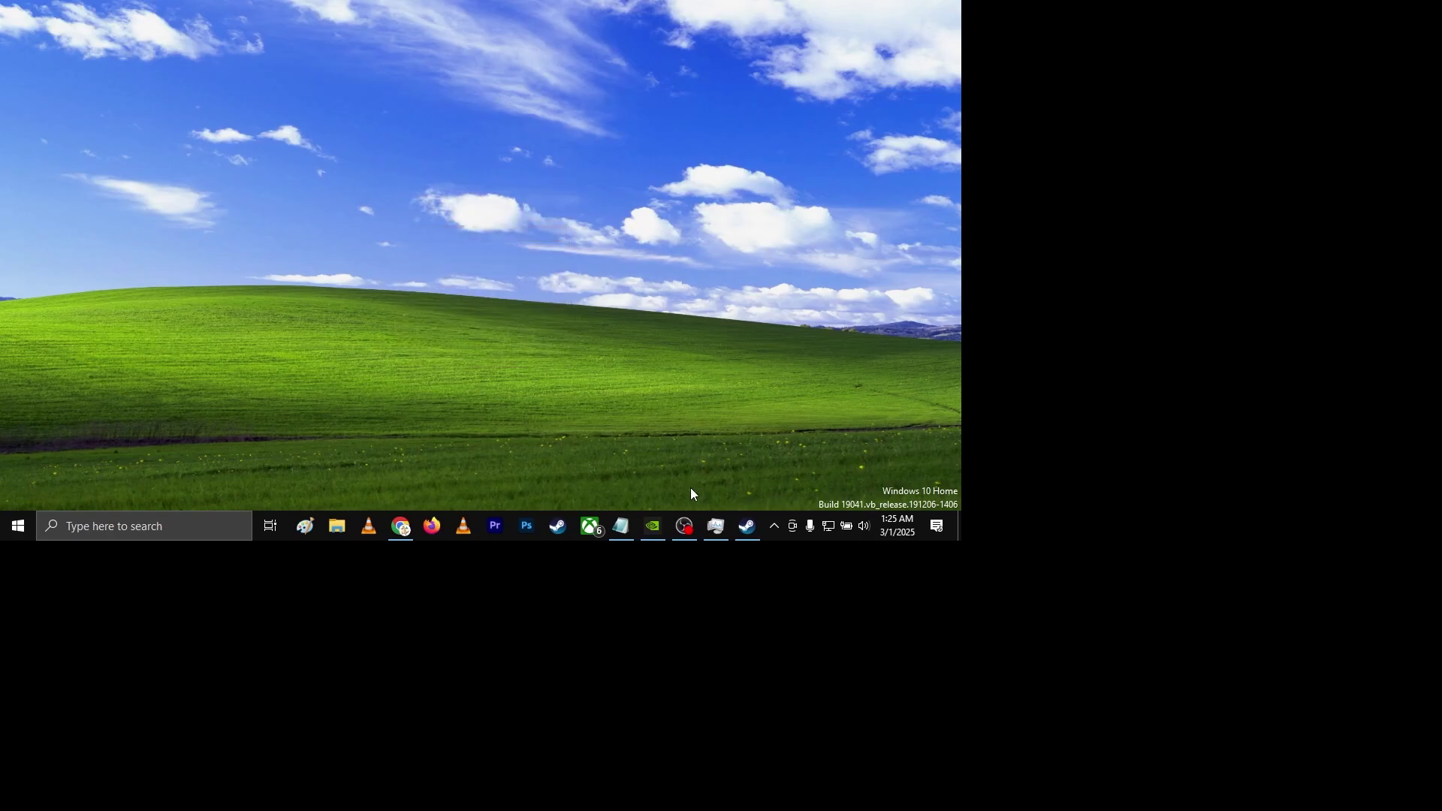
Switch to OBS, stretch the Display Capture source to fill the canvas, and return to the desktop
left_click(685, 528)
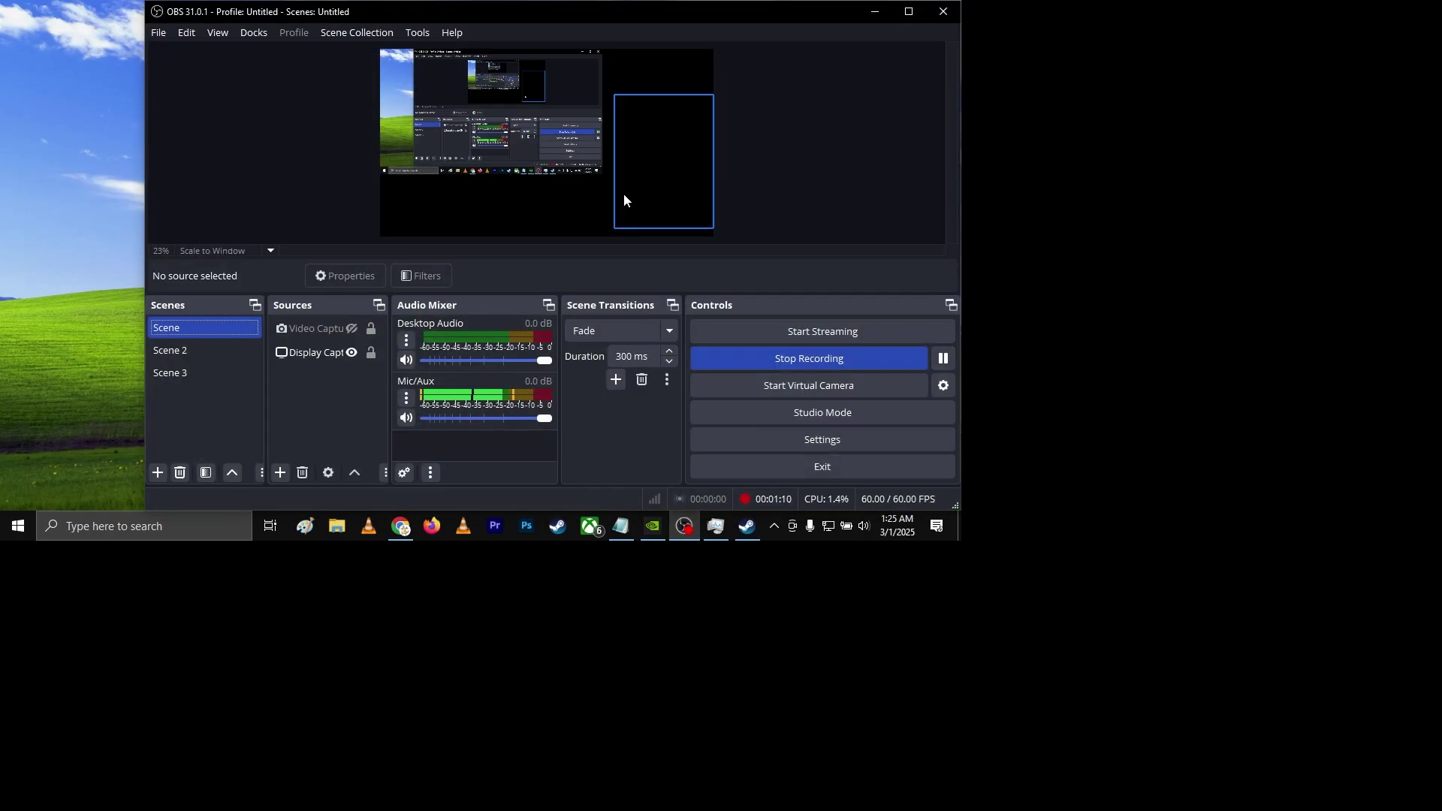
left_click(570, 138)
left_click_drag(612, 178, 713, 237)
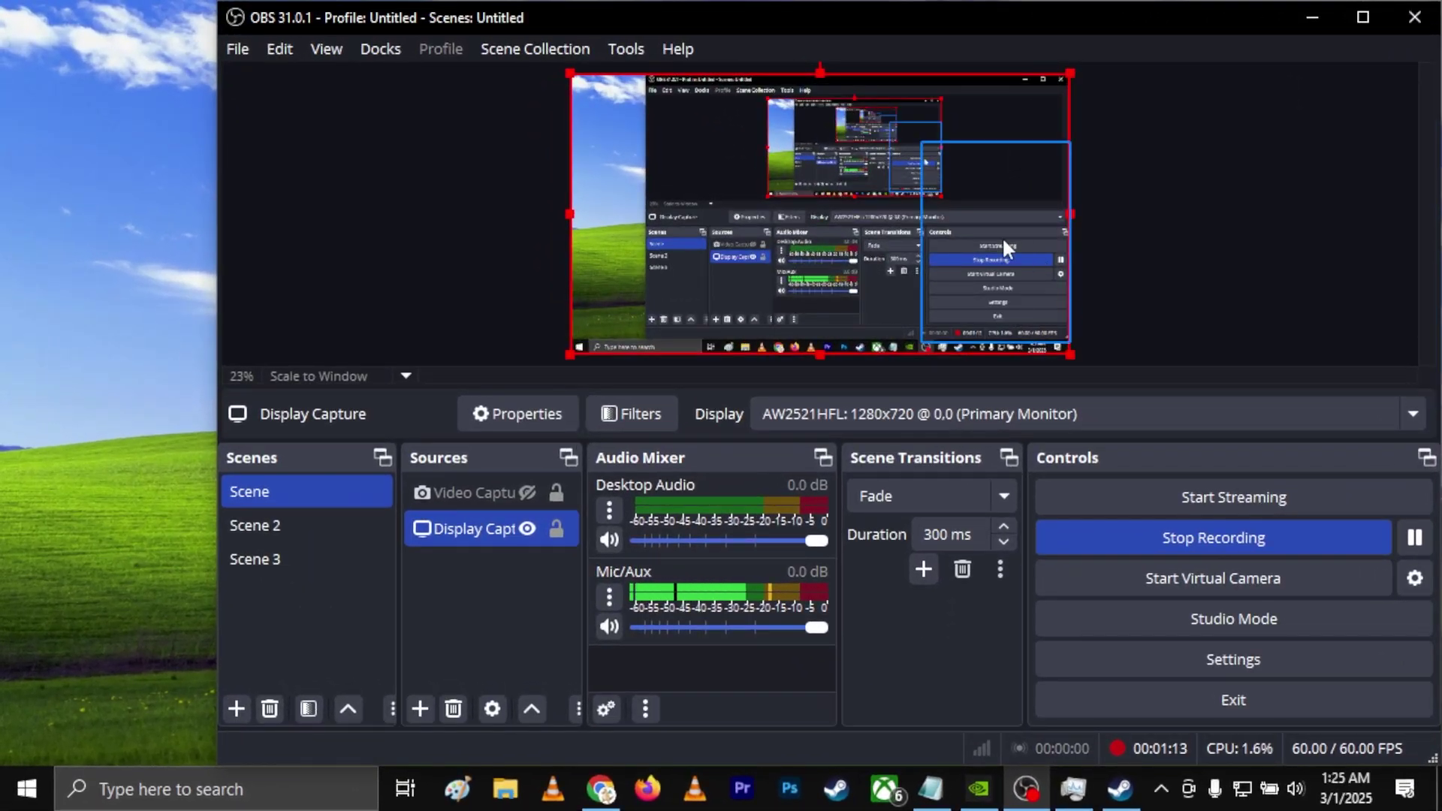
left_click(1311, 15)
right_click(743, 240)
left_click(815, 309)
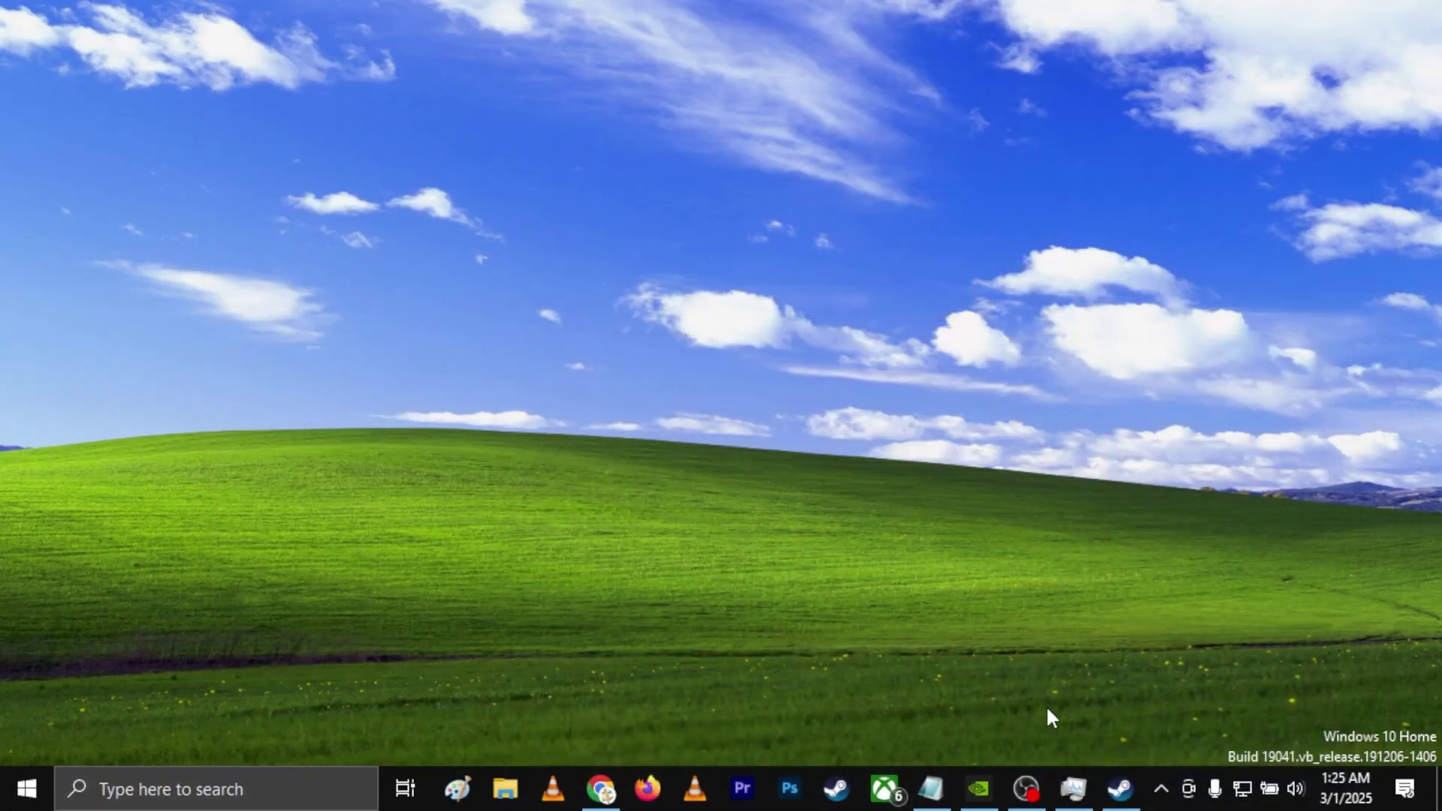
Search the Steam library for "mon", launch Monster Hunter Wilds and minimize Steam
left_click(1136, 792)
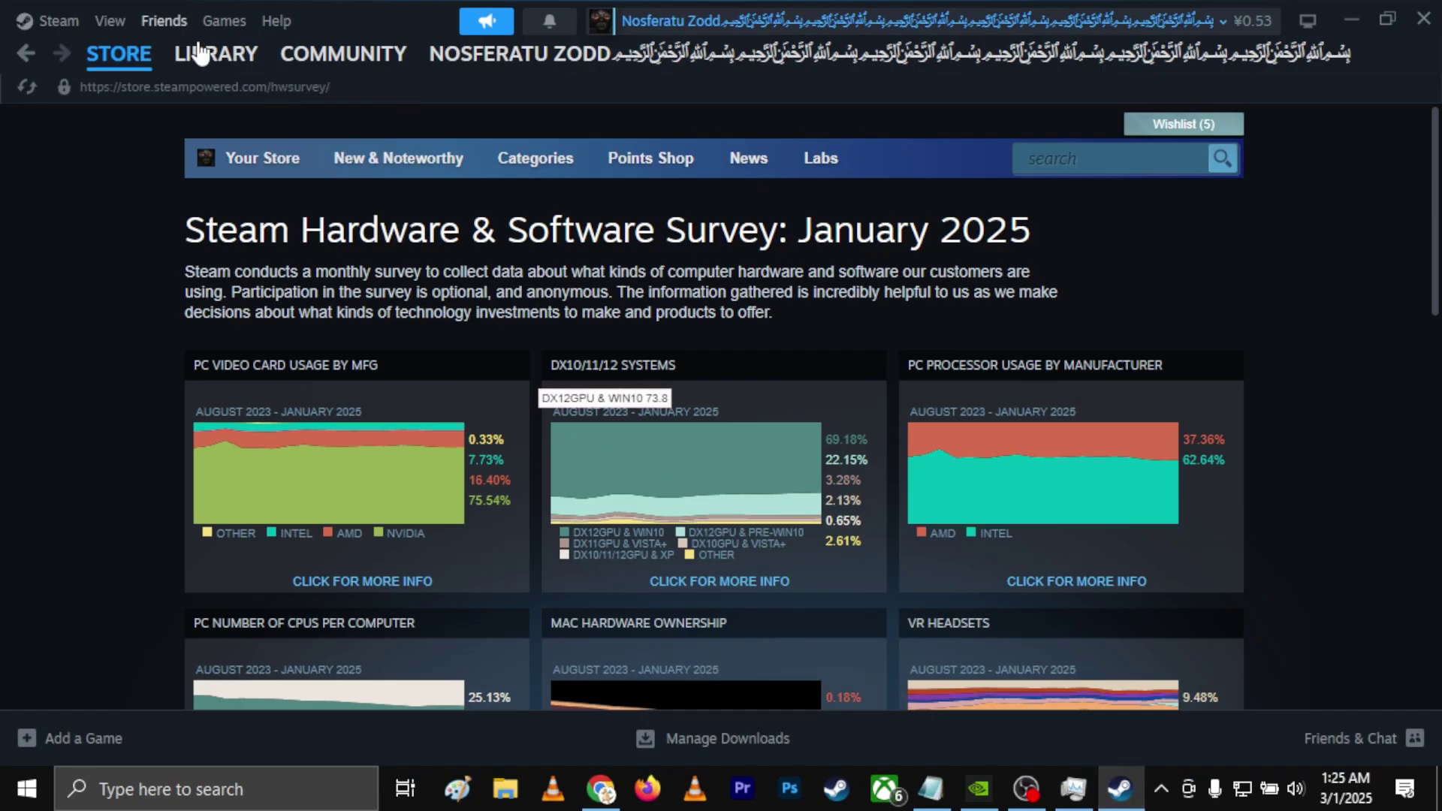
mouse_move(216, 54)
left_click(214, 103)
left_click(96, 214)
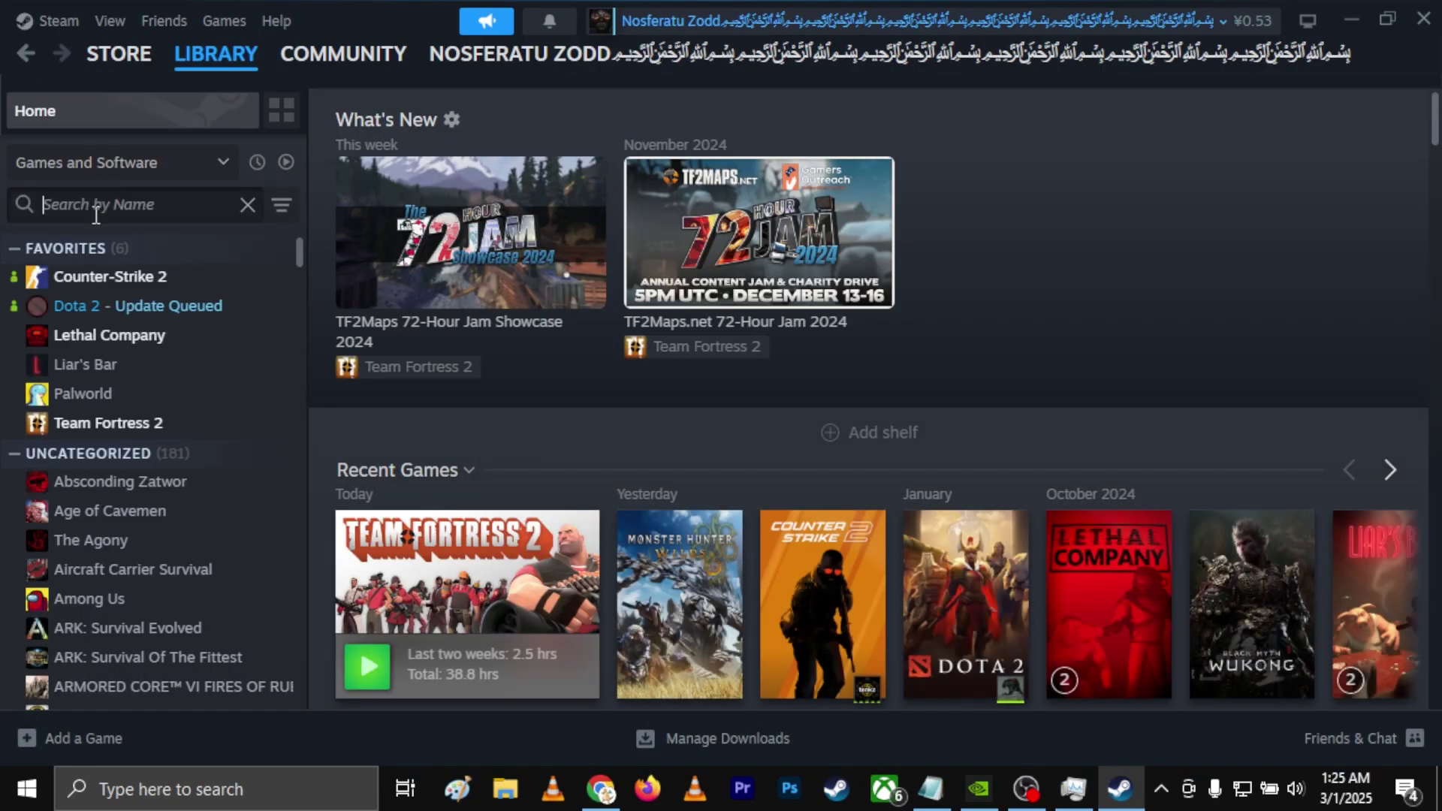
type("mon")
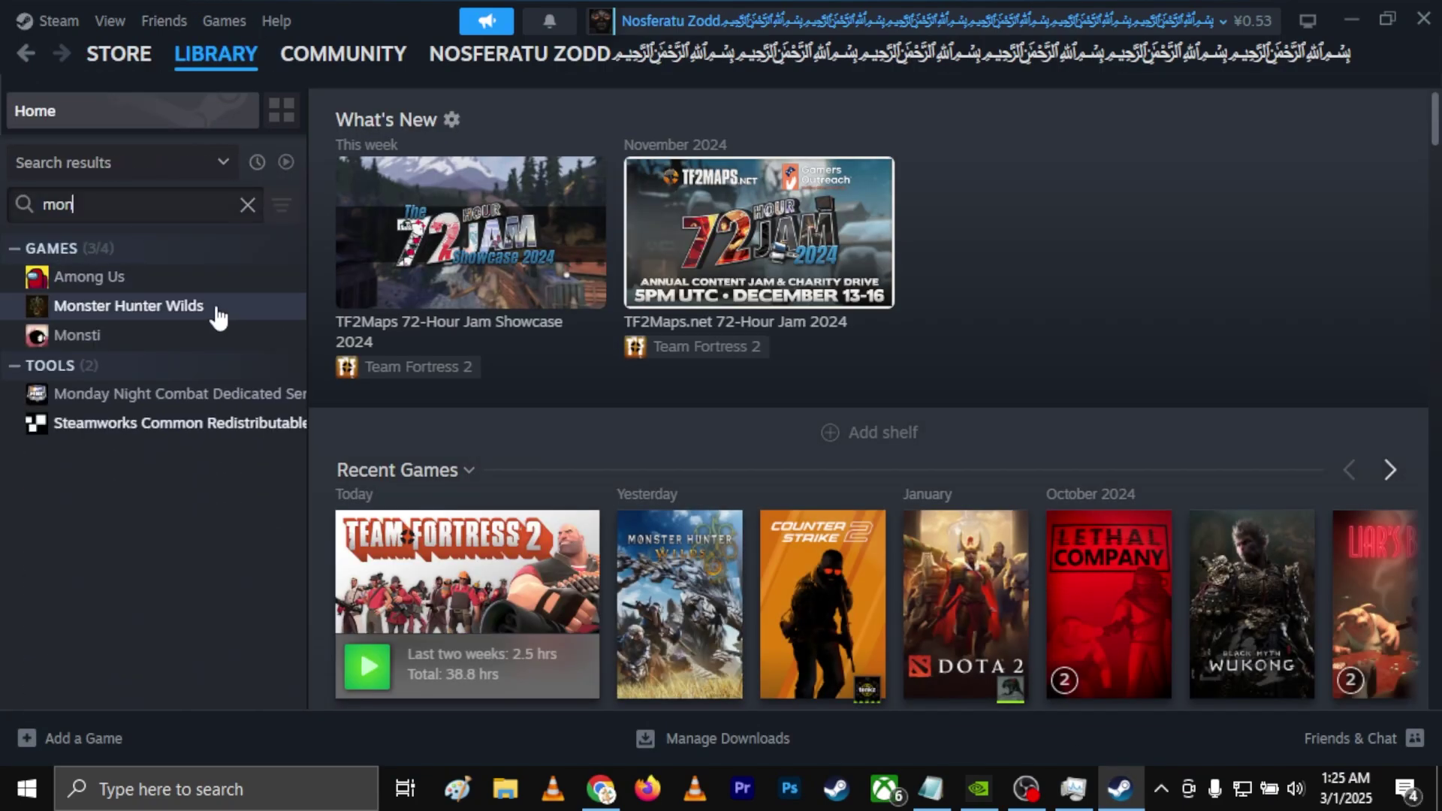
left_click(219, 308)
left_click(420, 488)
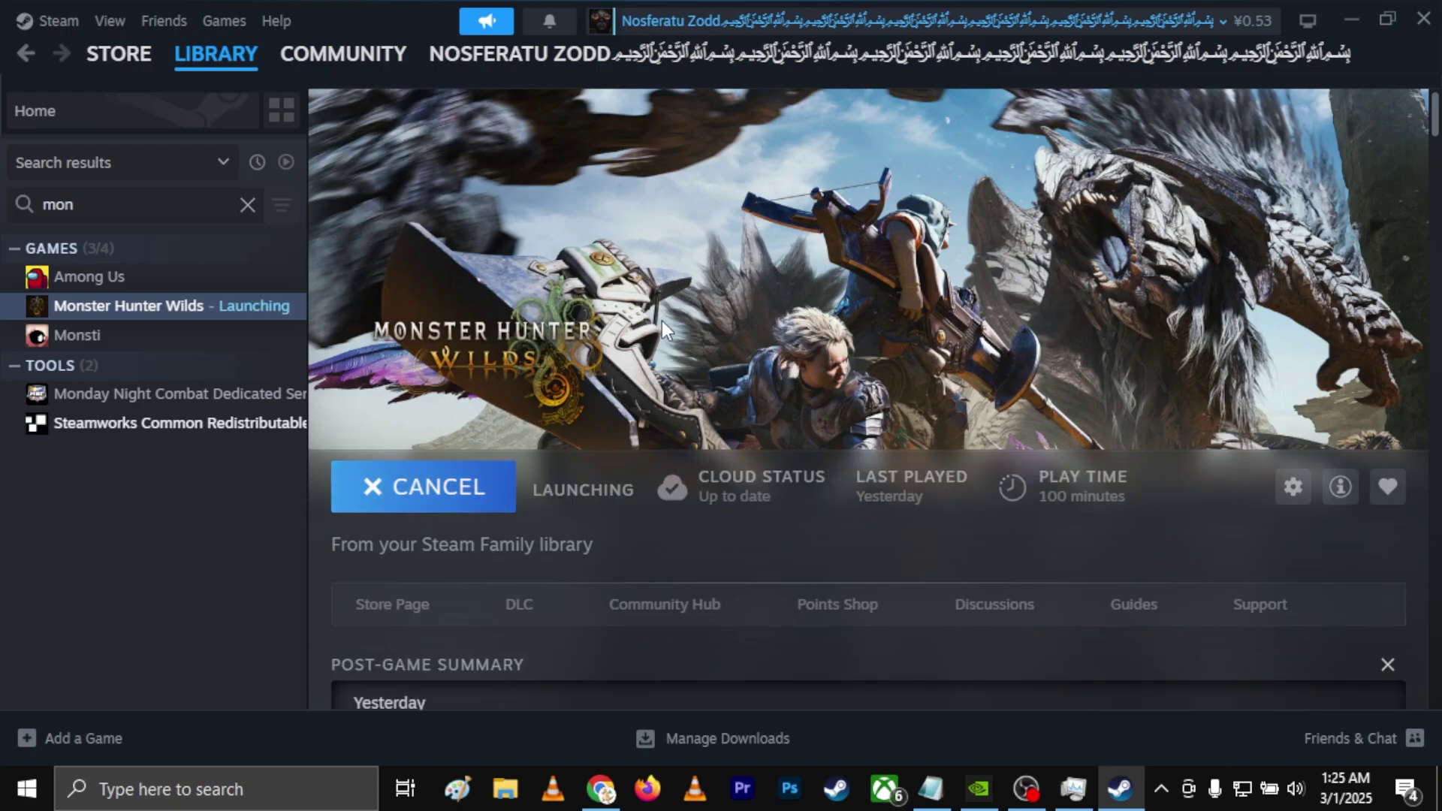
left_click(1352, 21)
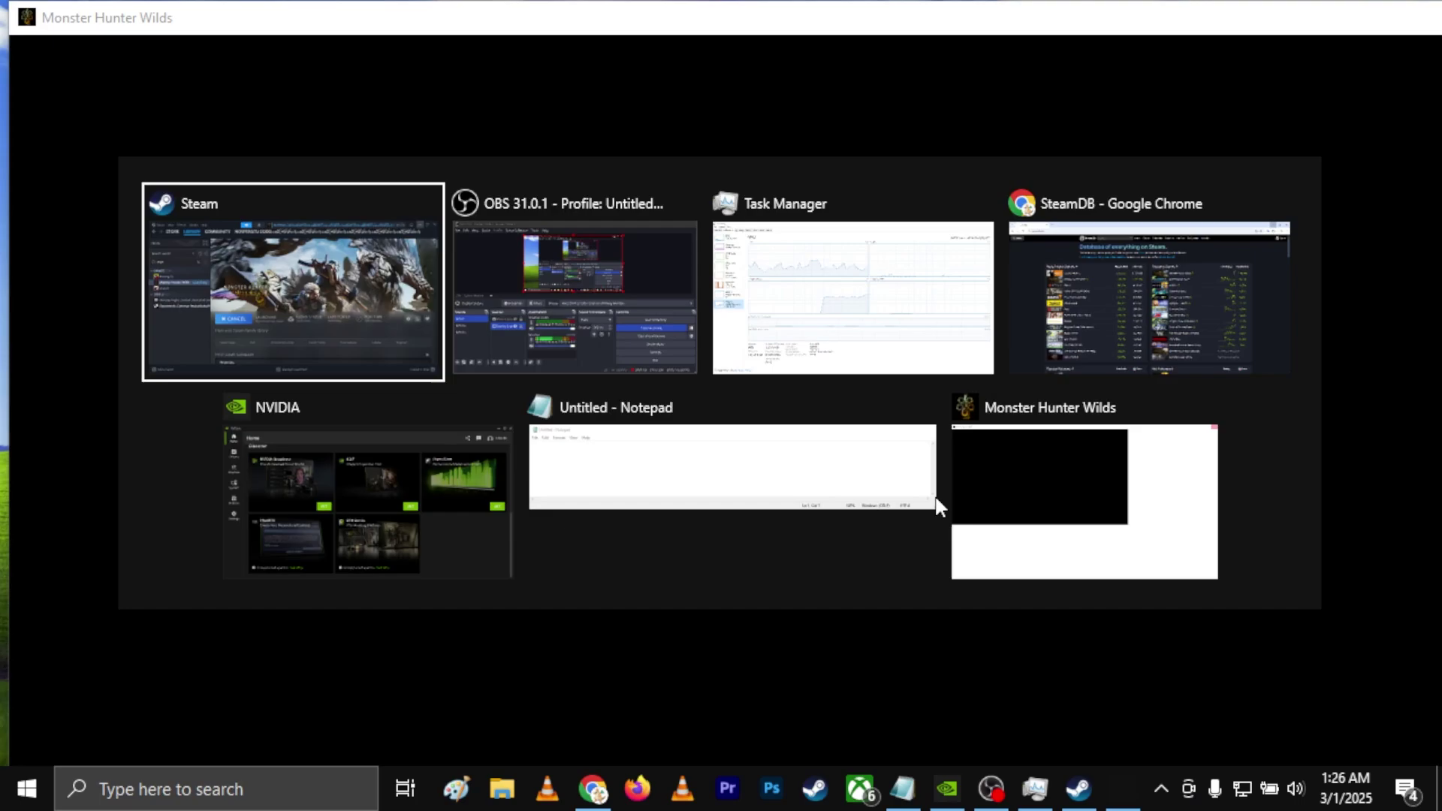
Switch to the NVIDIA app and check the installed graphics driver and the Home page's Discover section
left_click(373, 511)
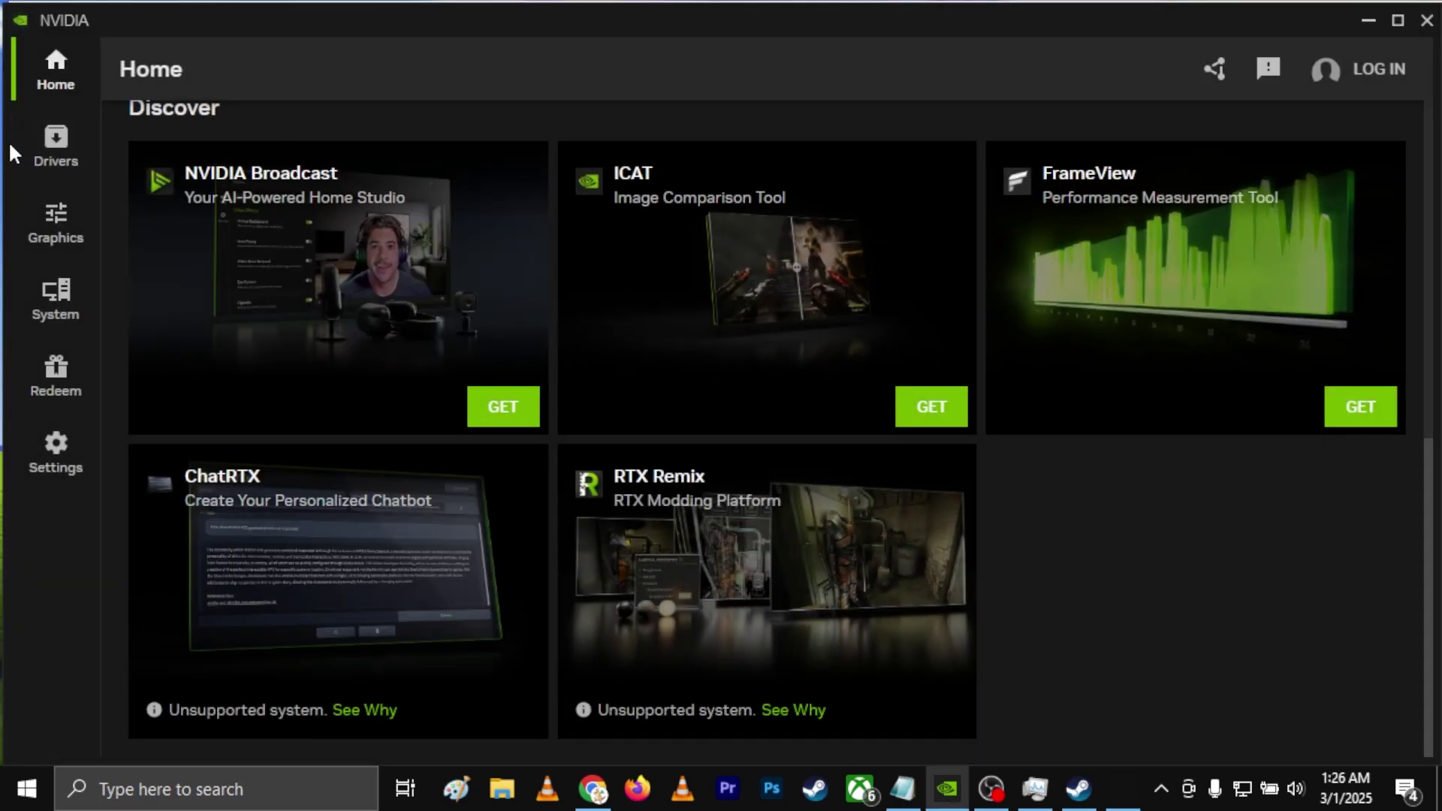
left_click(50, 150)
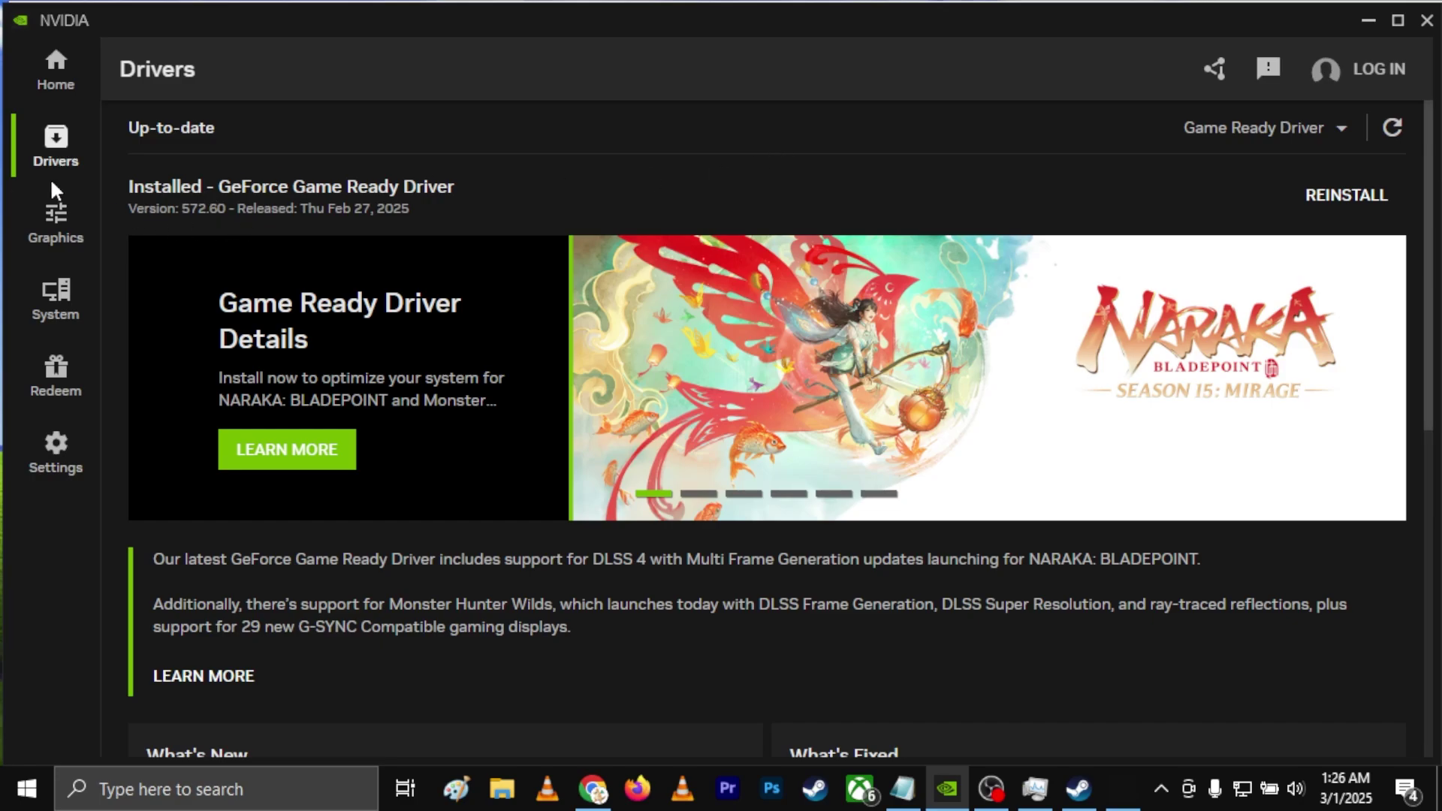
left_click(55, 71)
scroll(505, 278, "down", 6)
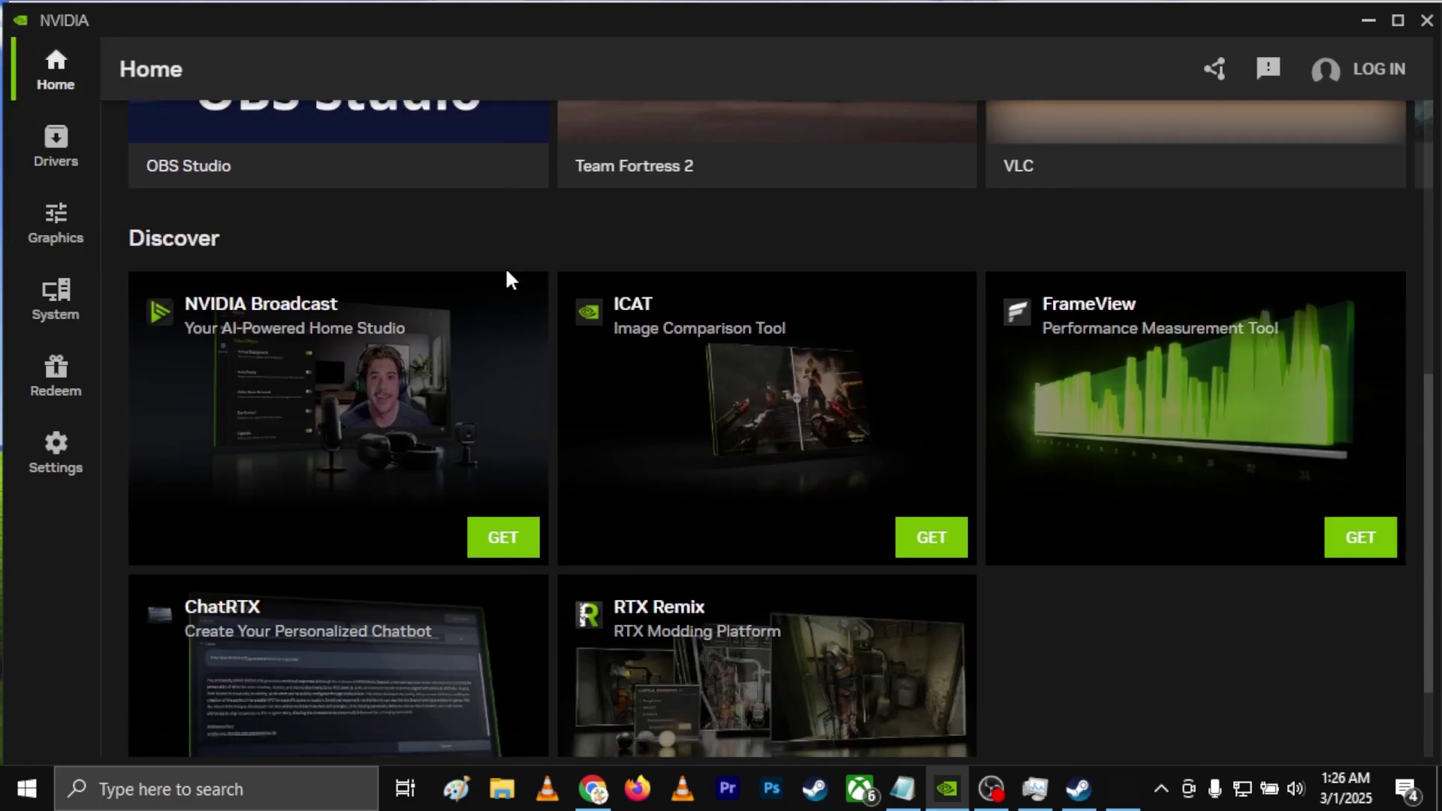
scroll(502, 264, "down", 2)
Examine the list of detected programs in the NVIDIA graphics program settings
left_click(51, 247)
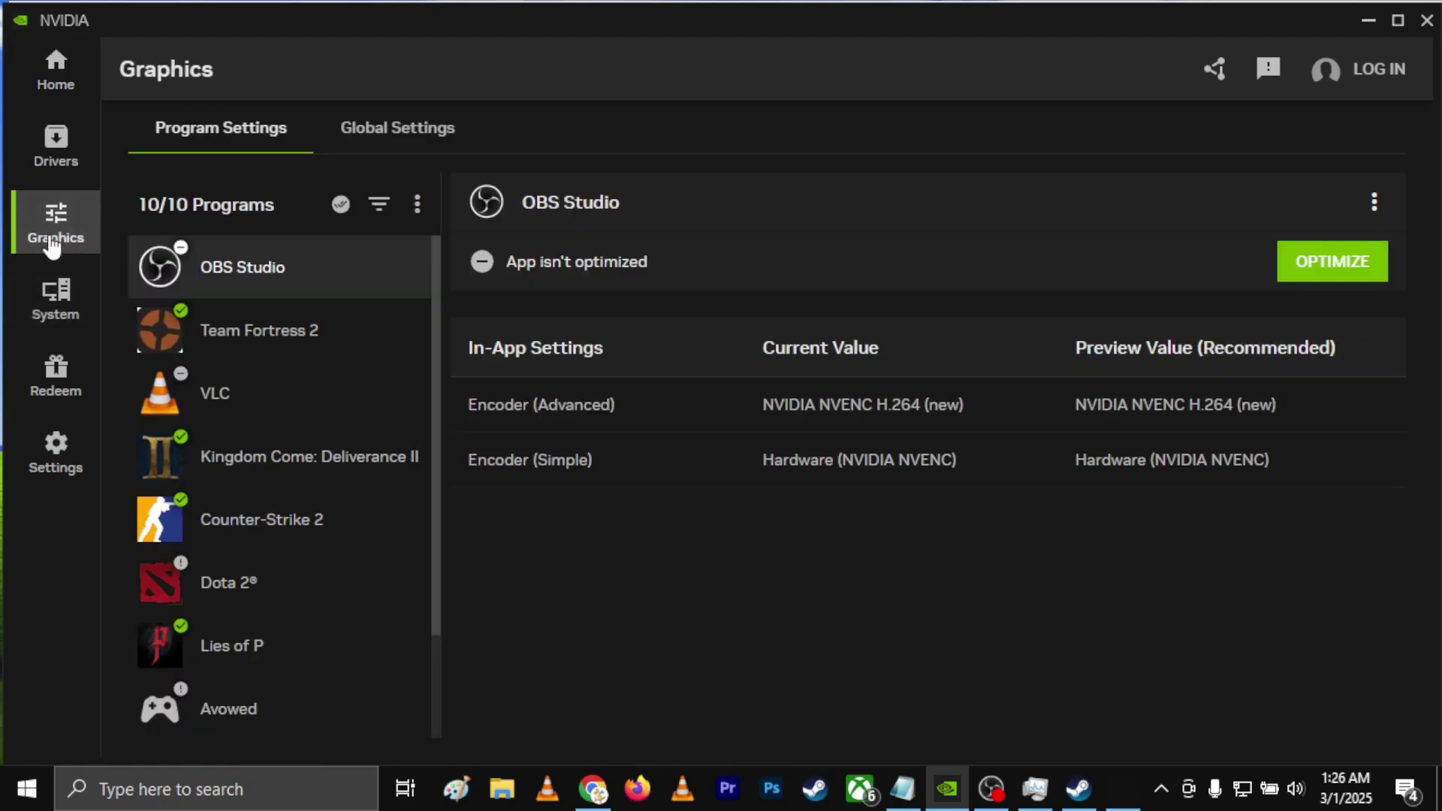
scroll(267, 450, "down", 2)
scroll(268, 457, "up", 2)
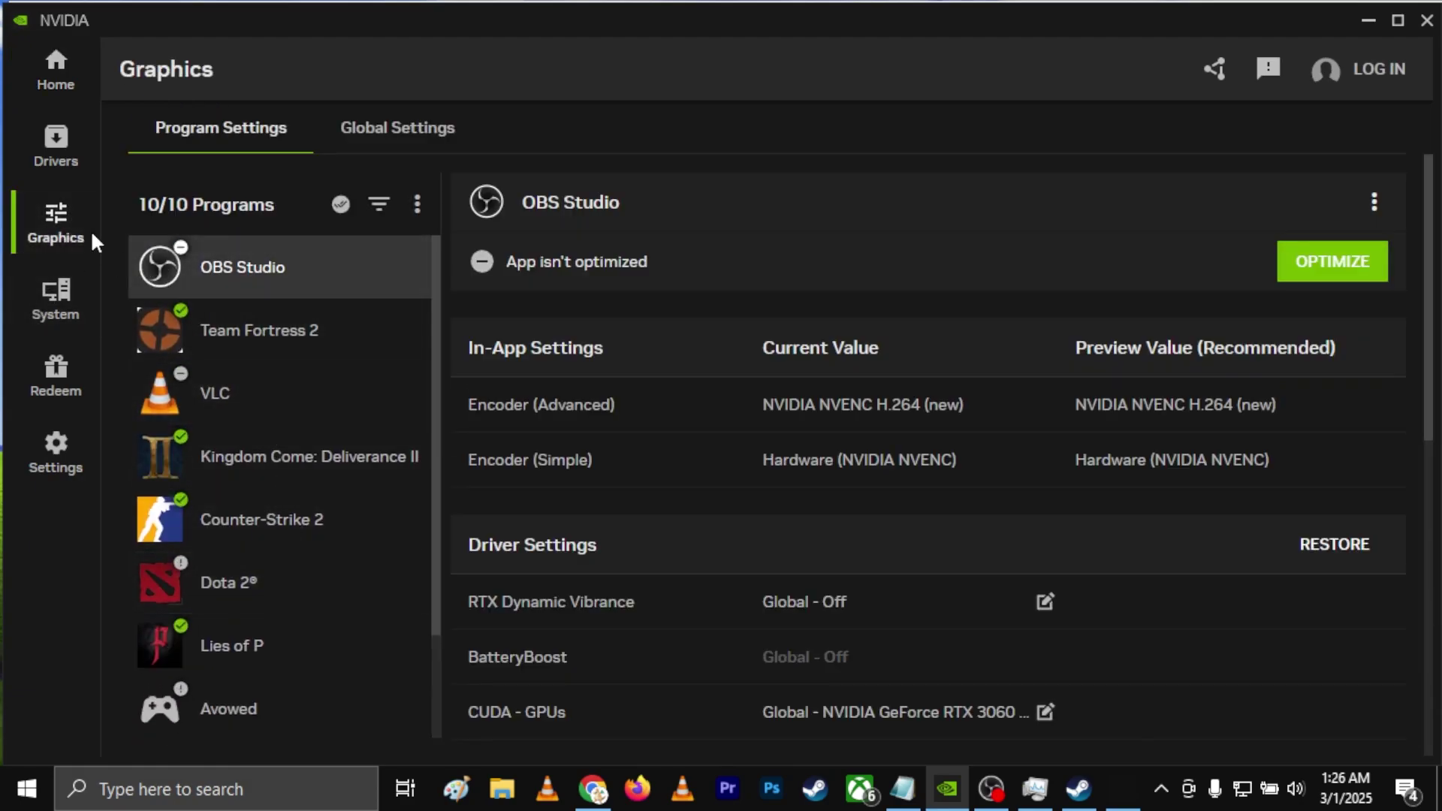
scroll(325, 519, "down", 2)
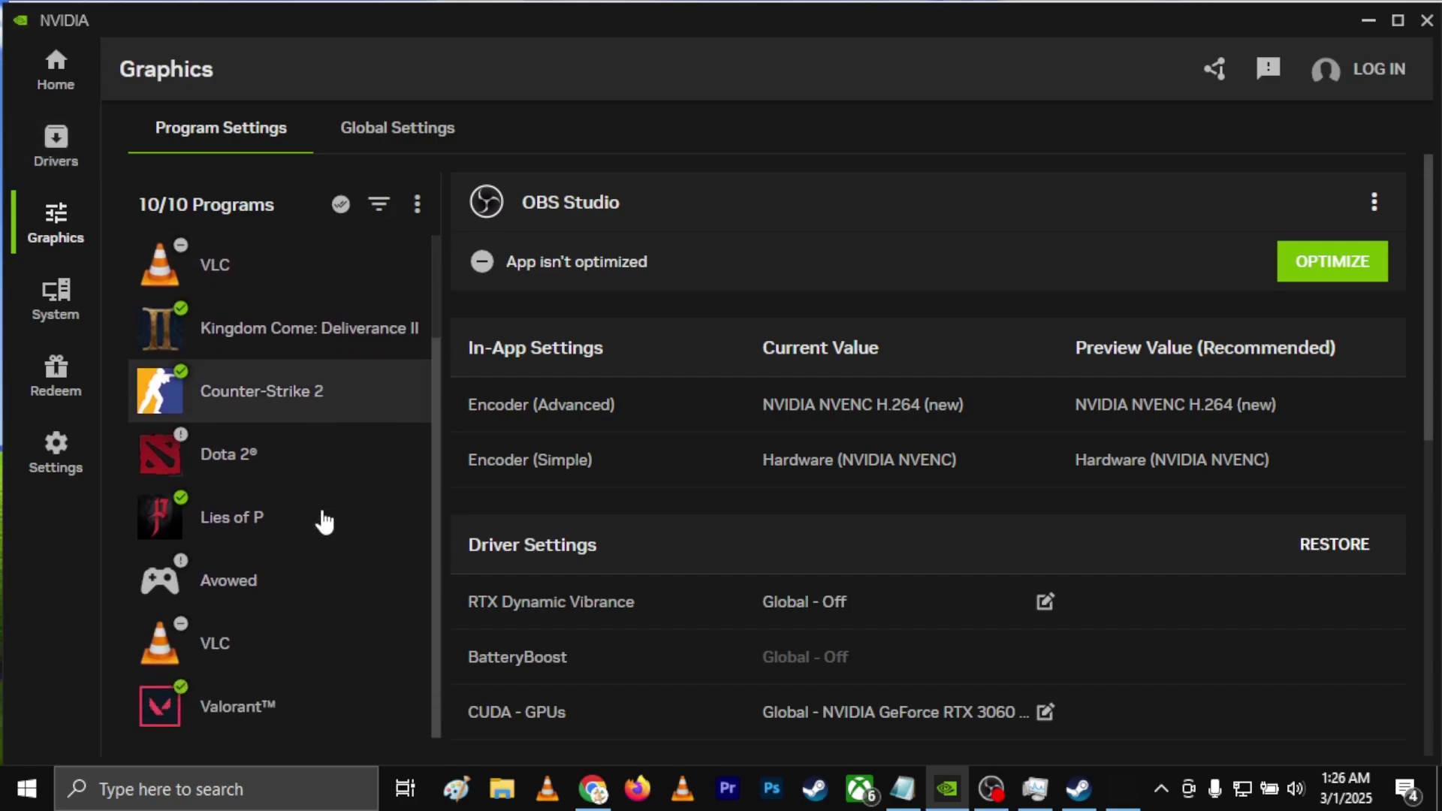
scroll(323, 521, "up", 1)
scroll(323, 520, "up", 1)
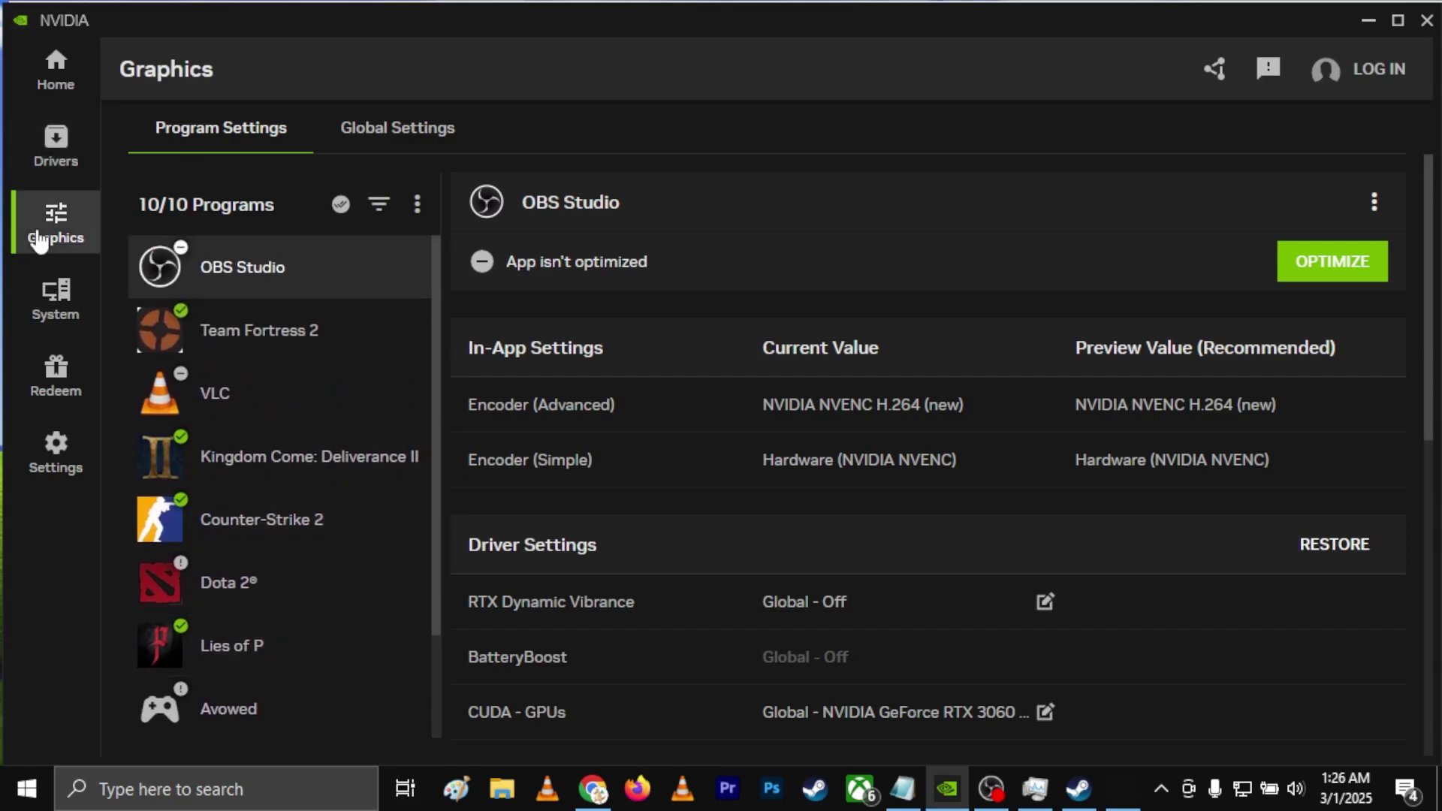
Look through the NVIDIA Home page library and reopen the Game Ready Driver details
left_click(46, 84)
scroll(473, 266, "down", 8)
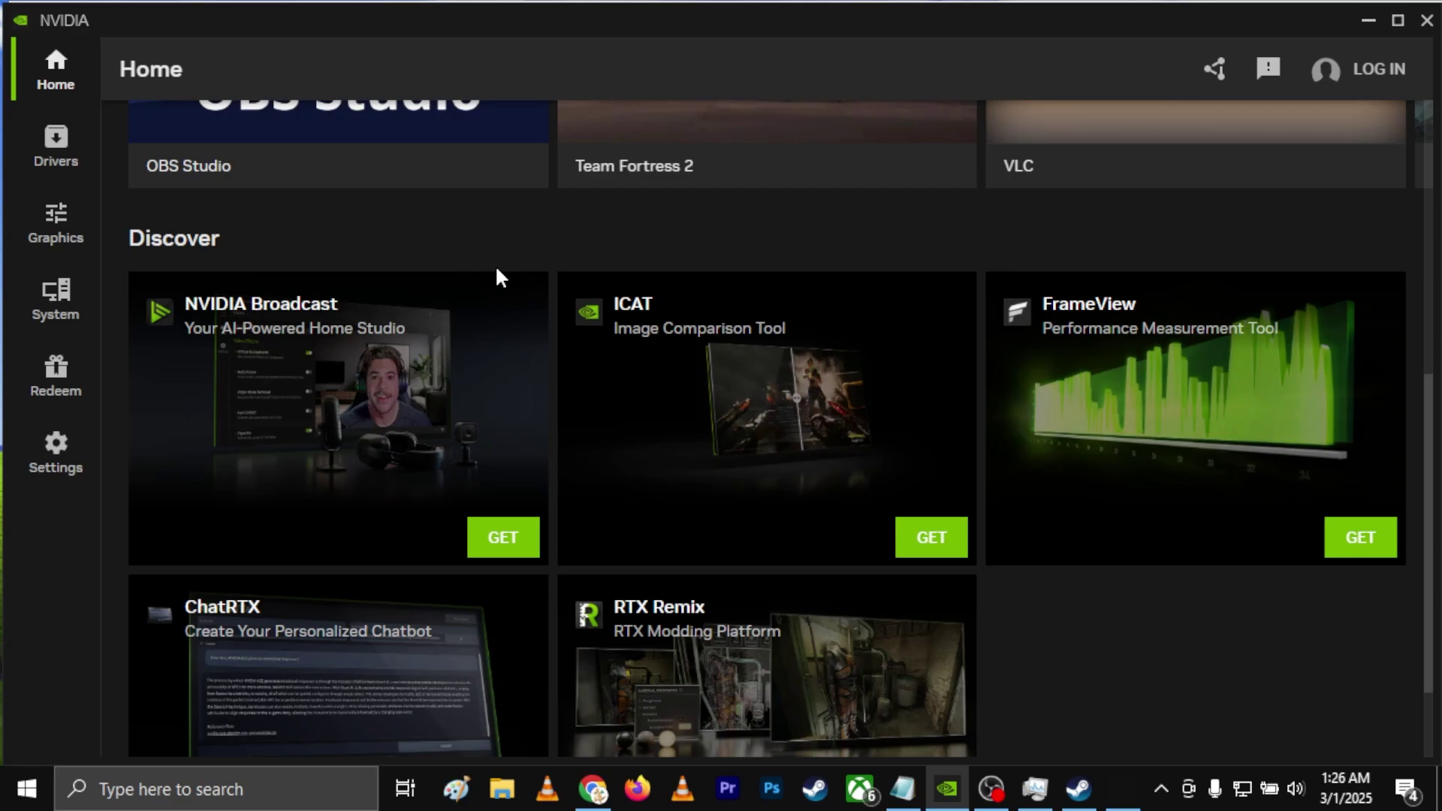
scroll(495, 276, "up", 8)
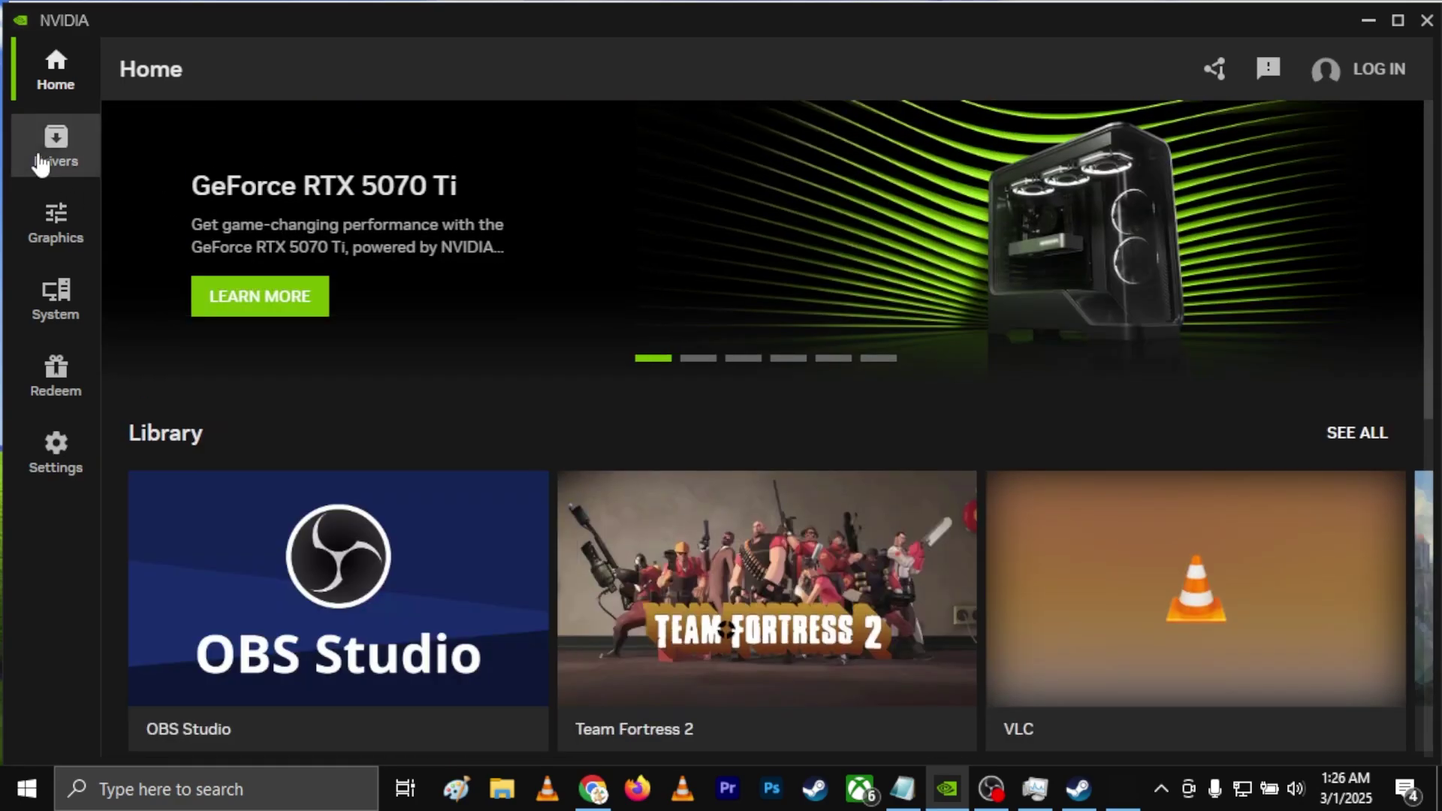
left_click(41, 162)
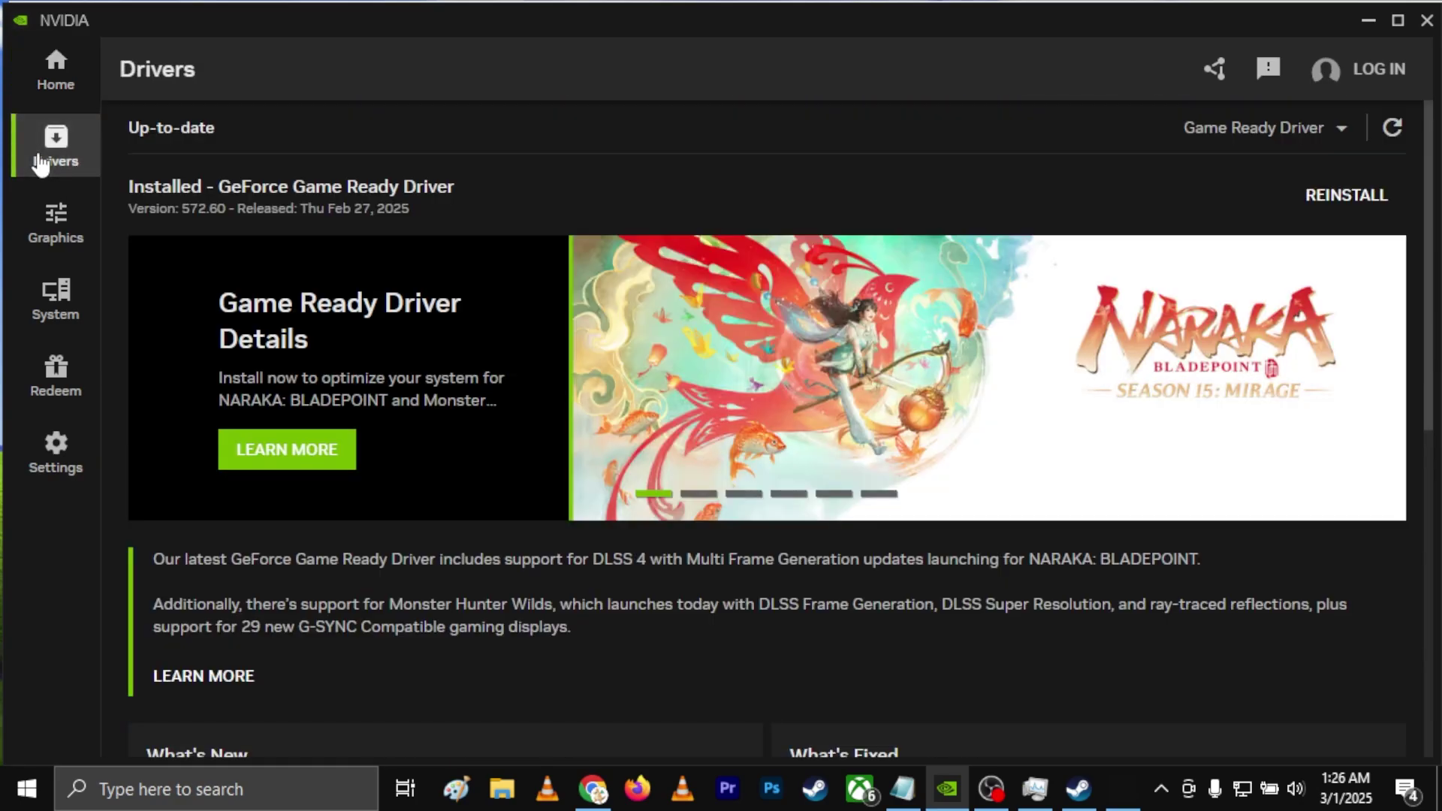
Check the display settings in the NVIDIA System section and minimize the window
left_click(56, 250)
left_click(56, 298)
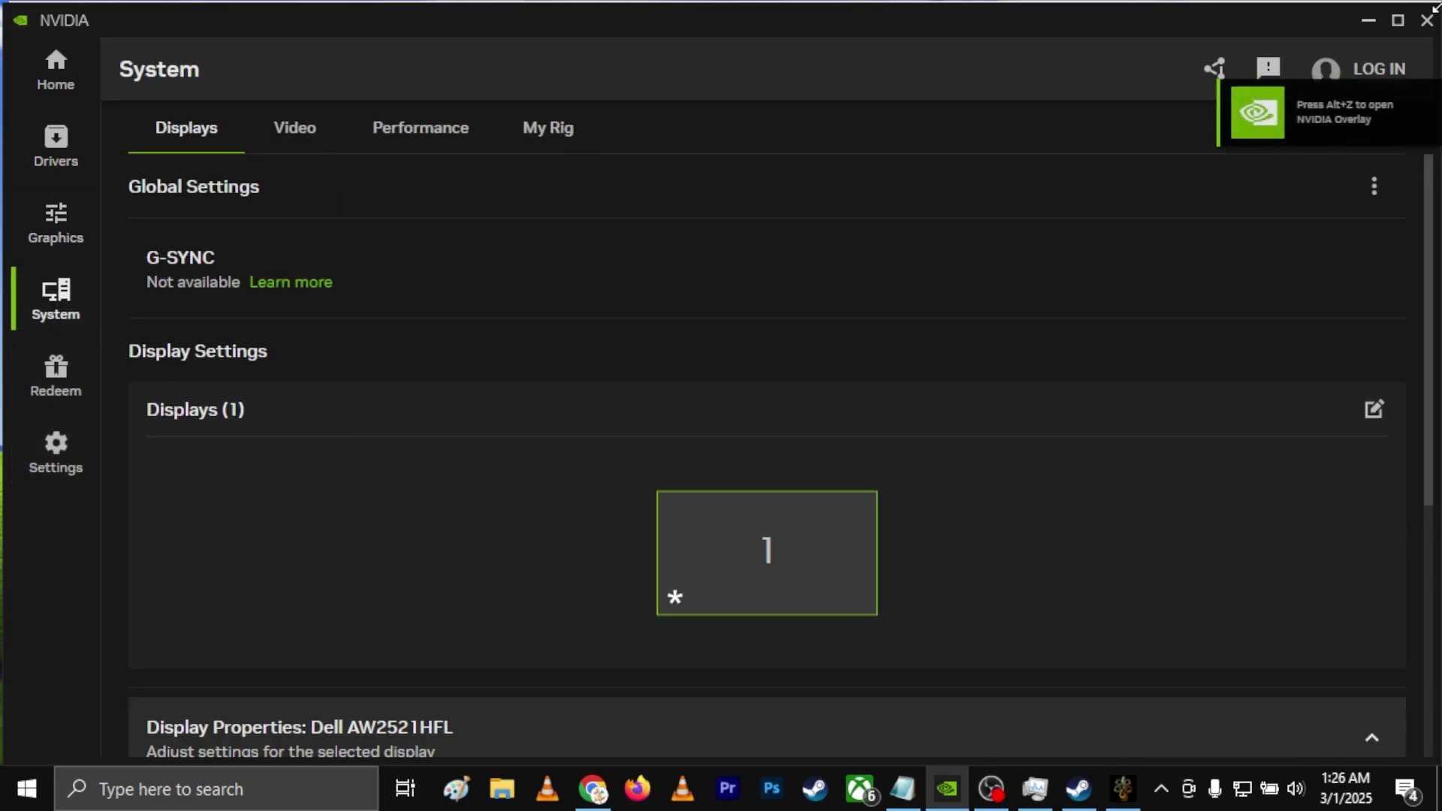
left_click(1363, 21)
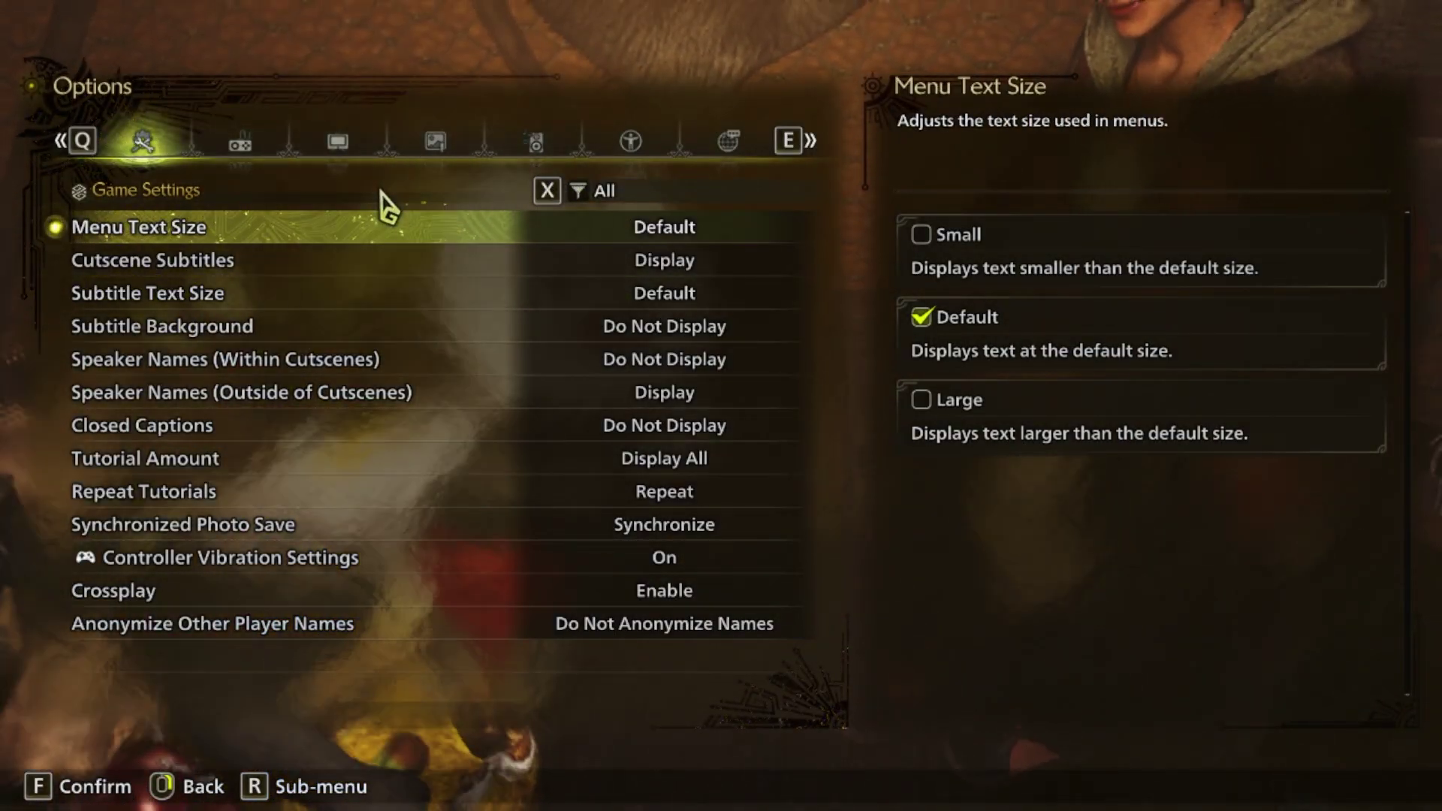
In Monster Hunter Wilds' audio options, set Master Volume to 21, Voice 20, Sending Auto Shoutouts 30, Receiving Auto Shoutouts 31, BGM 34 and Sound Effect 34
left_click(542, 152)
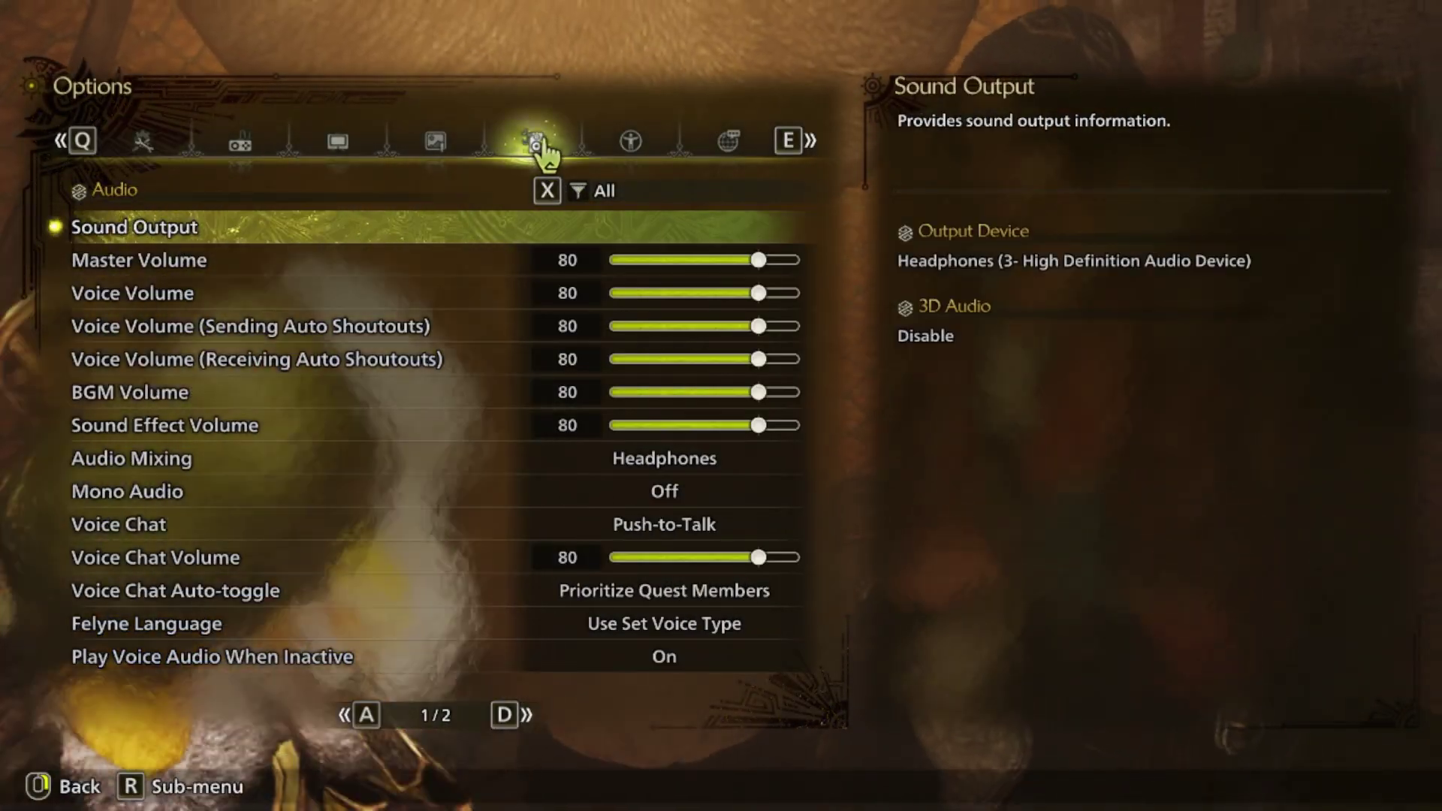
left_click(652, 259)
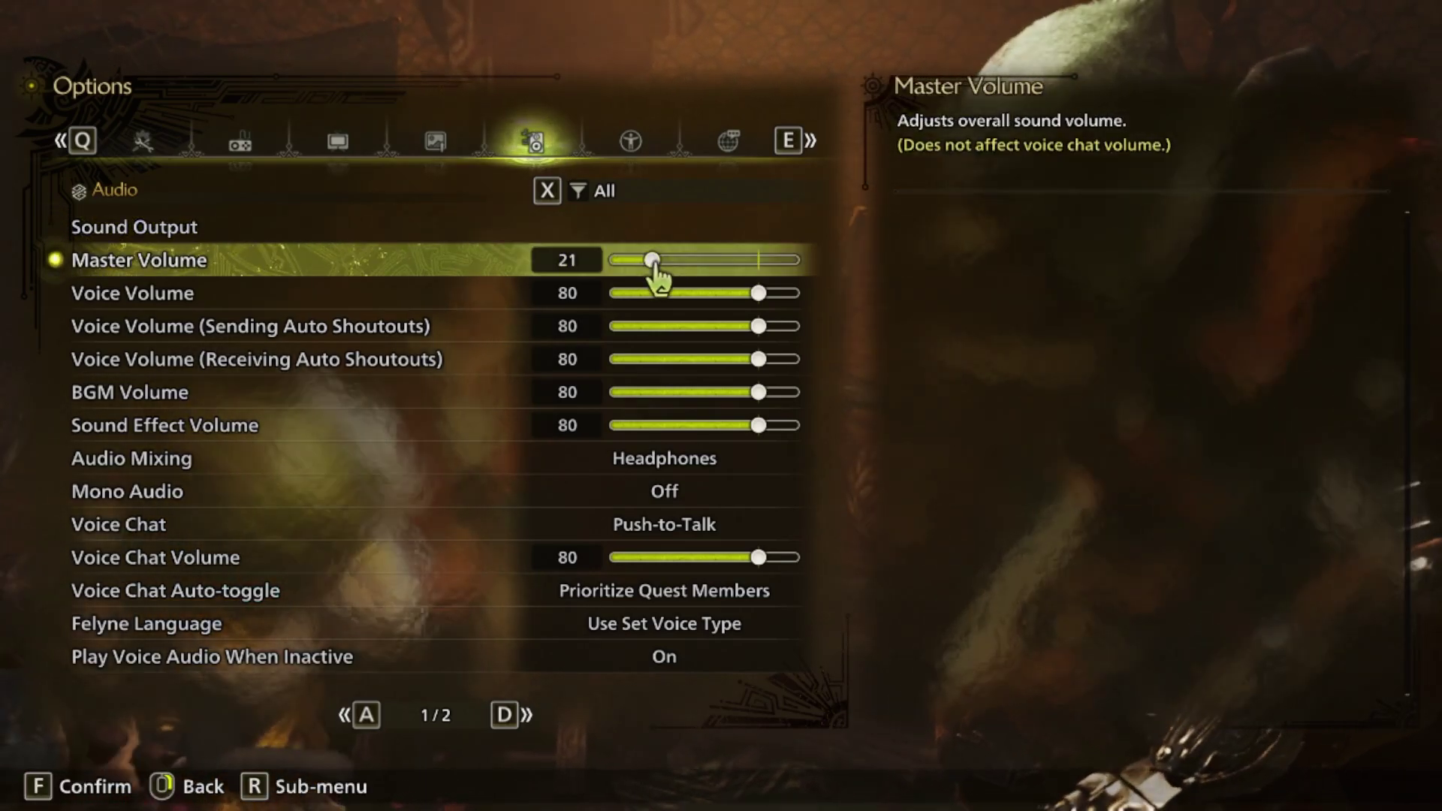
left_click(650, 293)
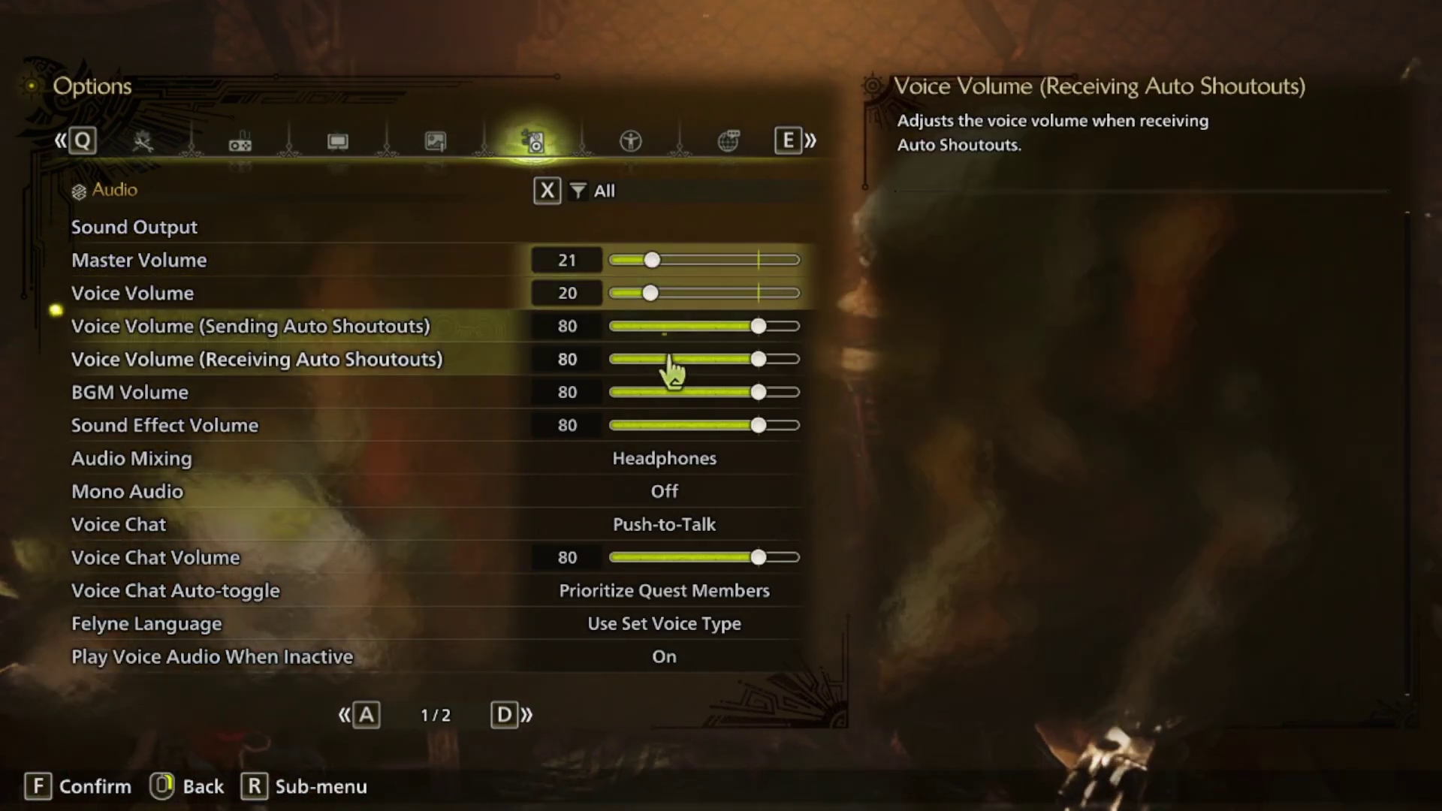
left_click(667, 326)
left_click(669, 359)
left_click(675, 392)
left_click(676, 425)
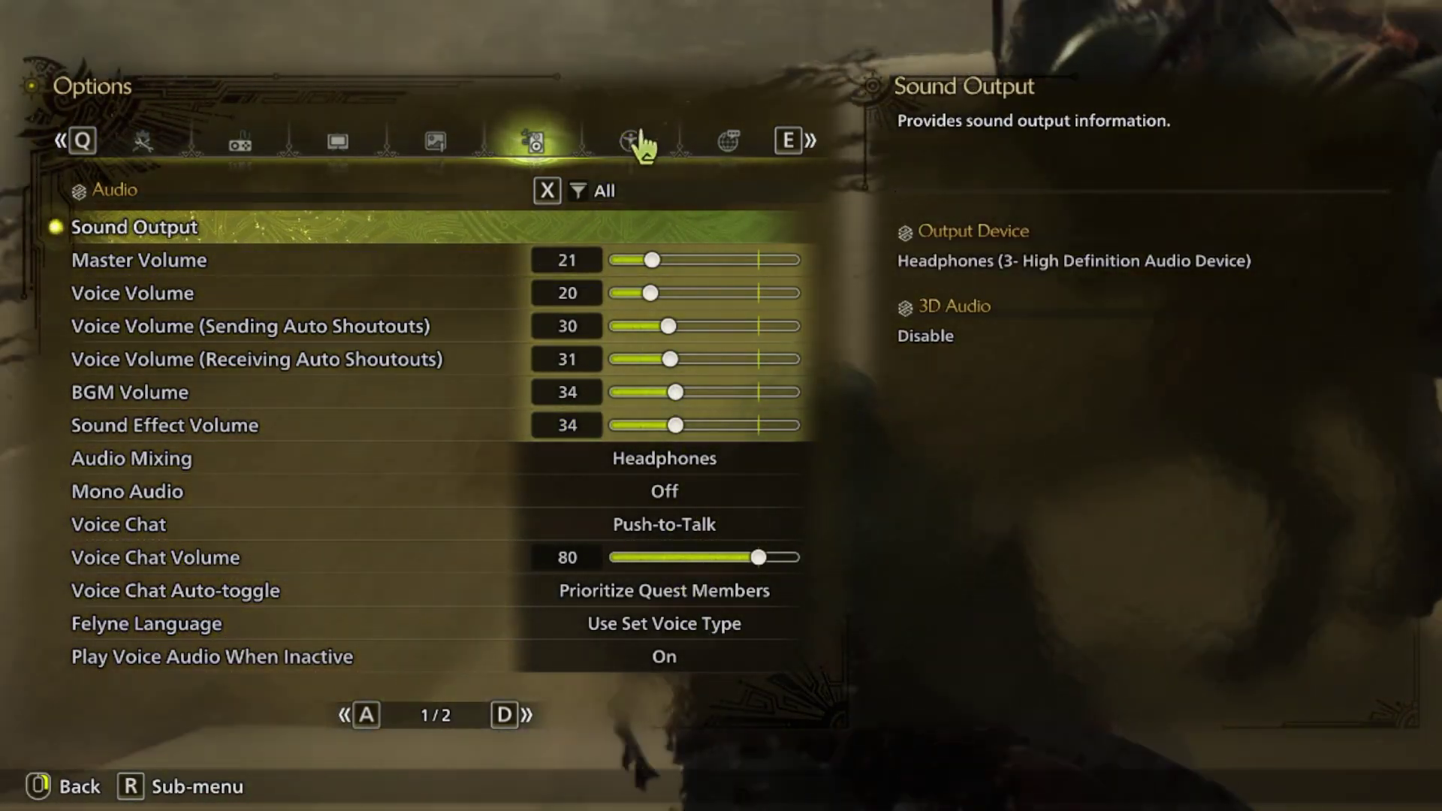
Review the available upscaling methods in the game's graphics options and set Upscaling (Super-resolution Imaging) to Disable
left_click(633, 144)
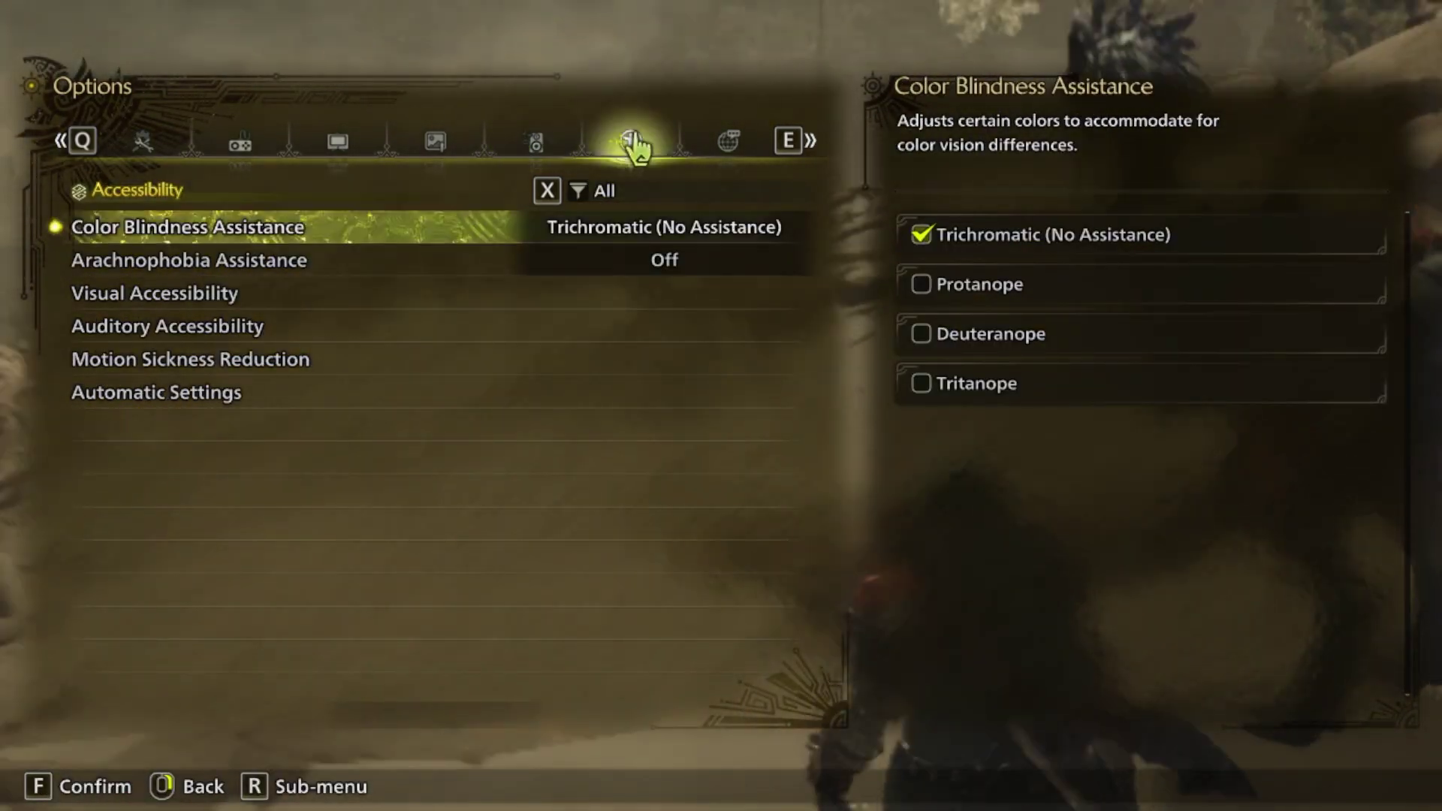
left_click(429, 148)
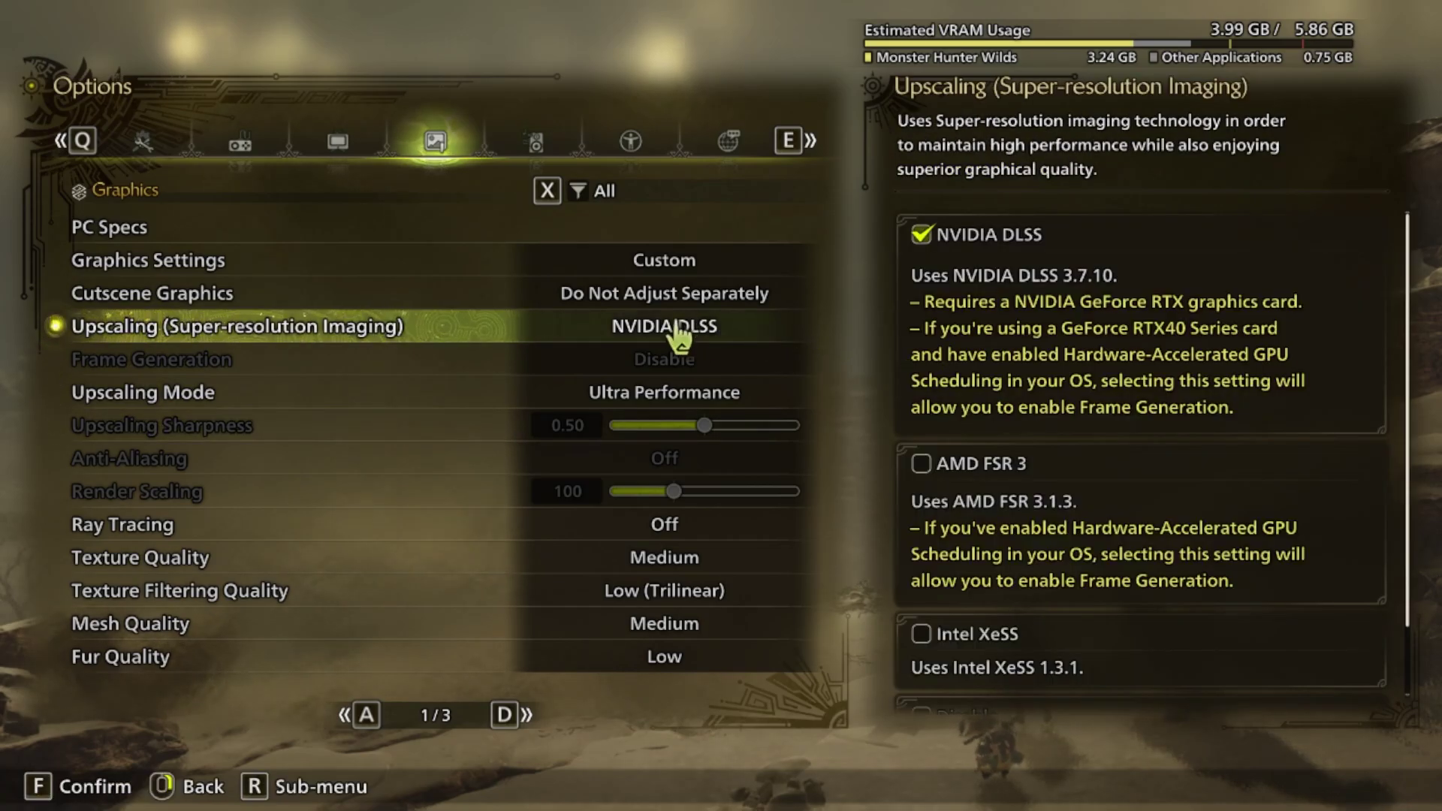
left_click(679, 334)
scroll(1132, 421, "down", 1)
scroll(1133, 420, "up", 1)
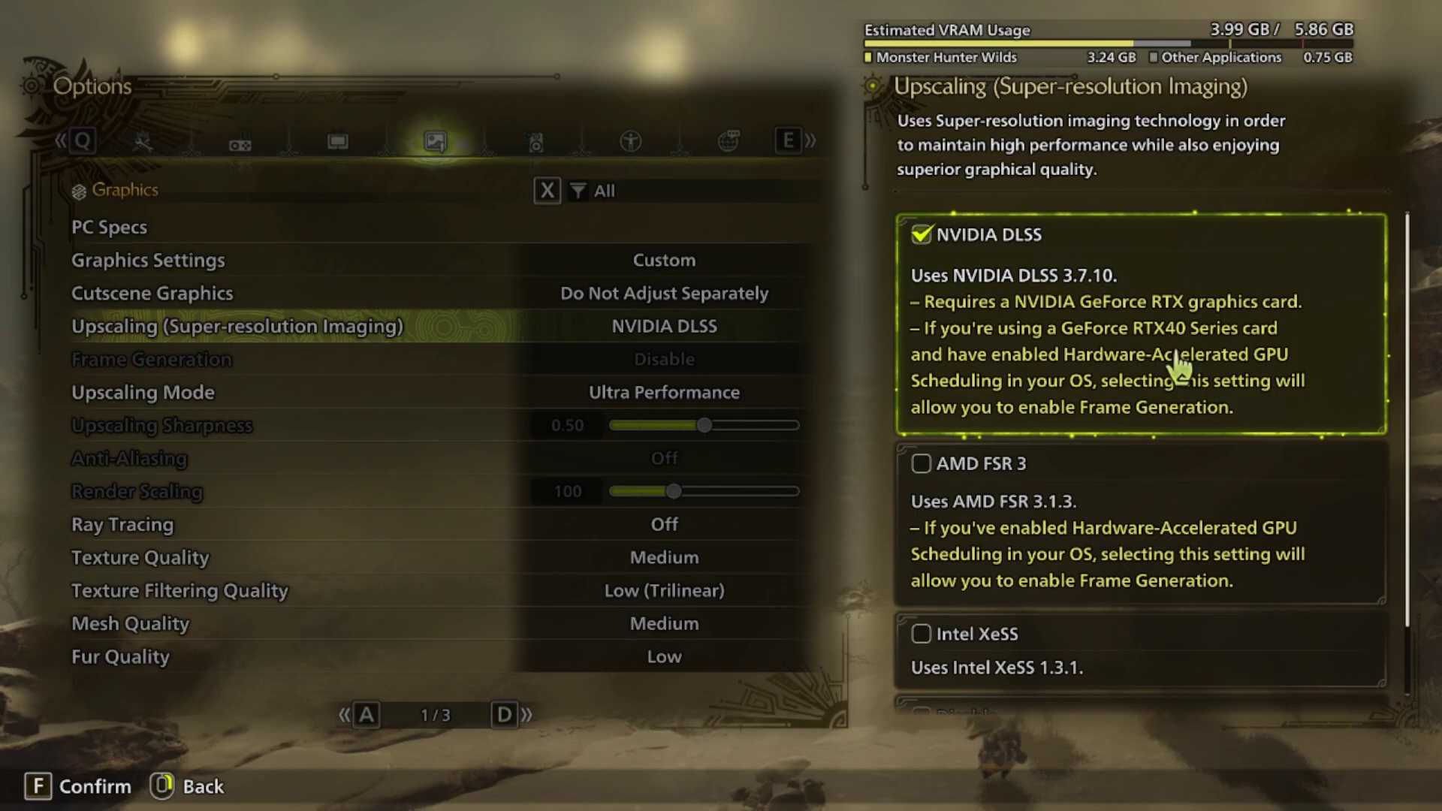
scroll(1176, 364, "down", 1)
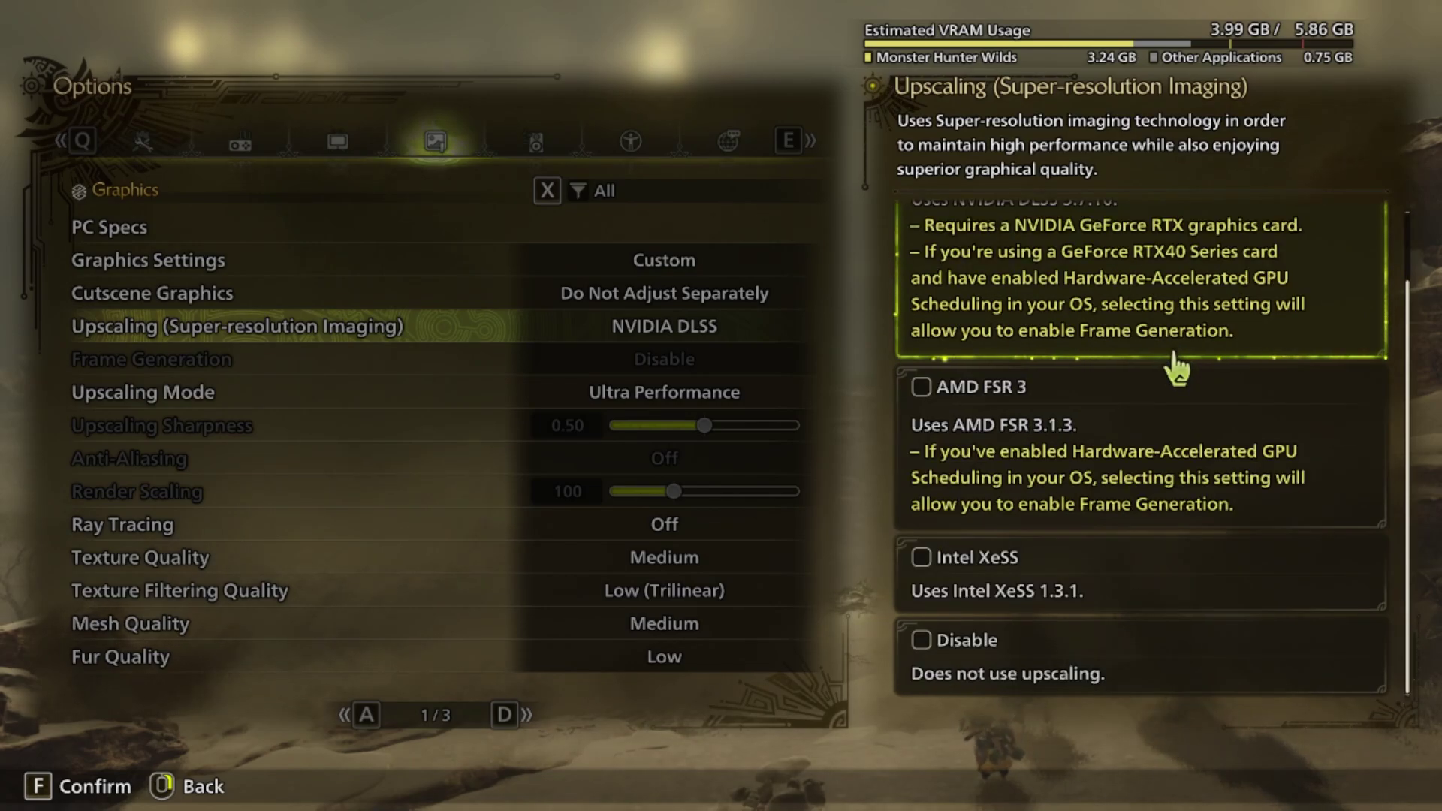
scroll(1176, 364, "up", 1)
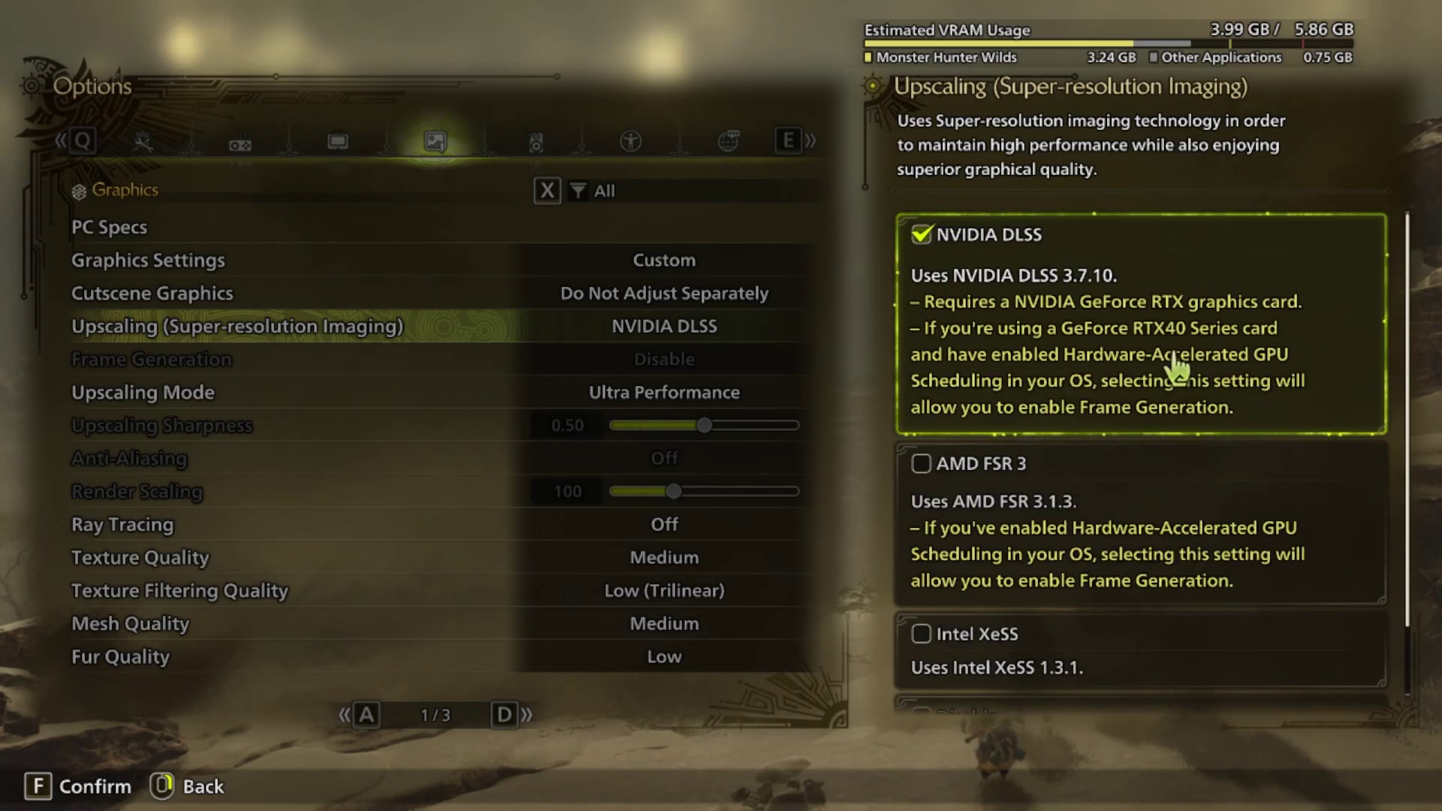
scroll(976, 653, "down", 1)
left_click(969, 665)
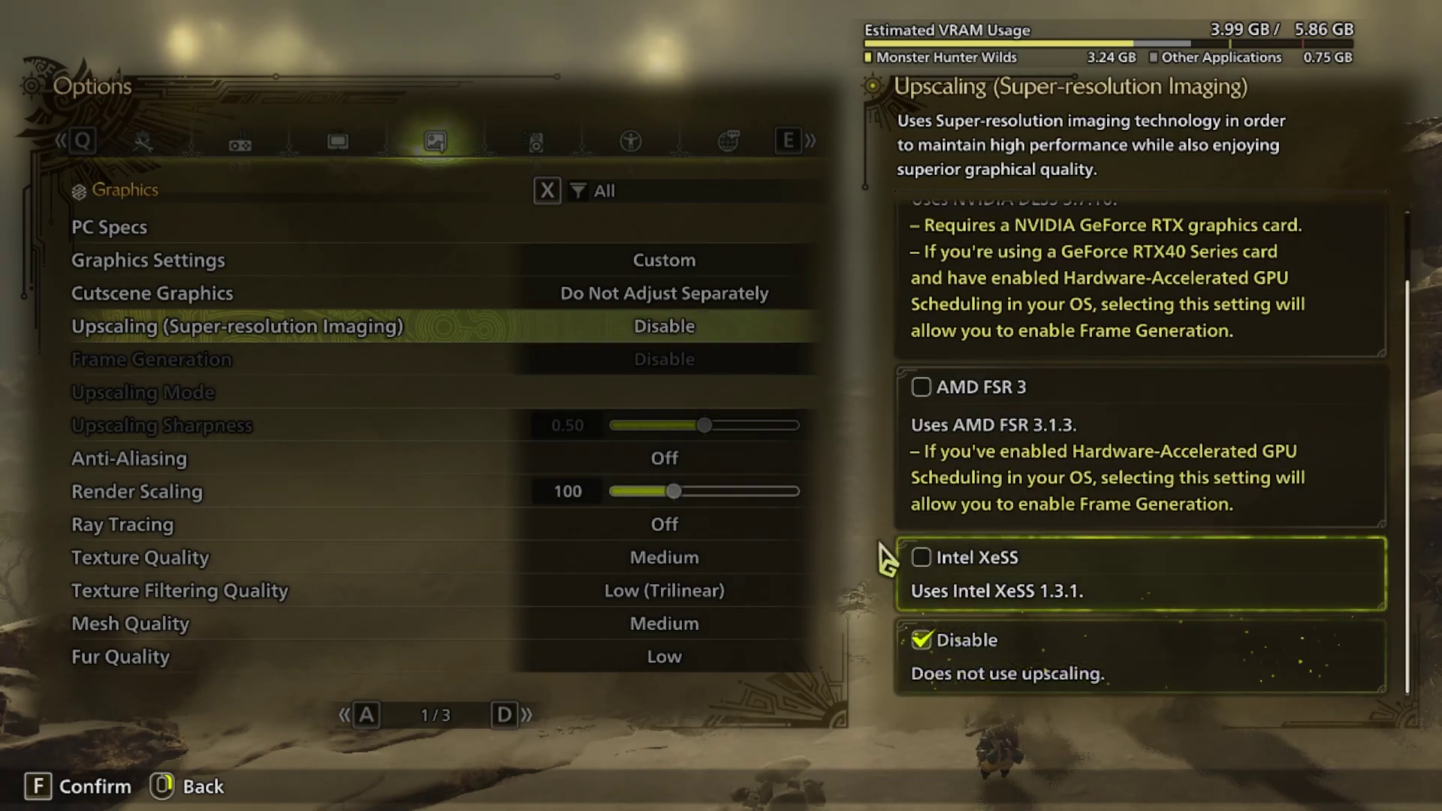
right_click(833, 521)
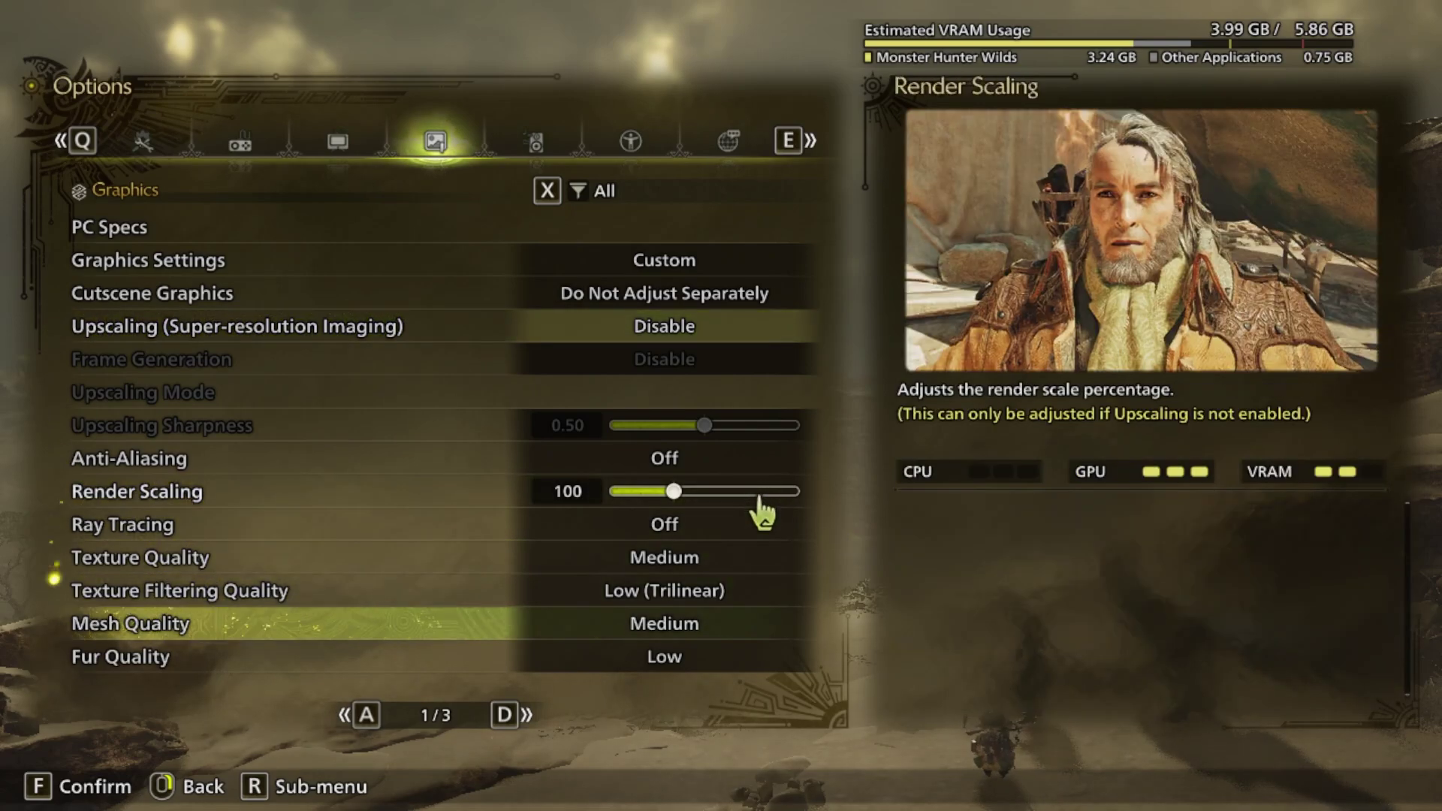
Set V-Sync to Disable in the game's display options and leave the options
left_click(338, 144)
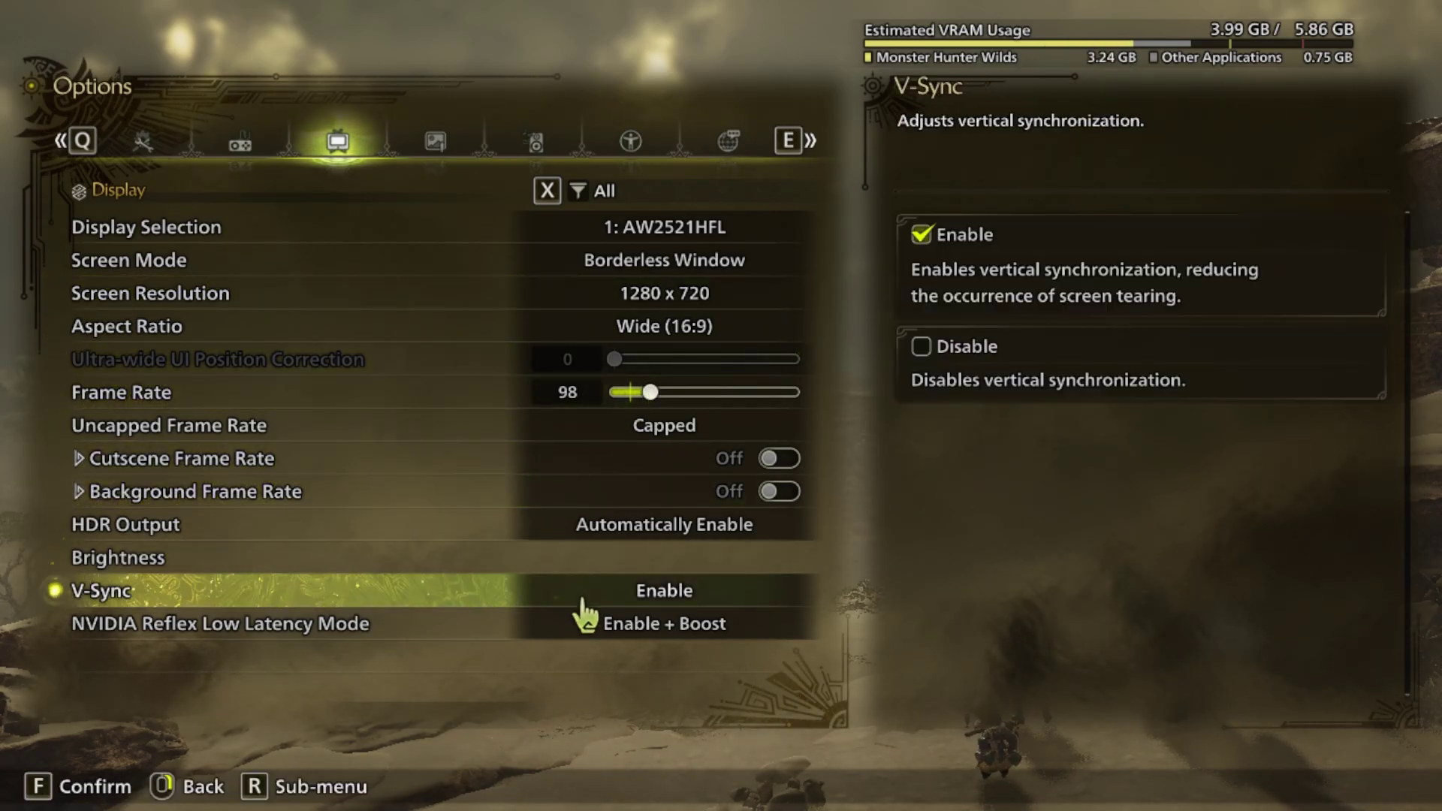
left_click(664, 594)
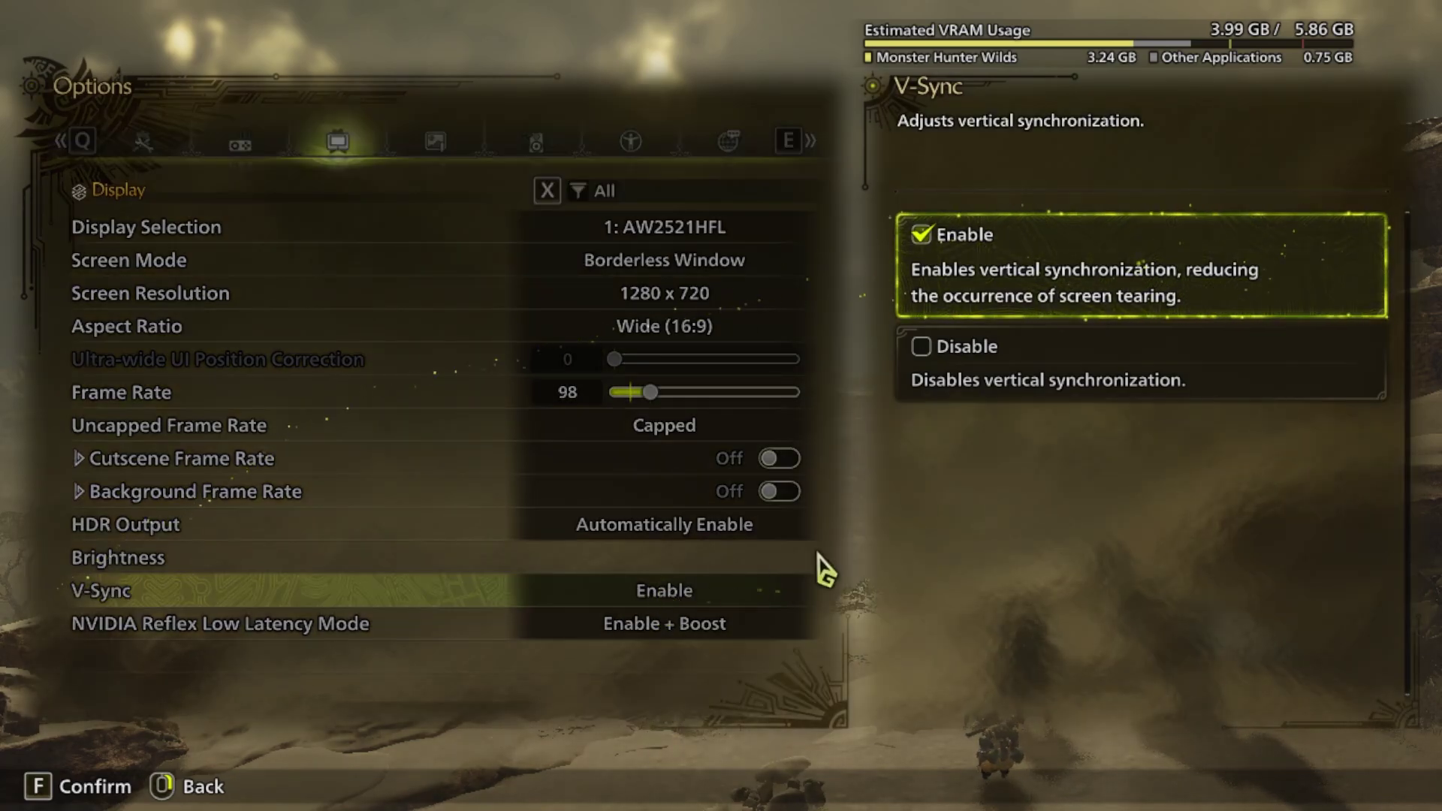
left_click(1005, 375)
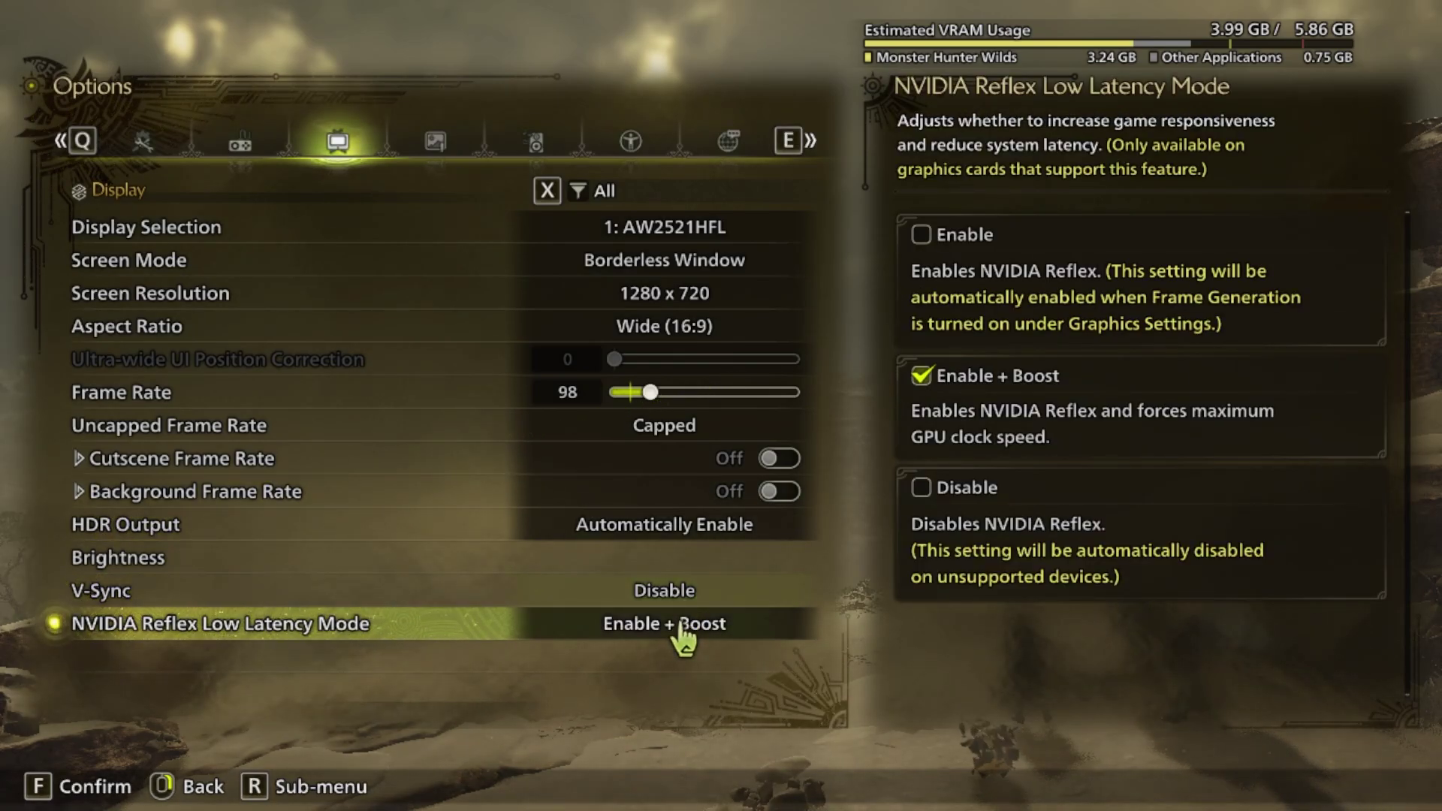
key("Escape")
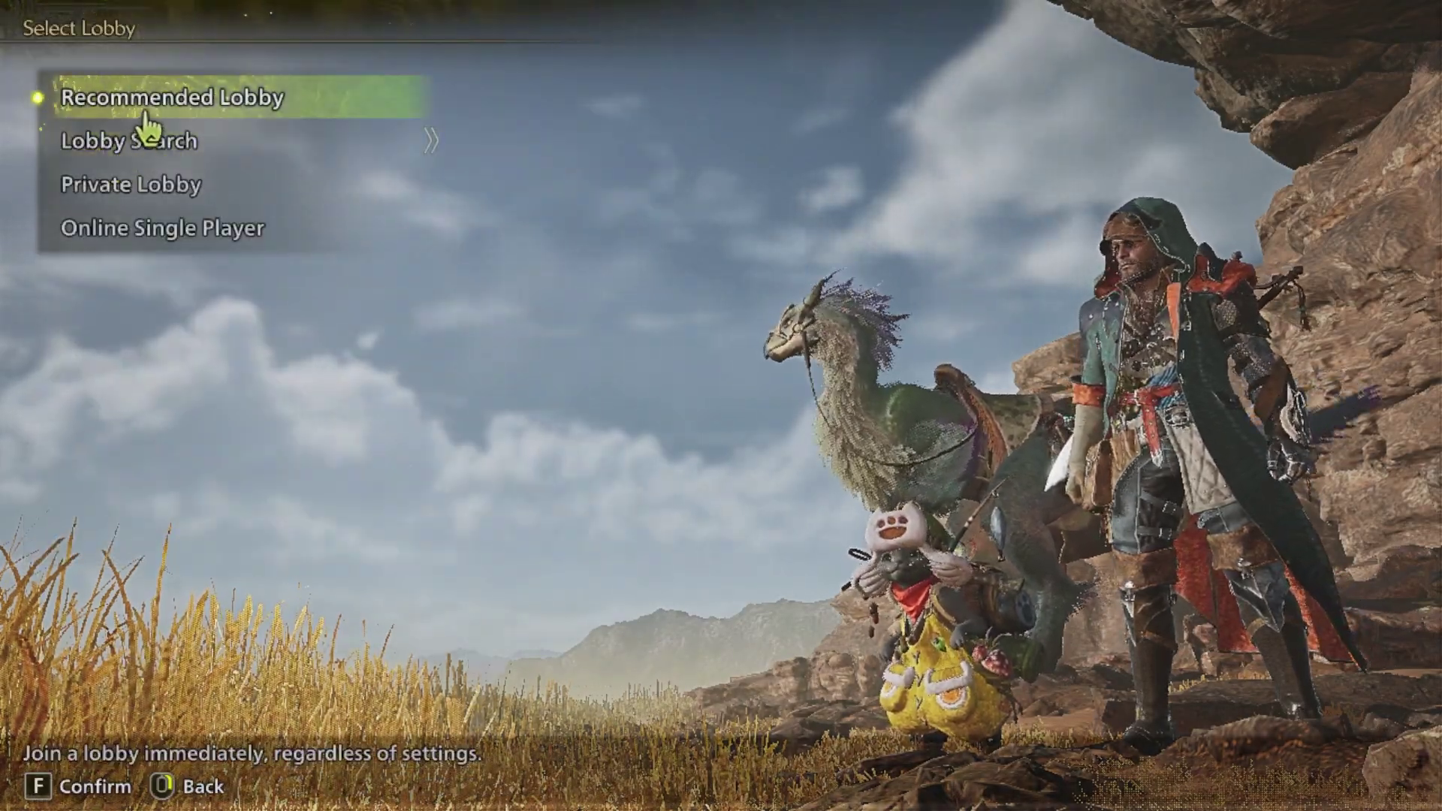
Choose Recommended Lobby and confirm joining it to enter the game world
left_click(145, 118)
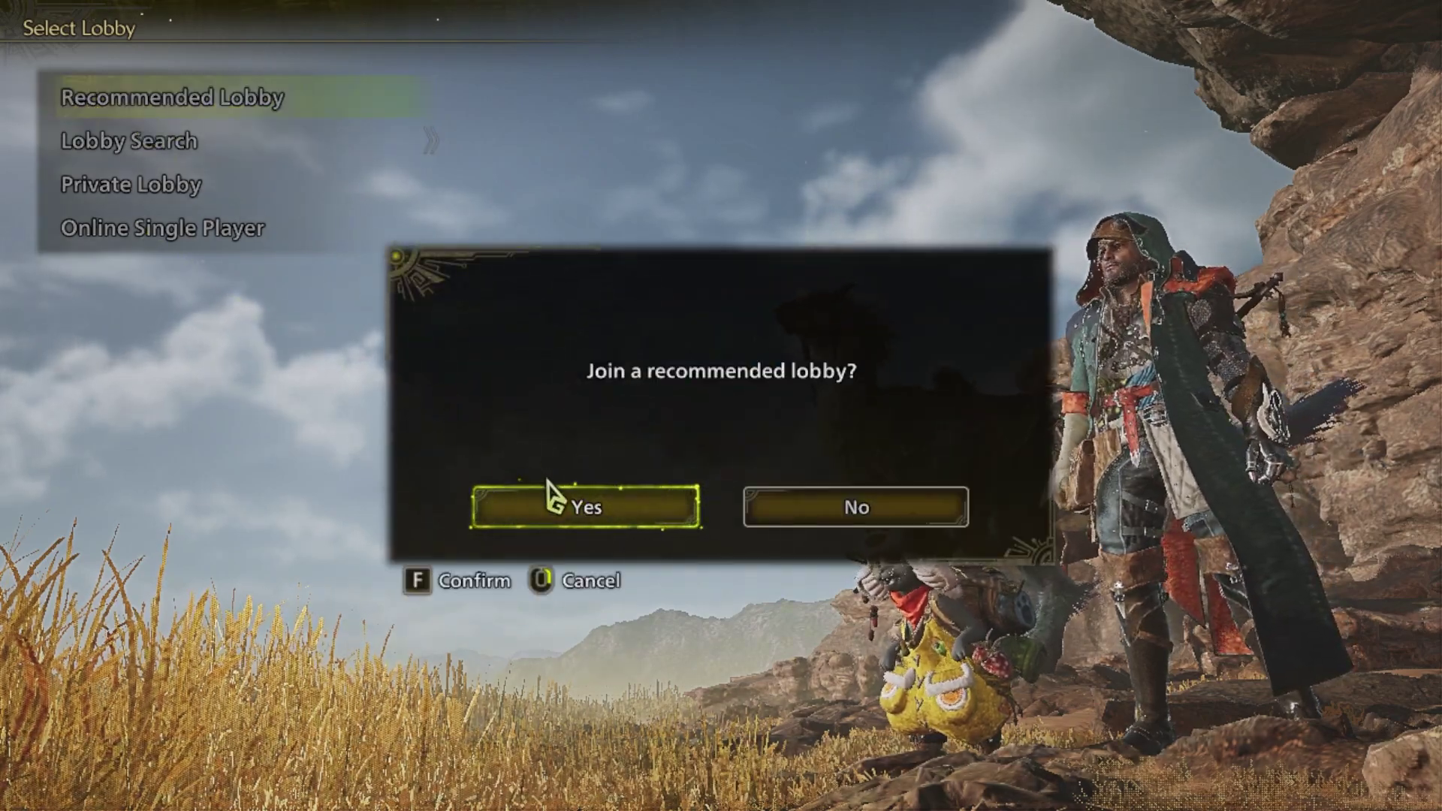
left_click(578, 508)
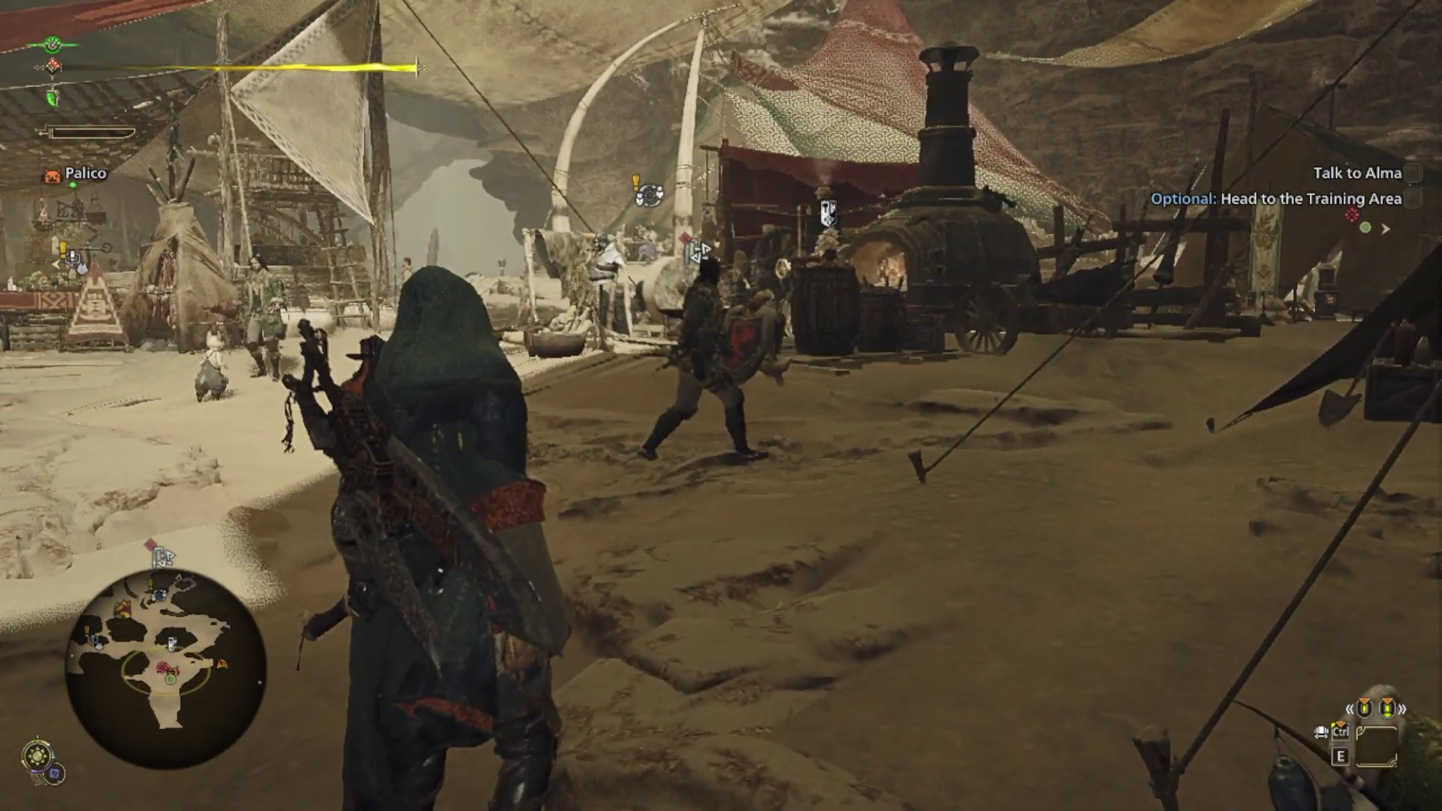
key("F4")
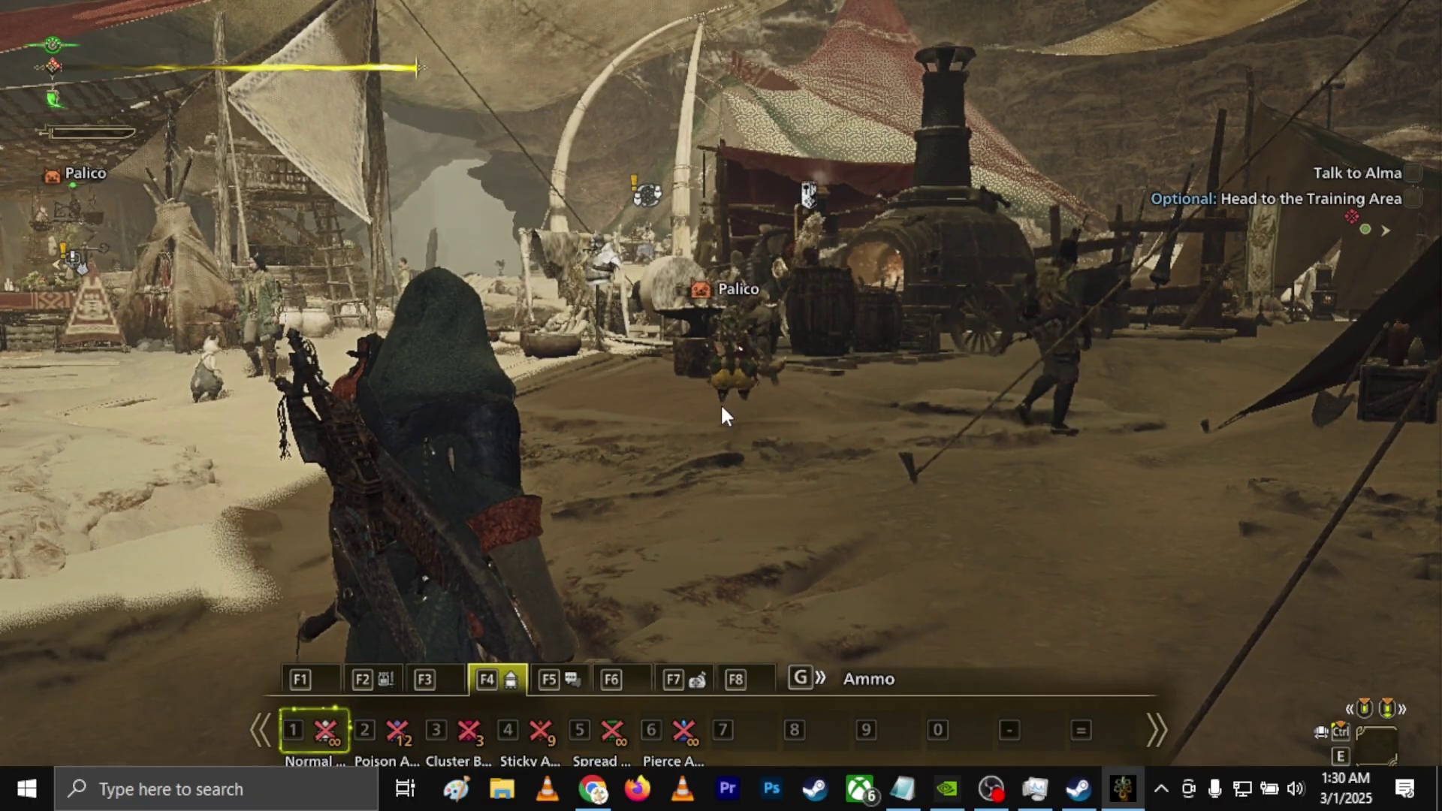
key("super")
left_click(1122, 789)
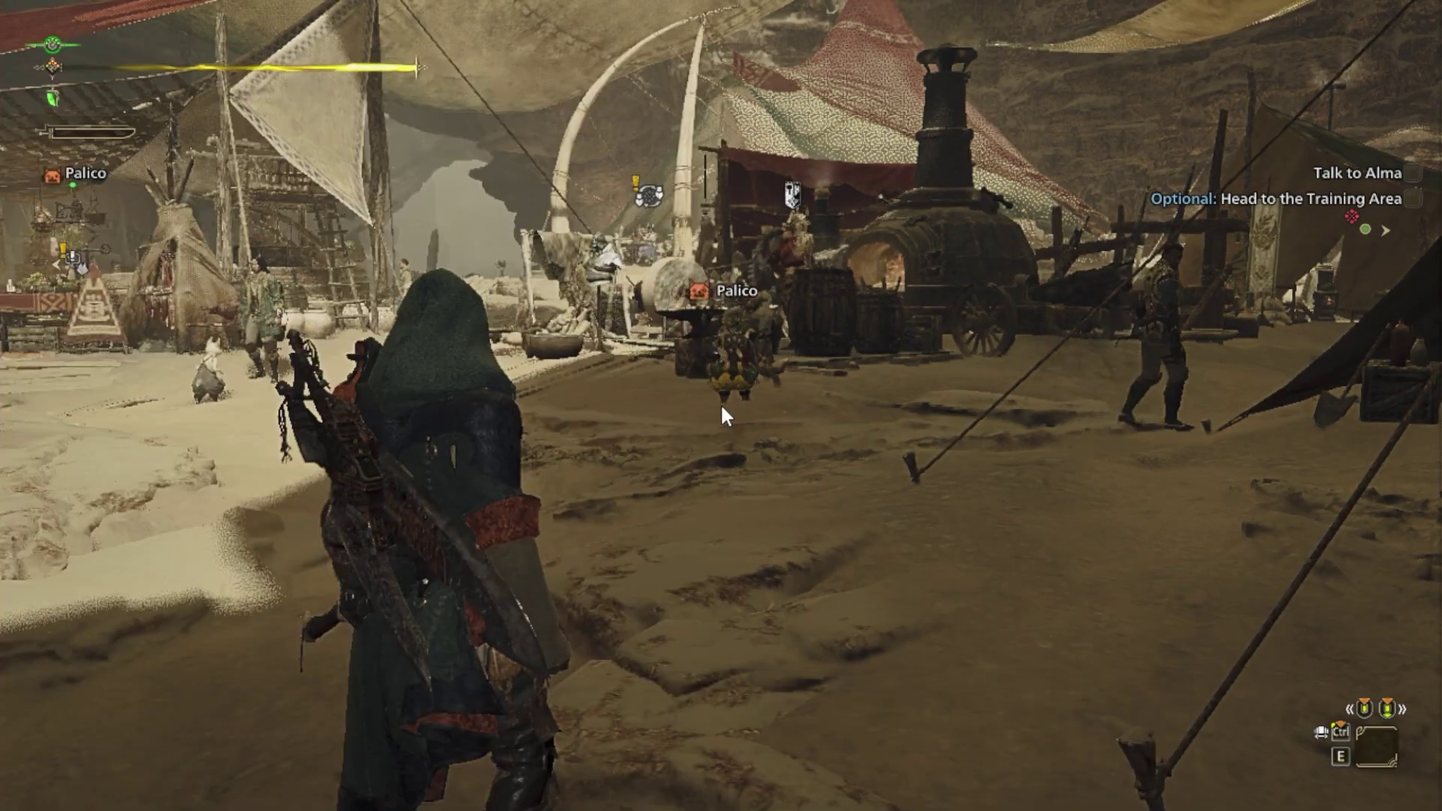
Quit the game without saving and confirm the loss of unsaved progress
key("Escape")
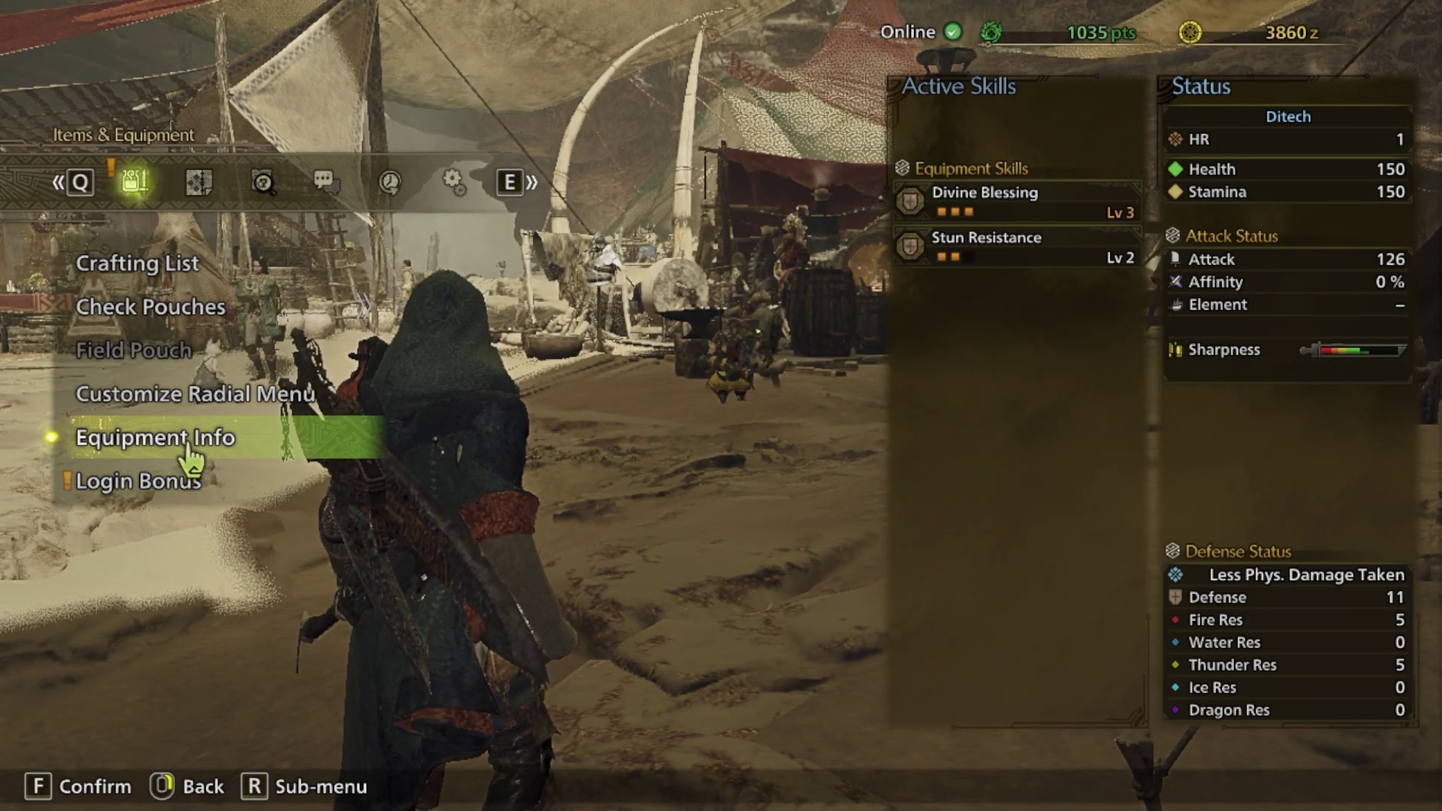
left_click(460, 200)
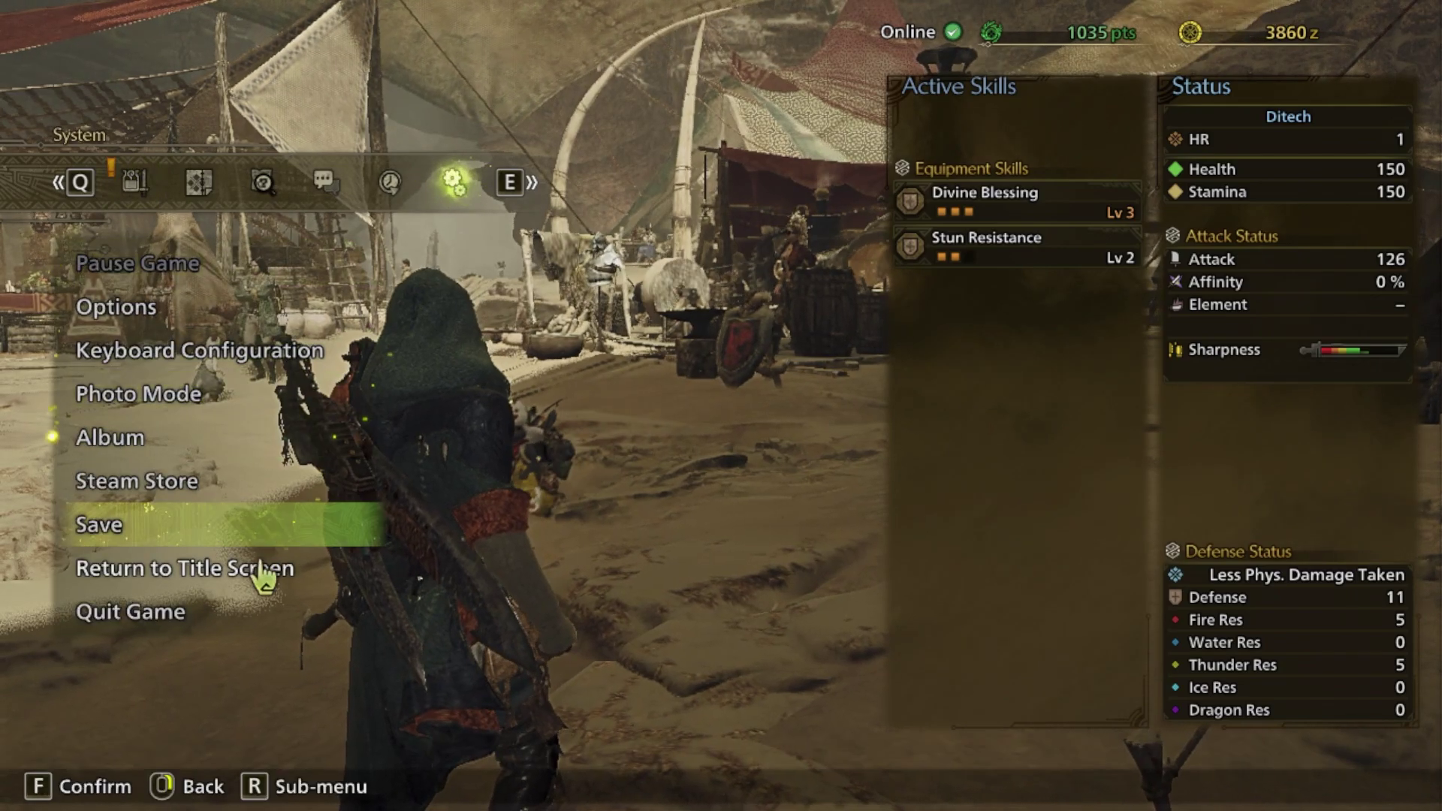
left_click(187, 623)
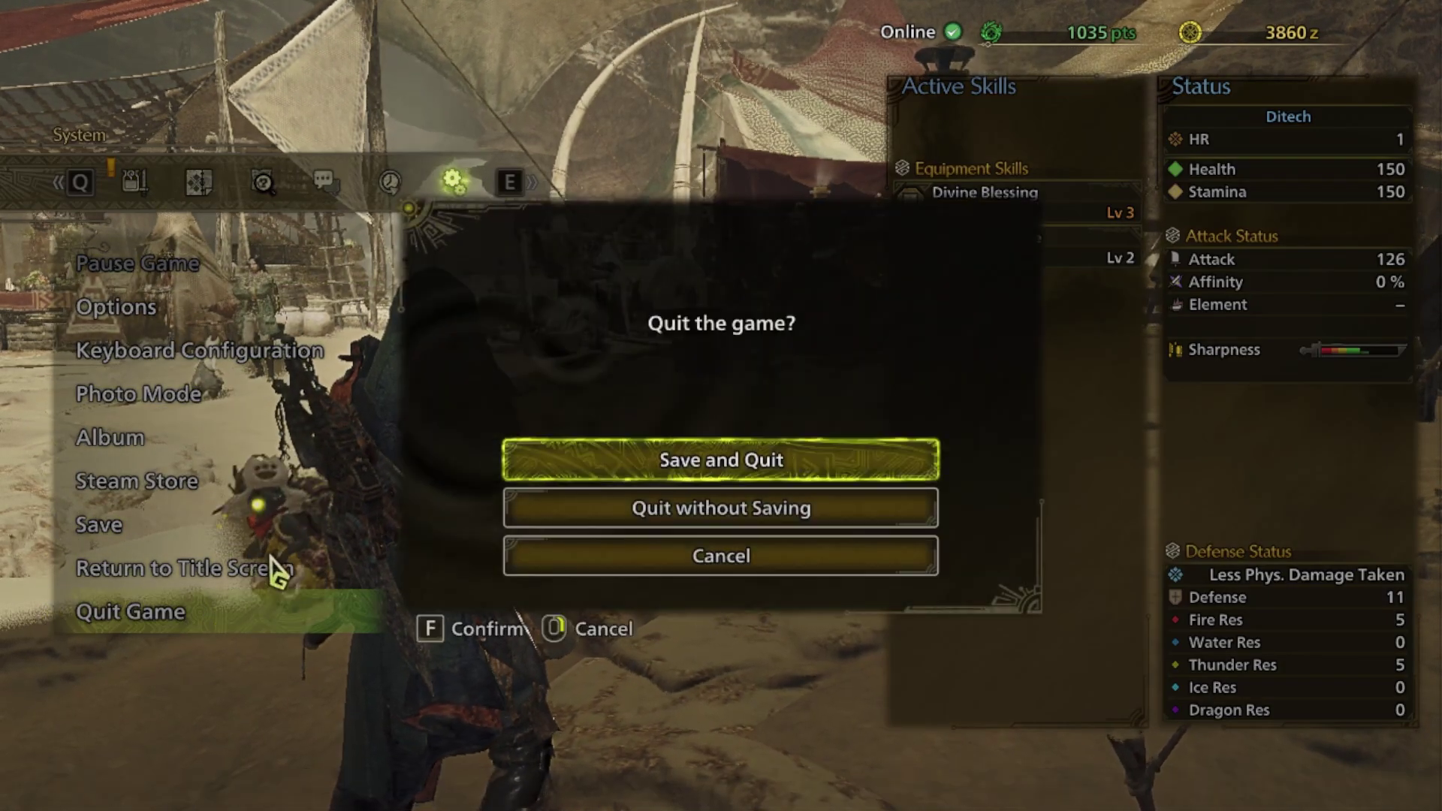
left_click(575, 516)
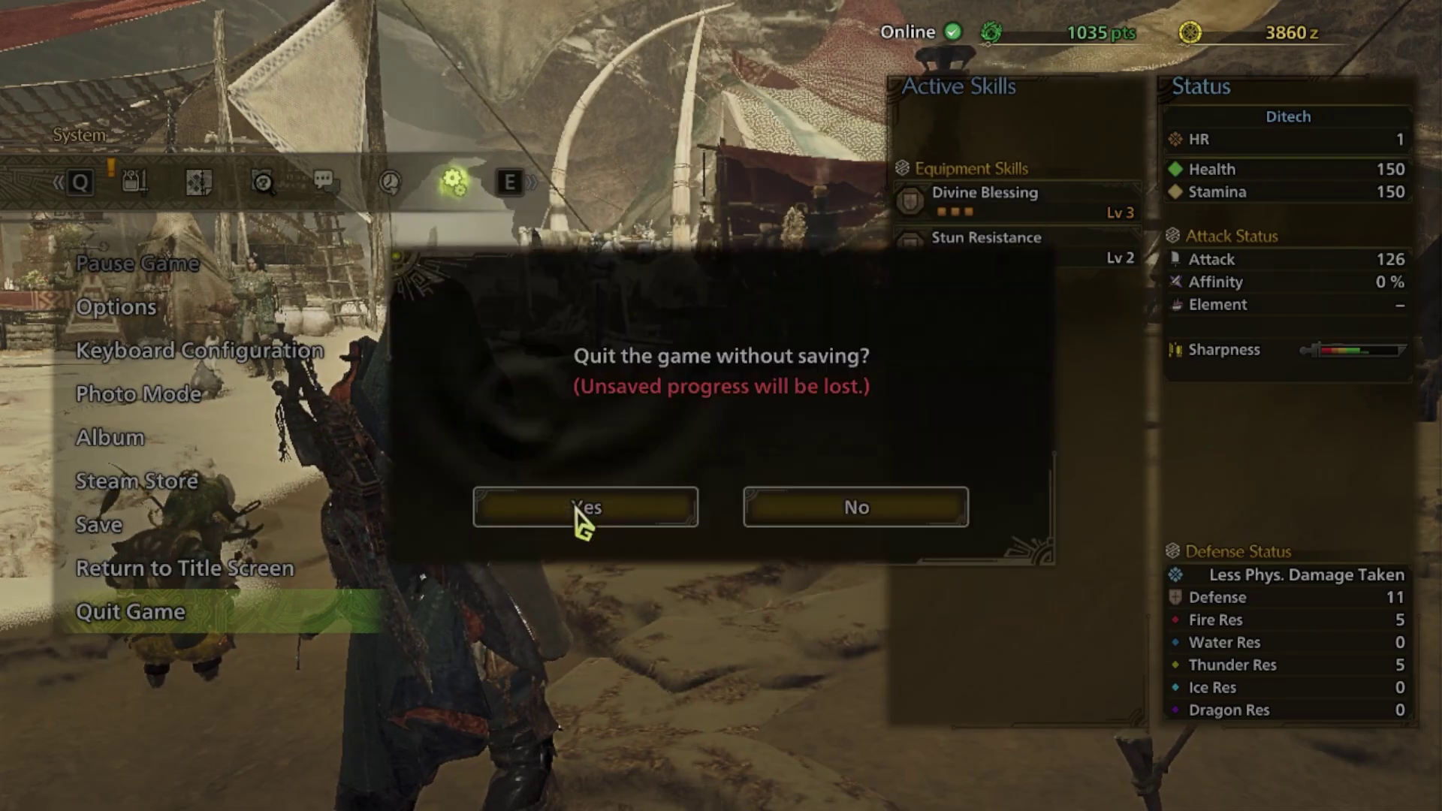
left_click(574, 508)
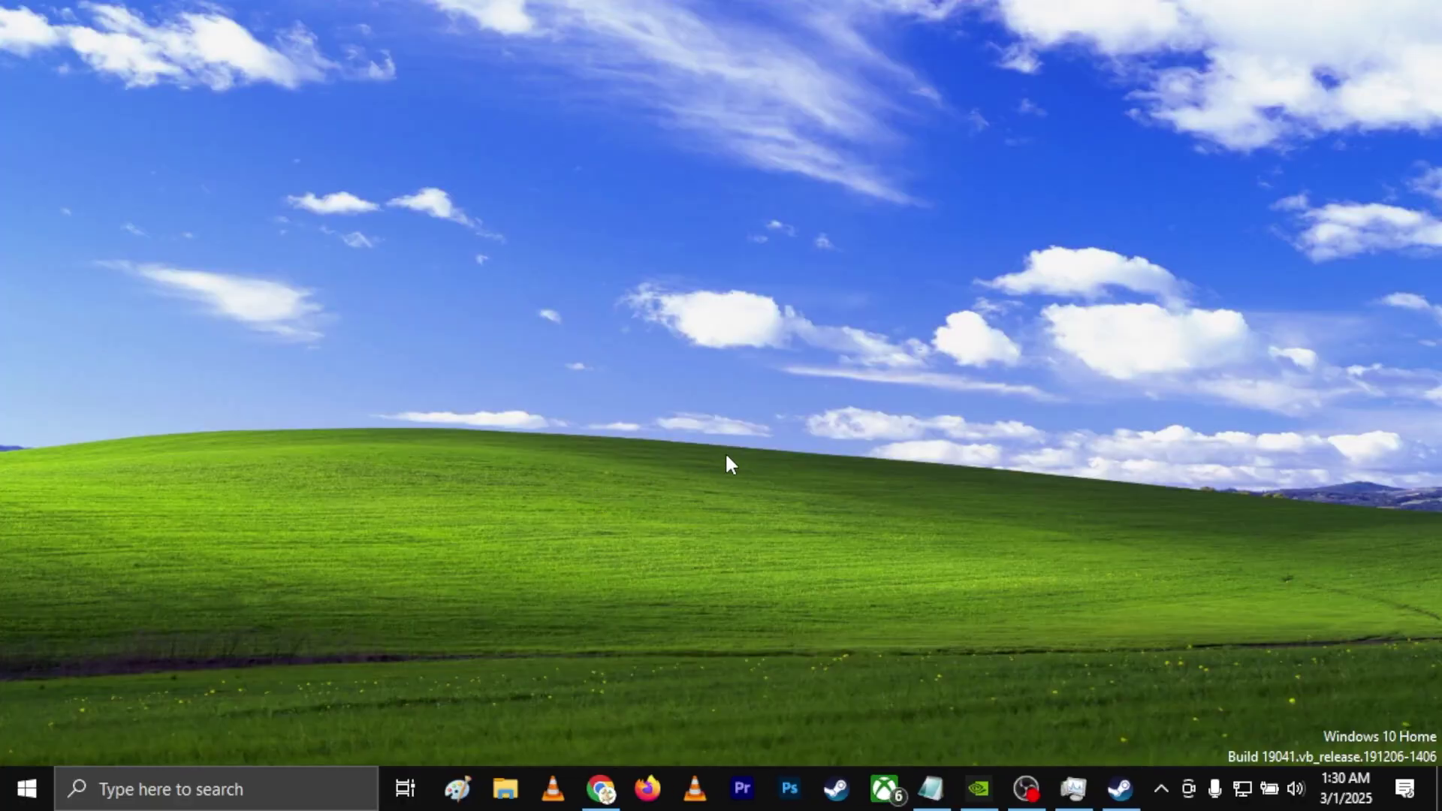
right_click(748, 436)
left_click(799, 501)
right_click(803, 487)
left_click(818, 547)
right_click(811, 460)
left_click(823, 516)
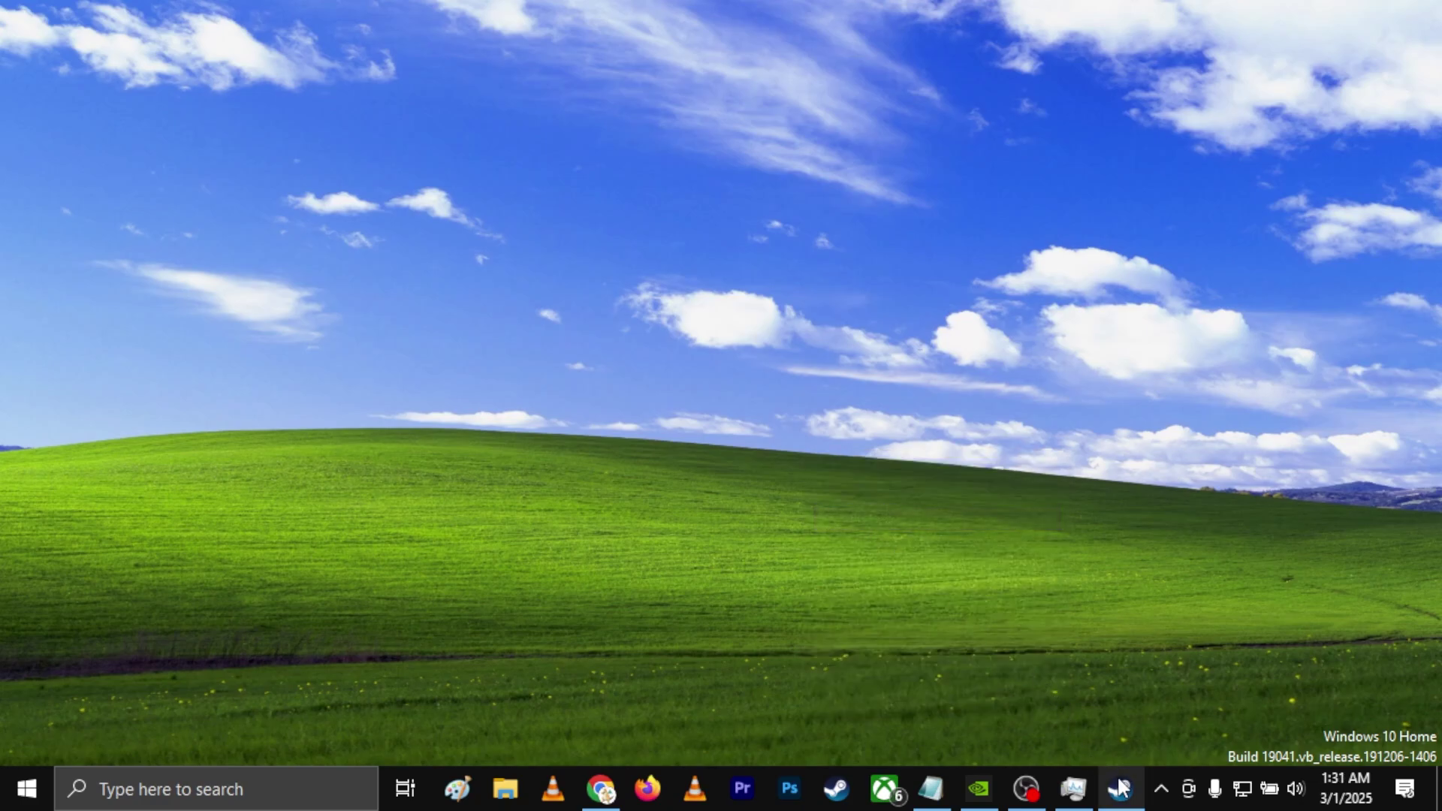
Switch to Steam and browse the local files of Monster Hunter Wilds
mouse_move(1119, 788)
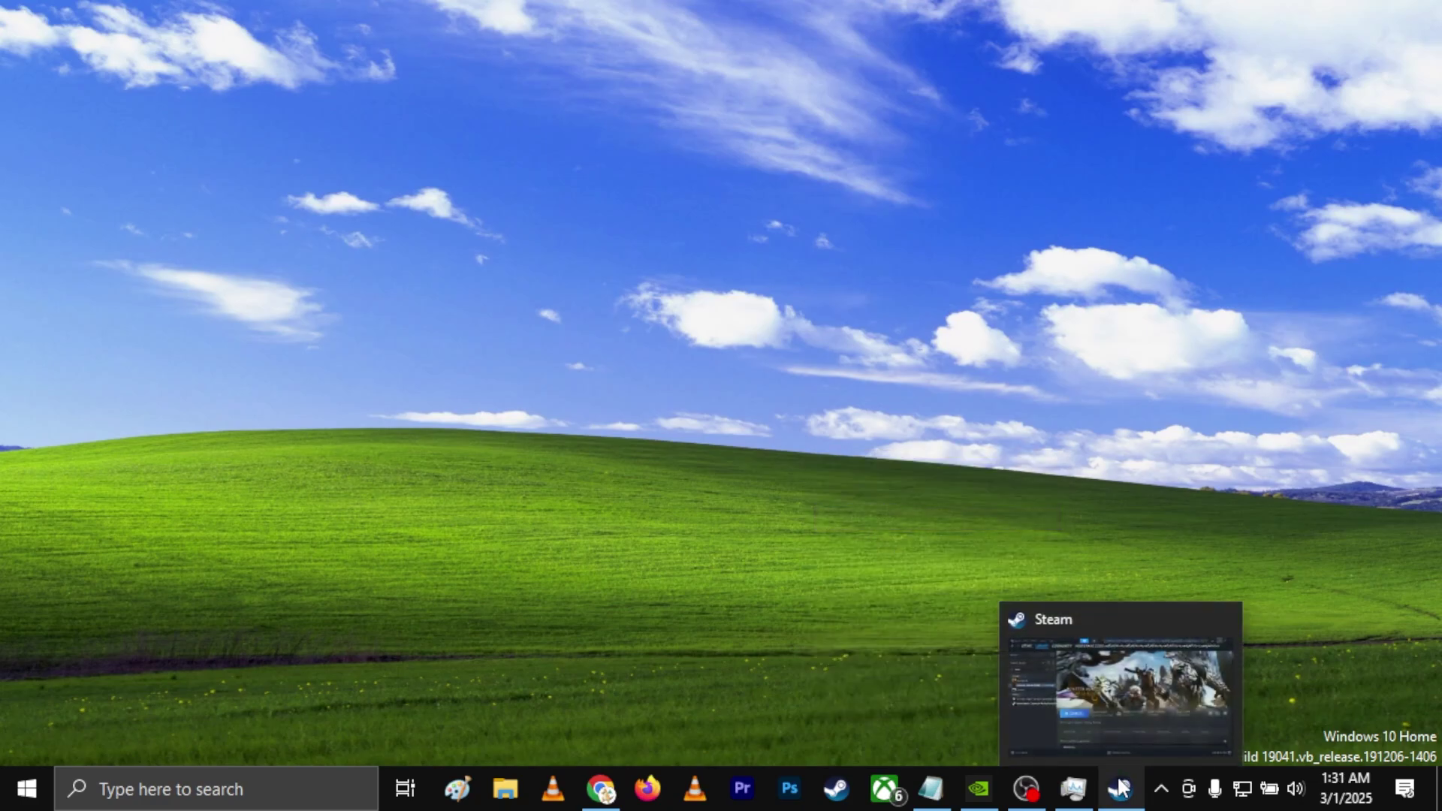
left_click(1119, 788)
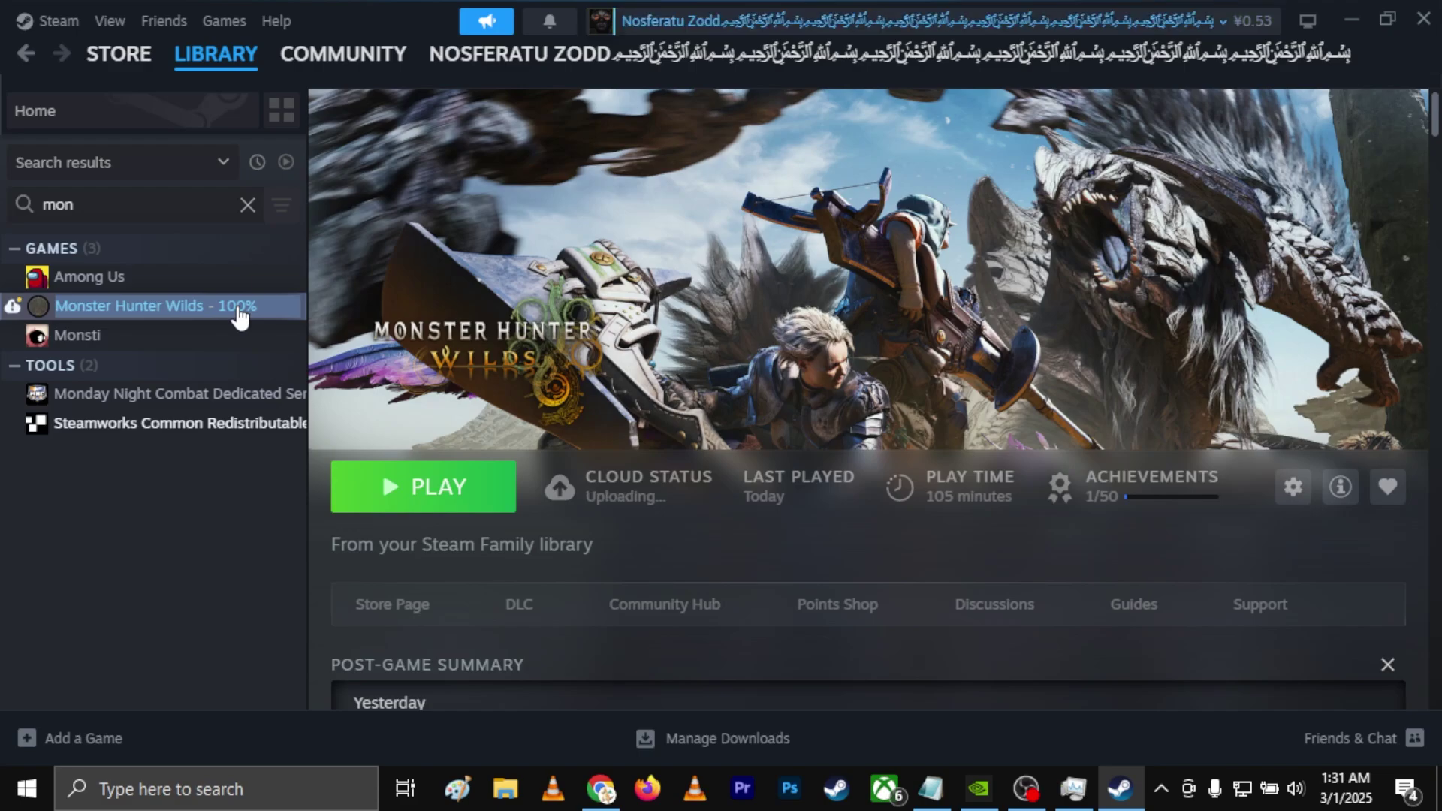
right_click(239, 316)
mouse_move(338, 451)
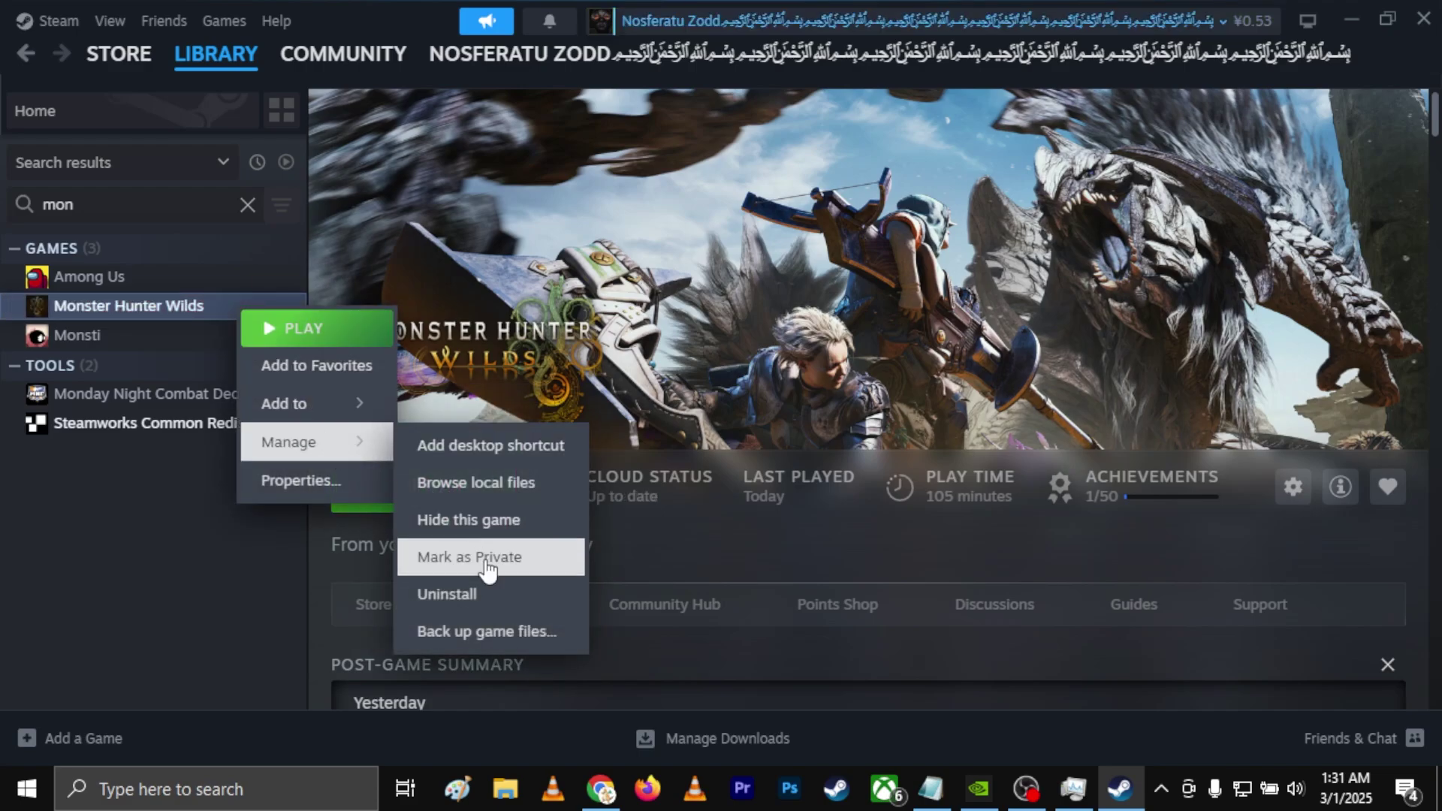
left_click(528, 484)
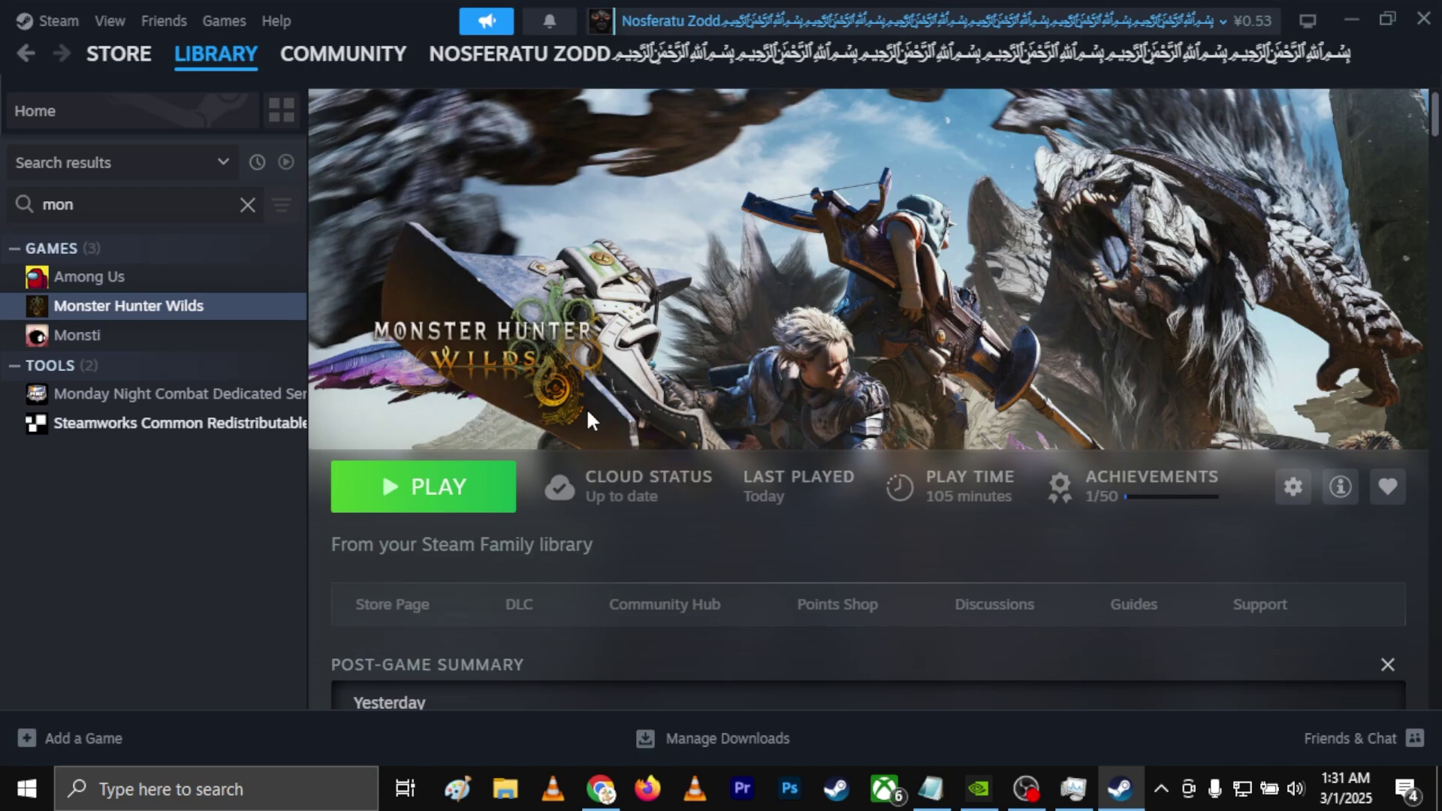
Disable fullscreen optimizations in the compatibility properties of the MonsterHunterWilds application and apply the change
left_click(601, 608)
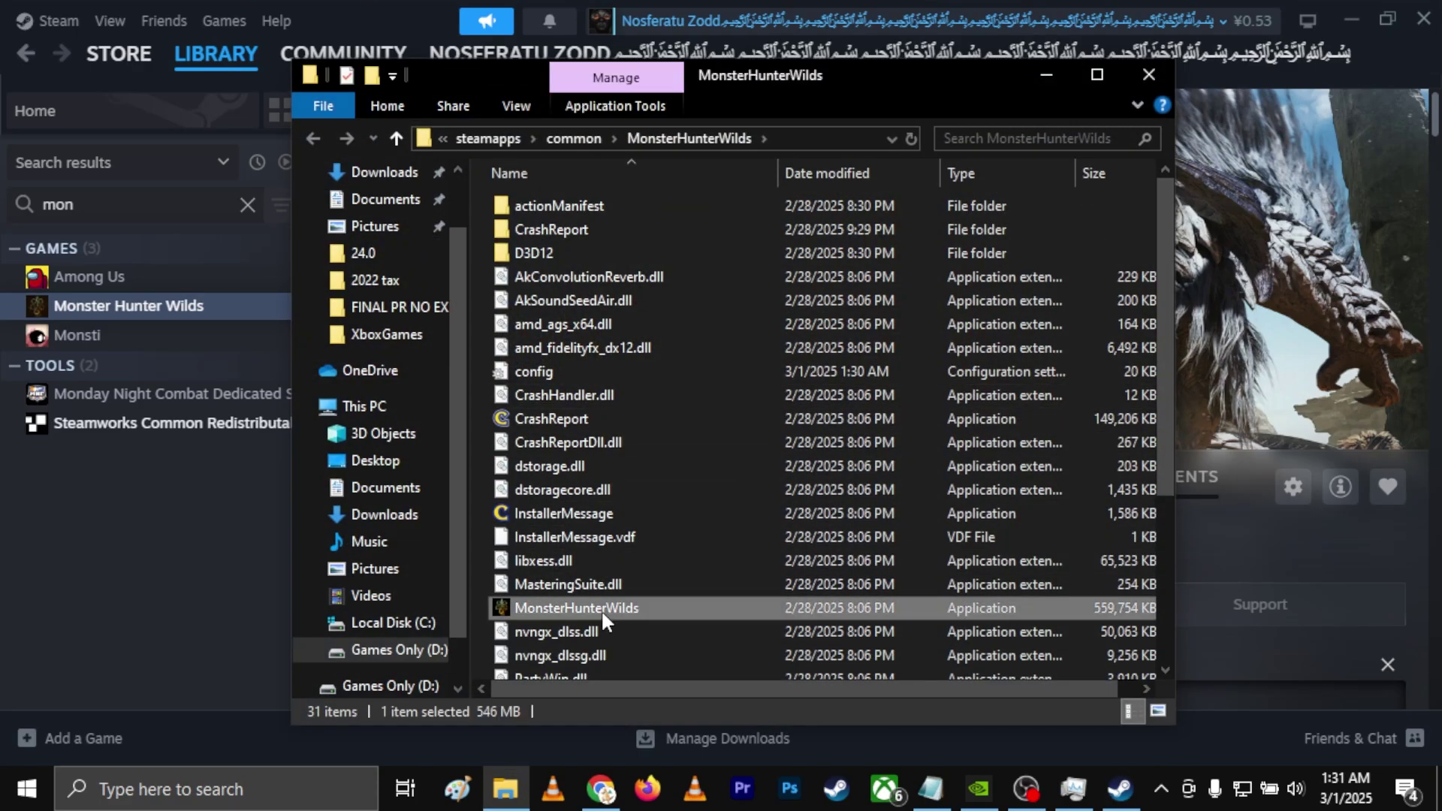
right_click(602, 608)
left_click(682, 747)
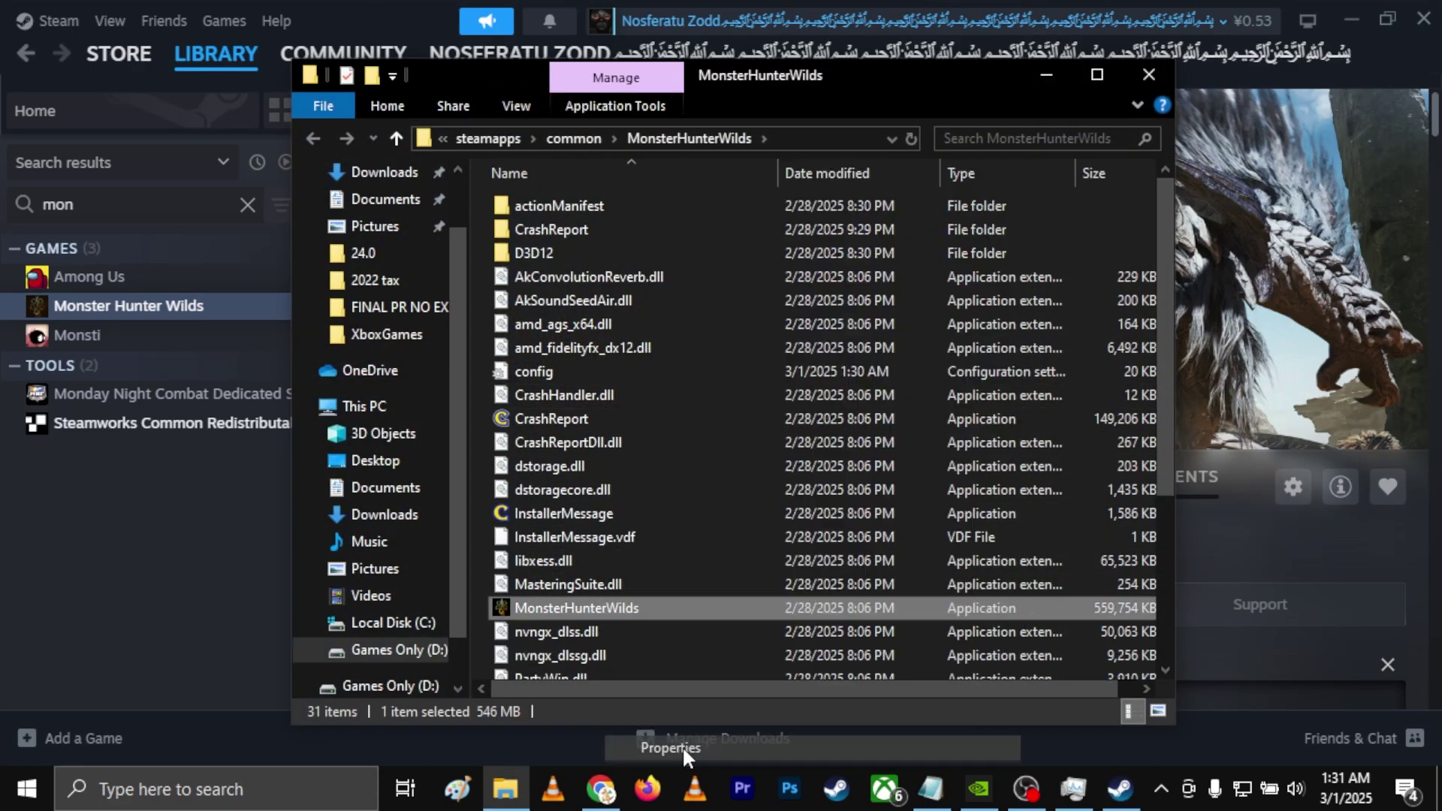
left_click(811, 219)
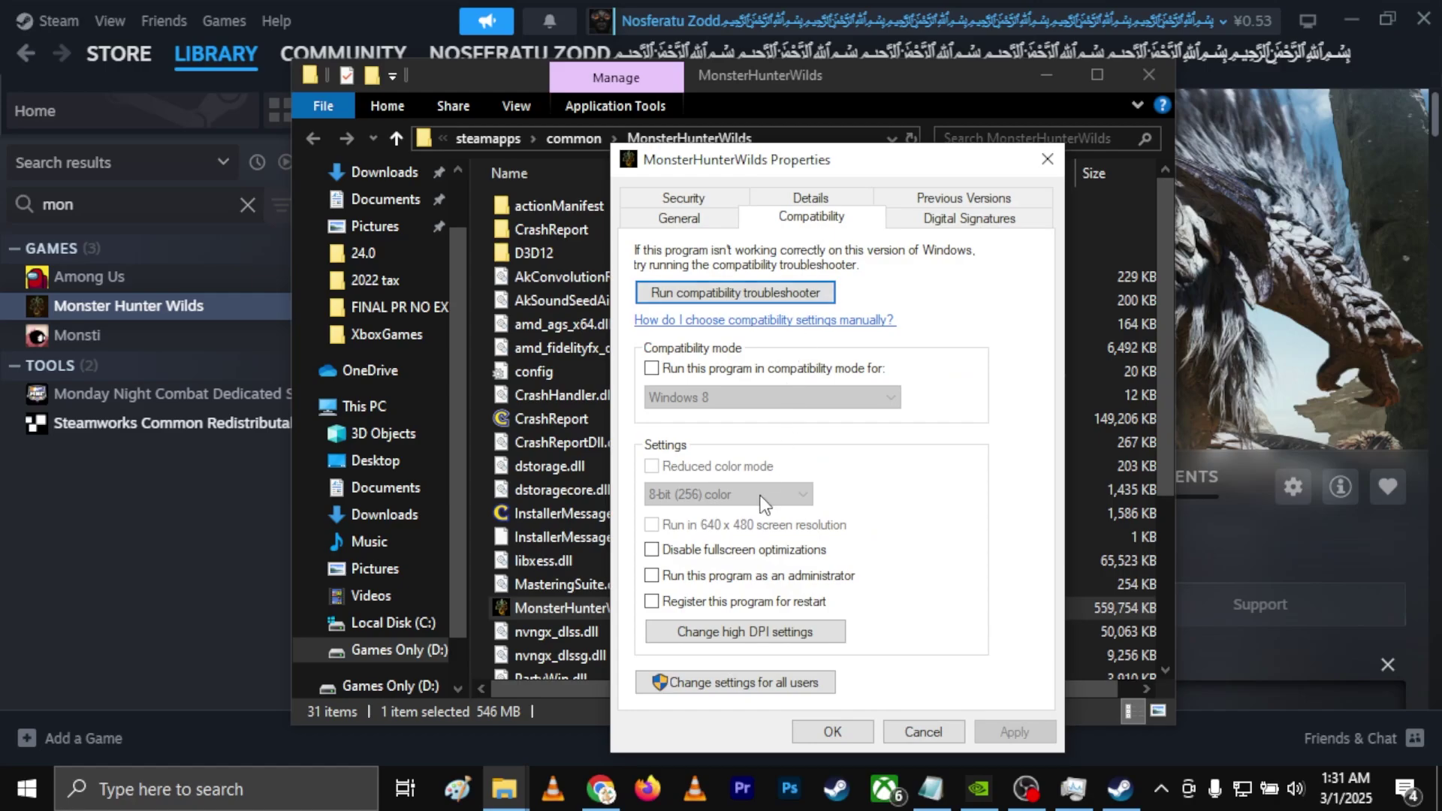
left_click(728, 554)
left_click(851, 736)
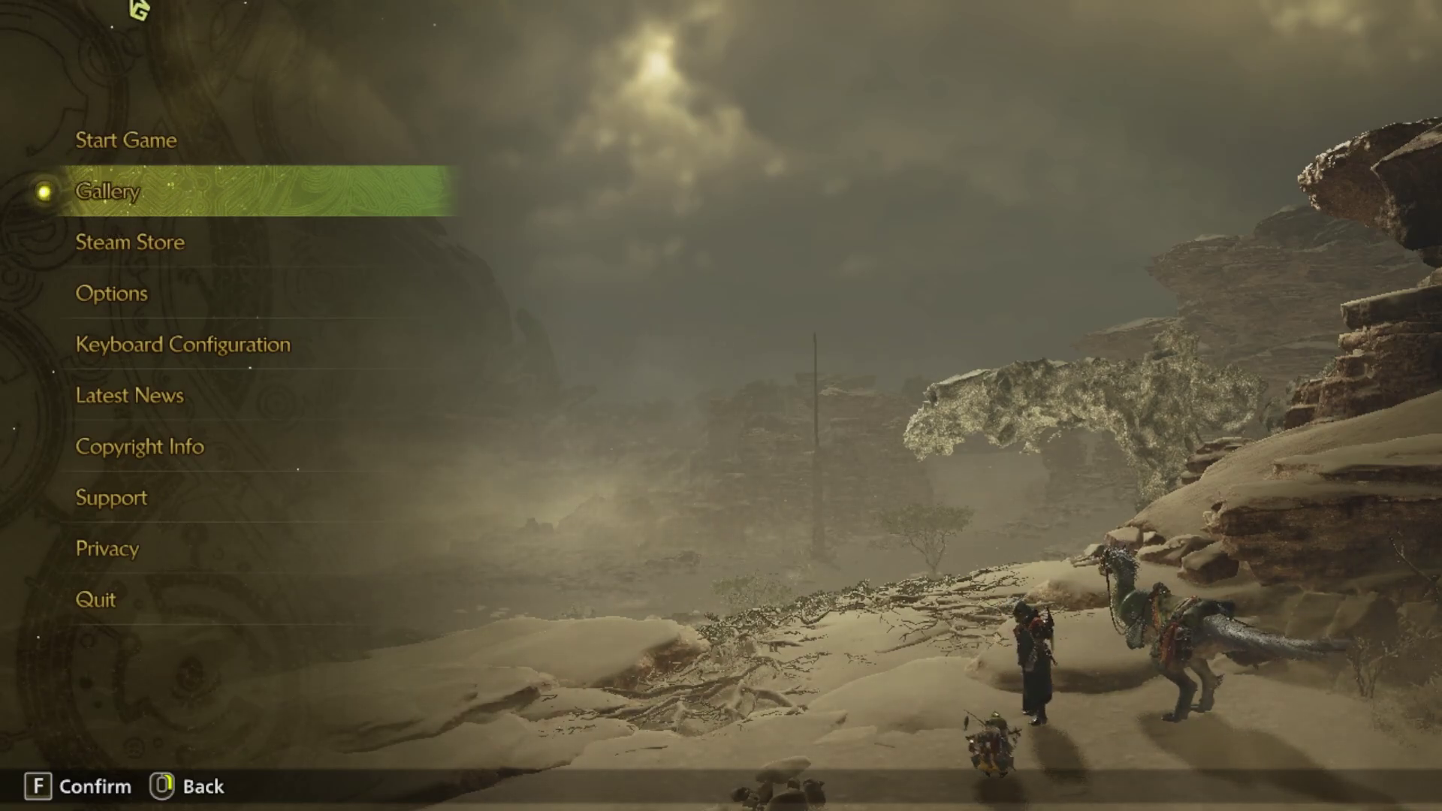
Open the game options and review the display, graphics, audio, accessibility and remaining settings categories, and leave the options
left_click(137, 308)
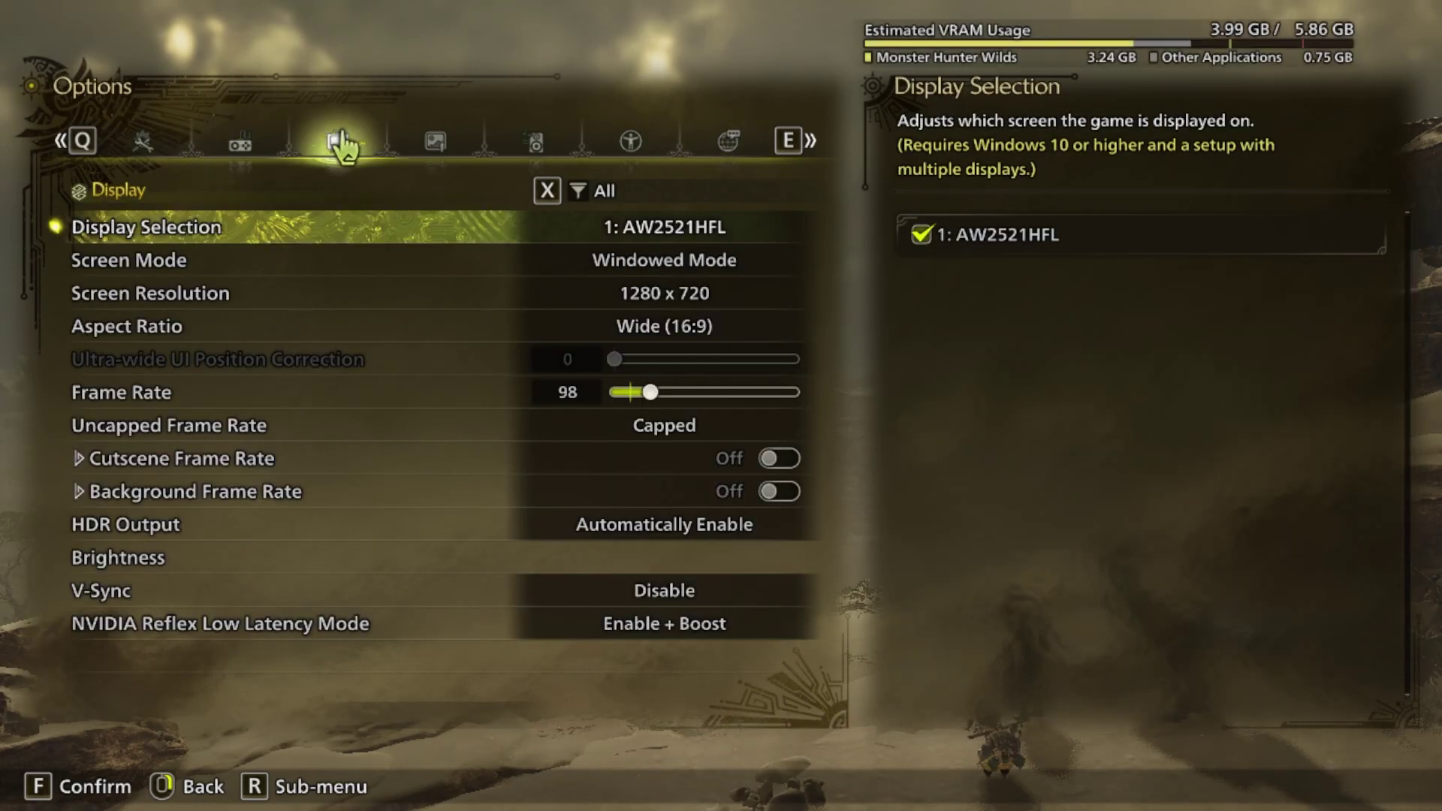
left_click(336, 136)
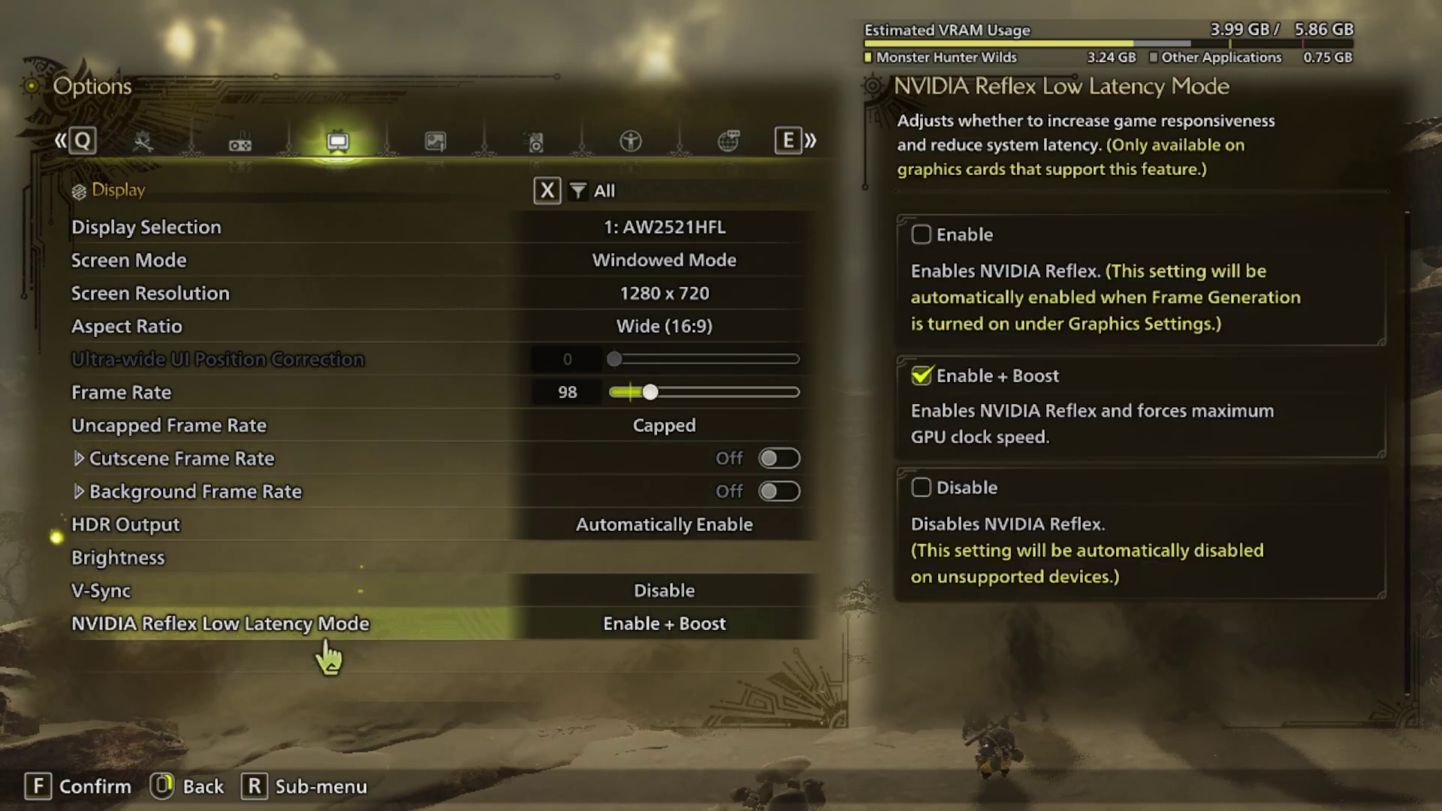
left_click(433, 142)
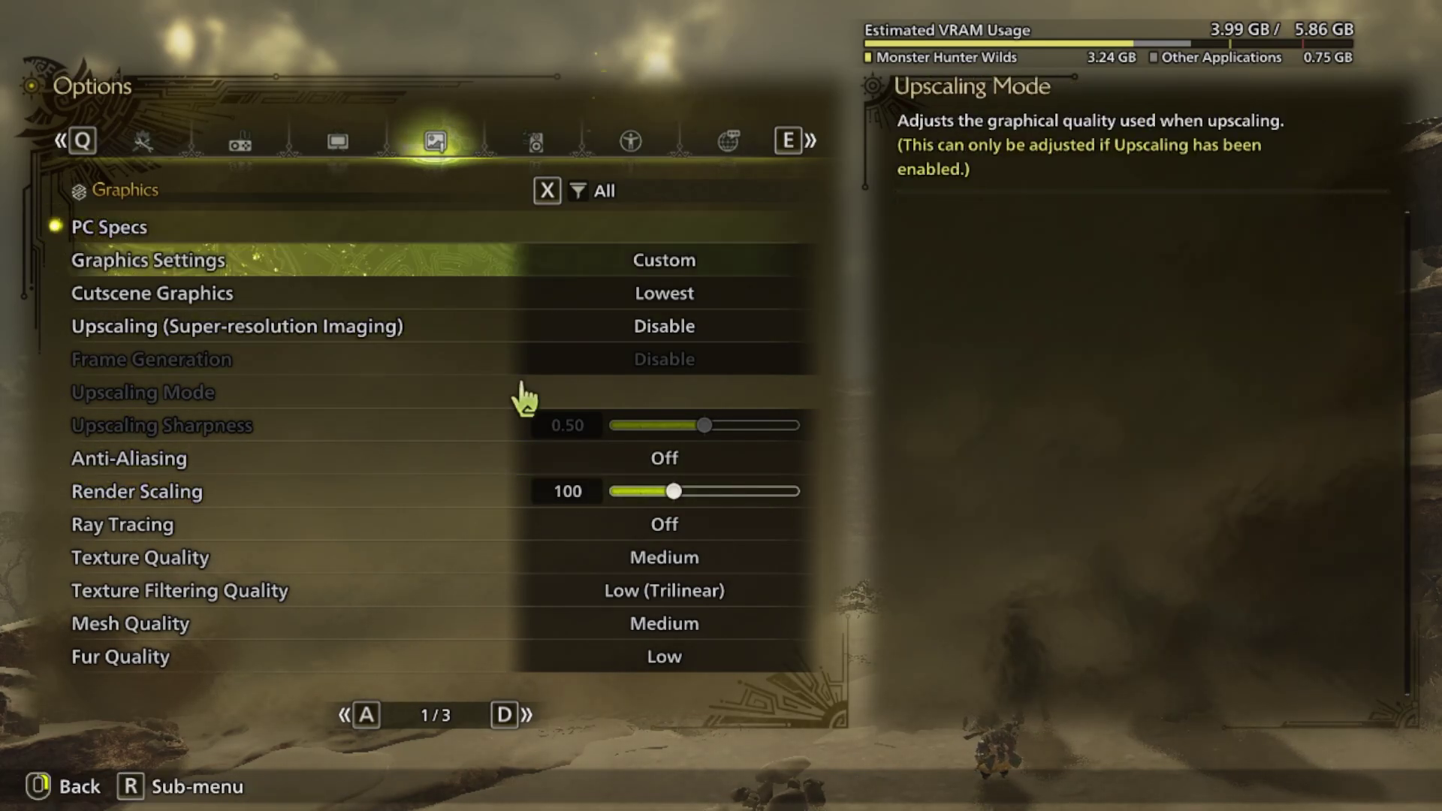
scroll(421, 631, "down", 3)
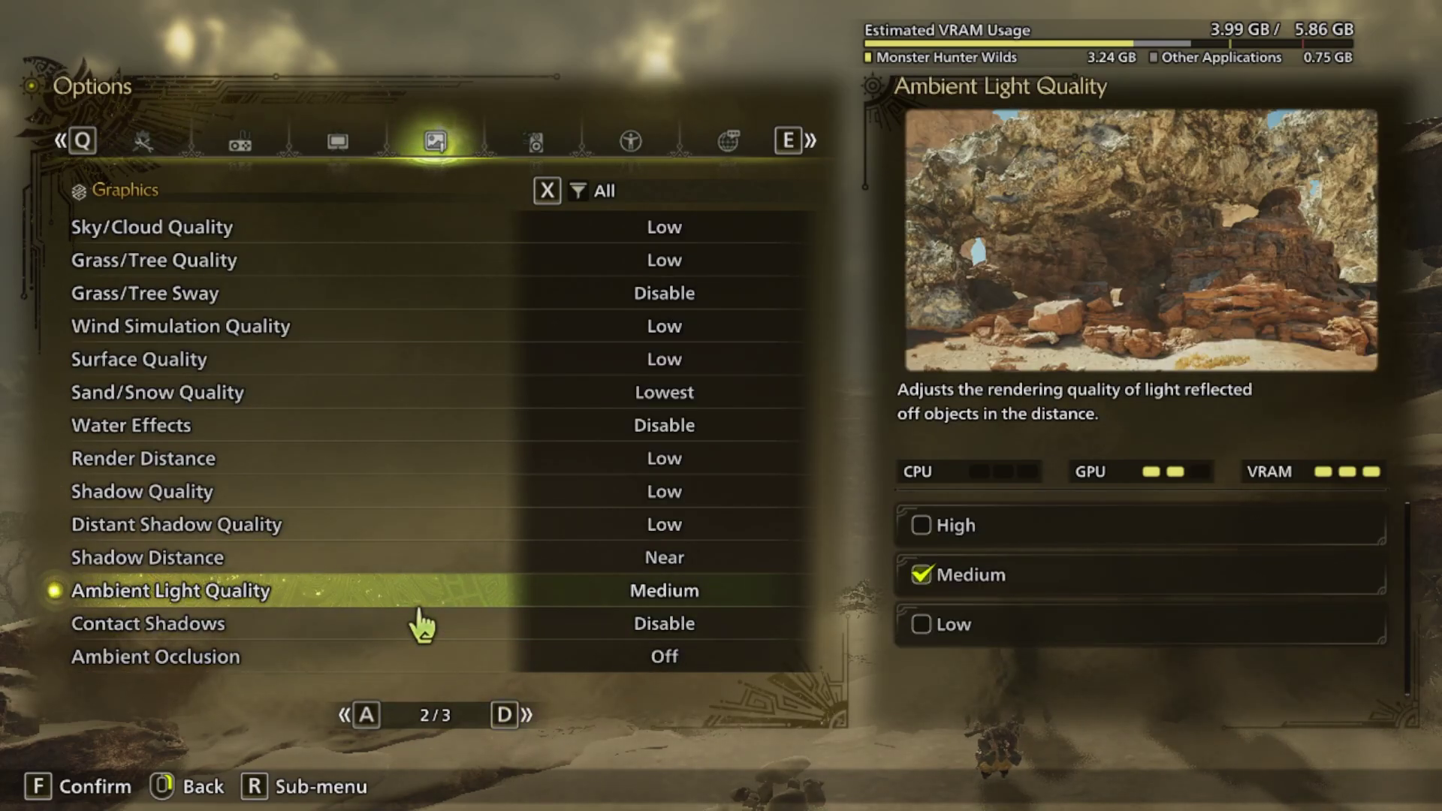
scroll(419, 622, "down", 3)
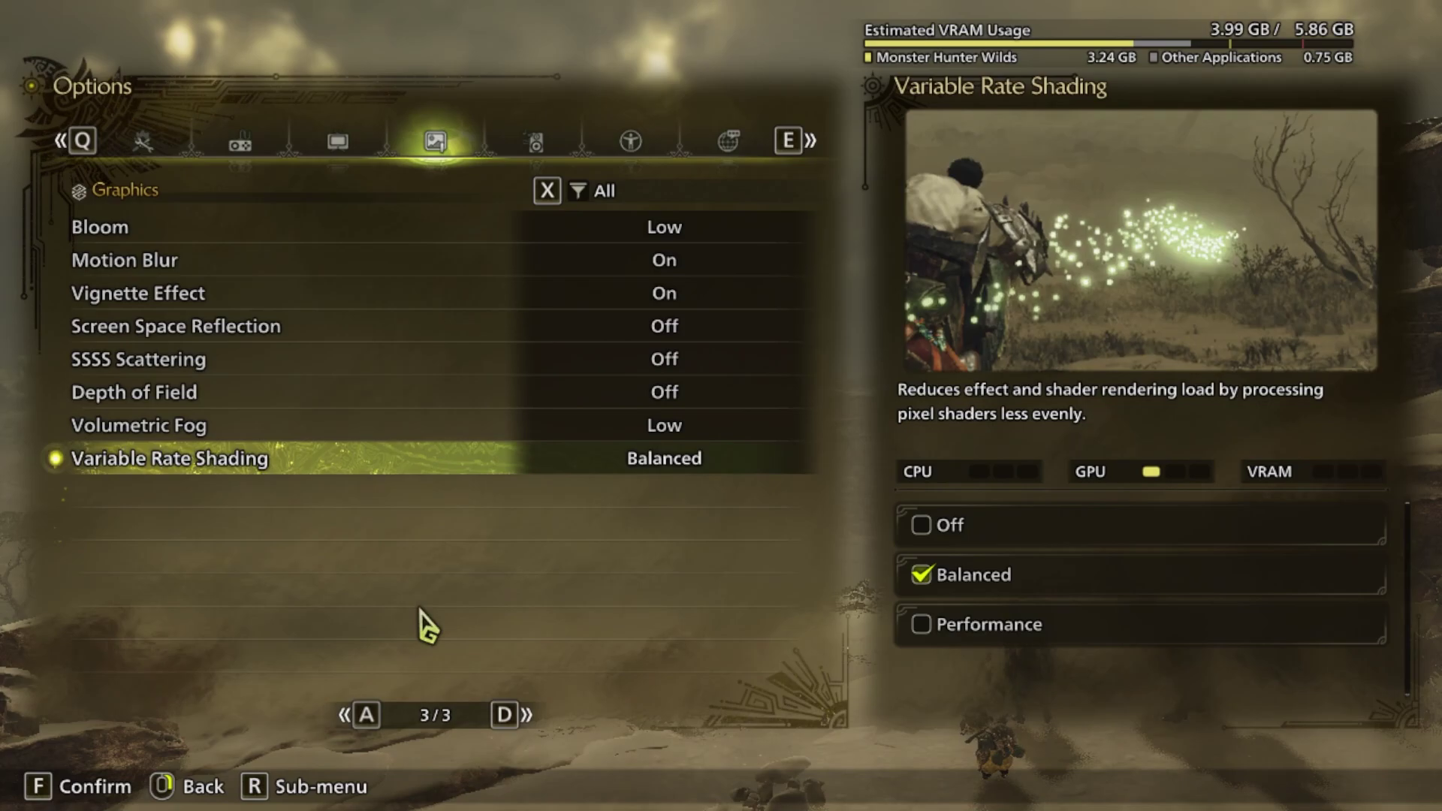
left_click(536, 142)
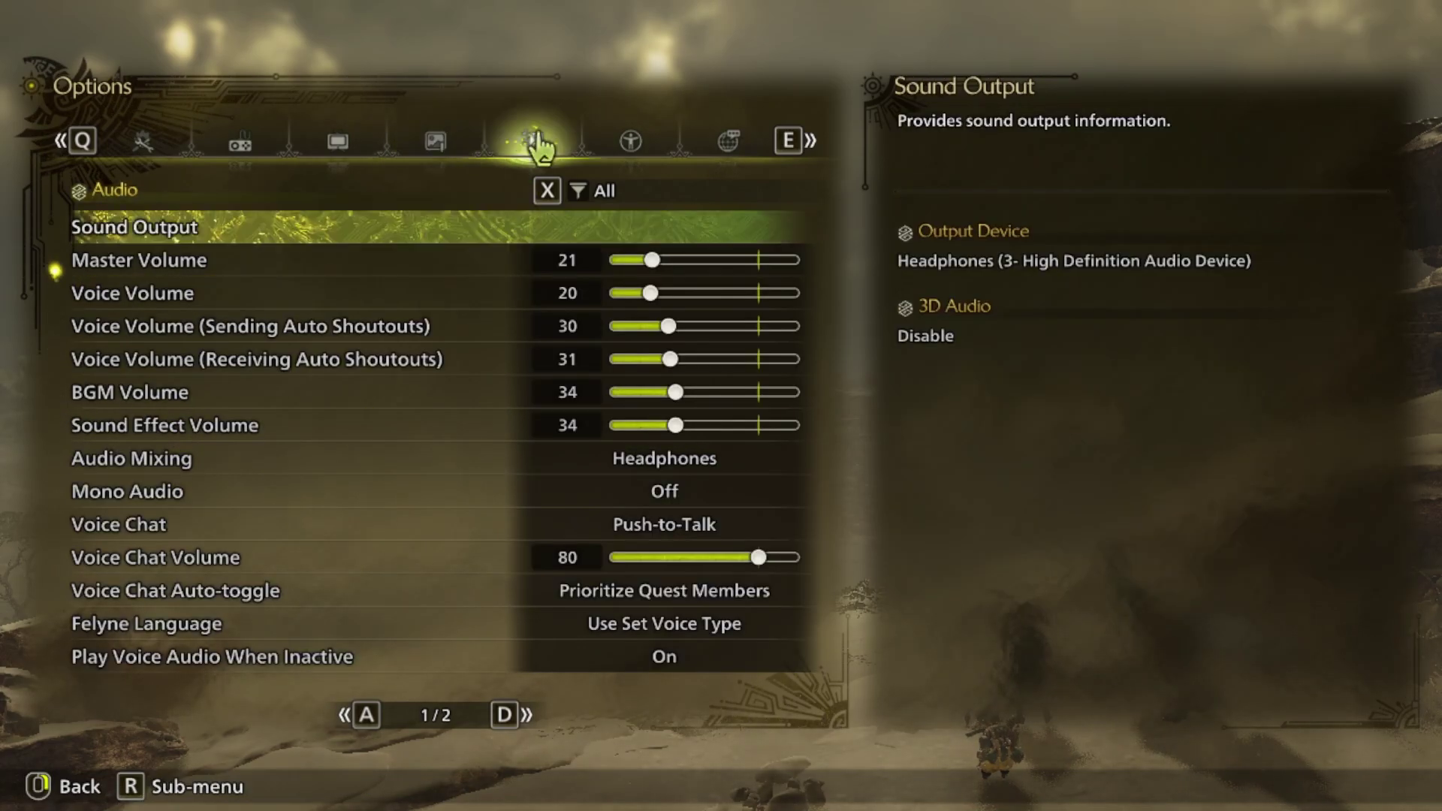
scroll(443, 366, "down", 3)
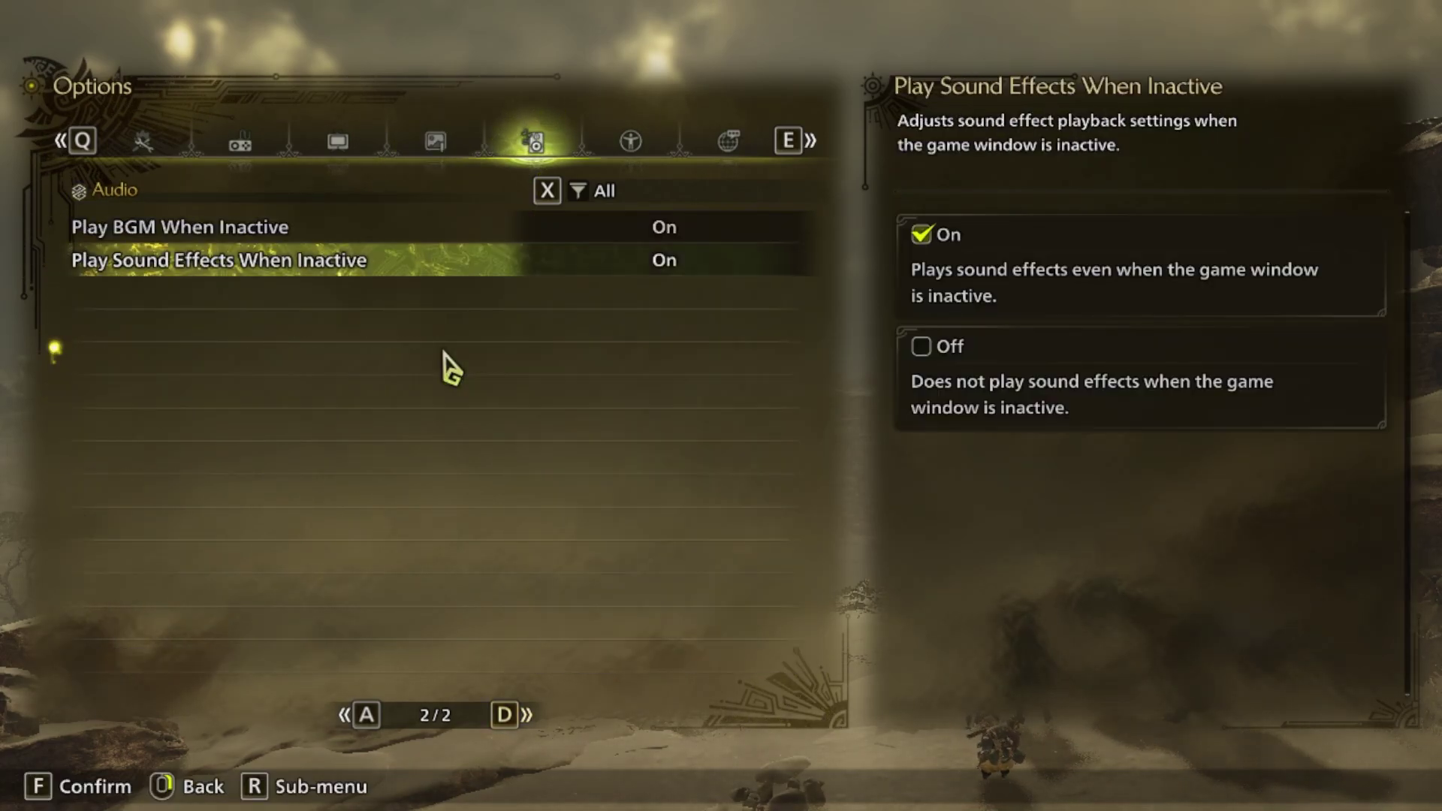
left_click(628, 147)
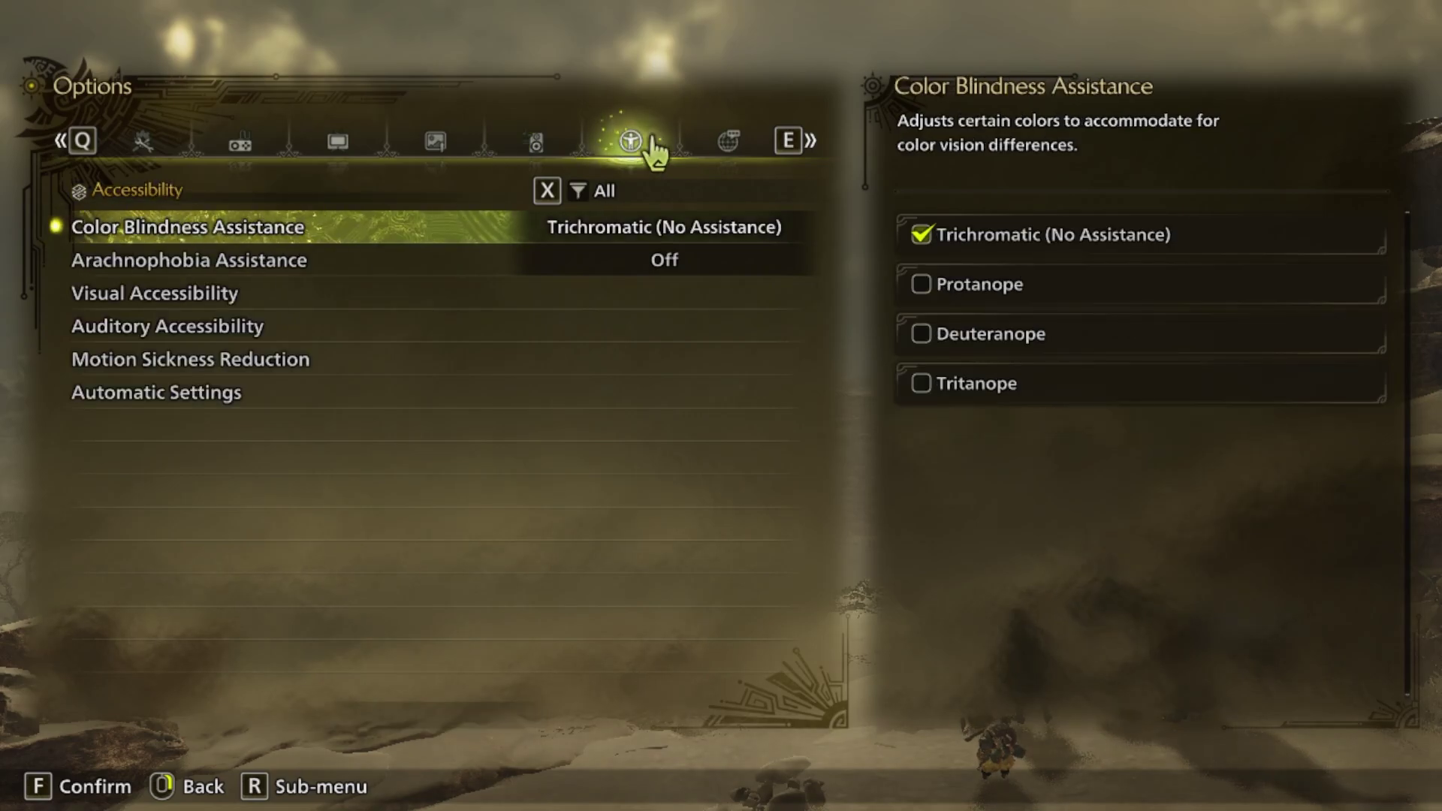
left_click(740, 151)
right_click(740, 151)
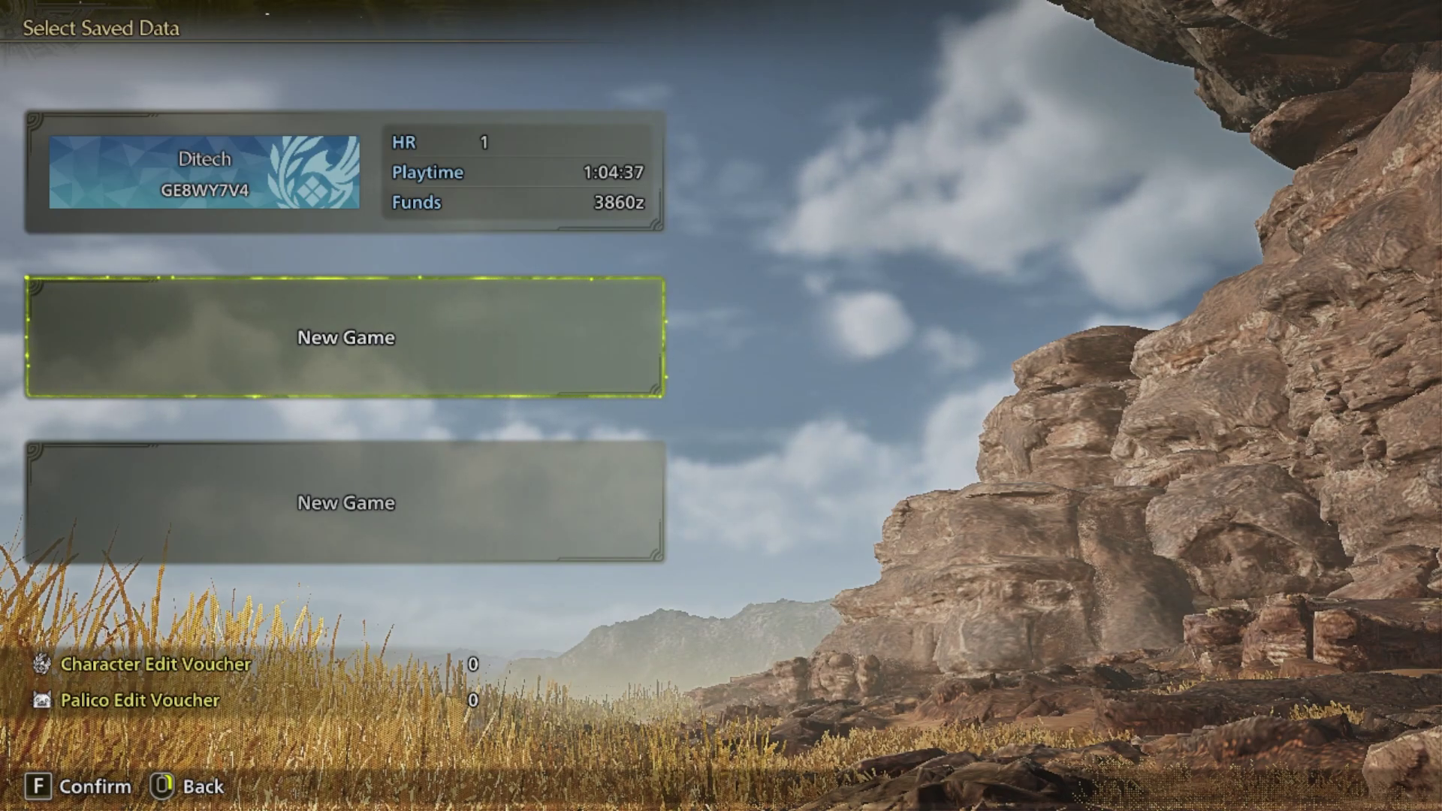
Load the existing saved character and join a Recommended Lobby, confirming the choice
left_click(260, 192)
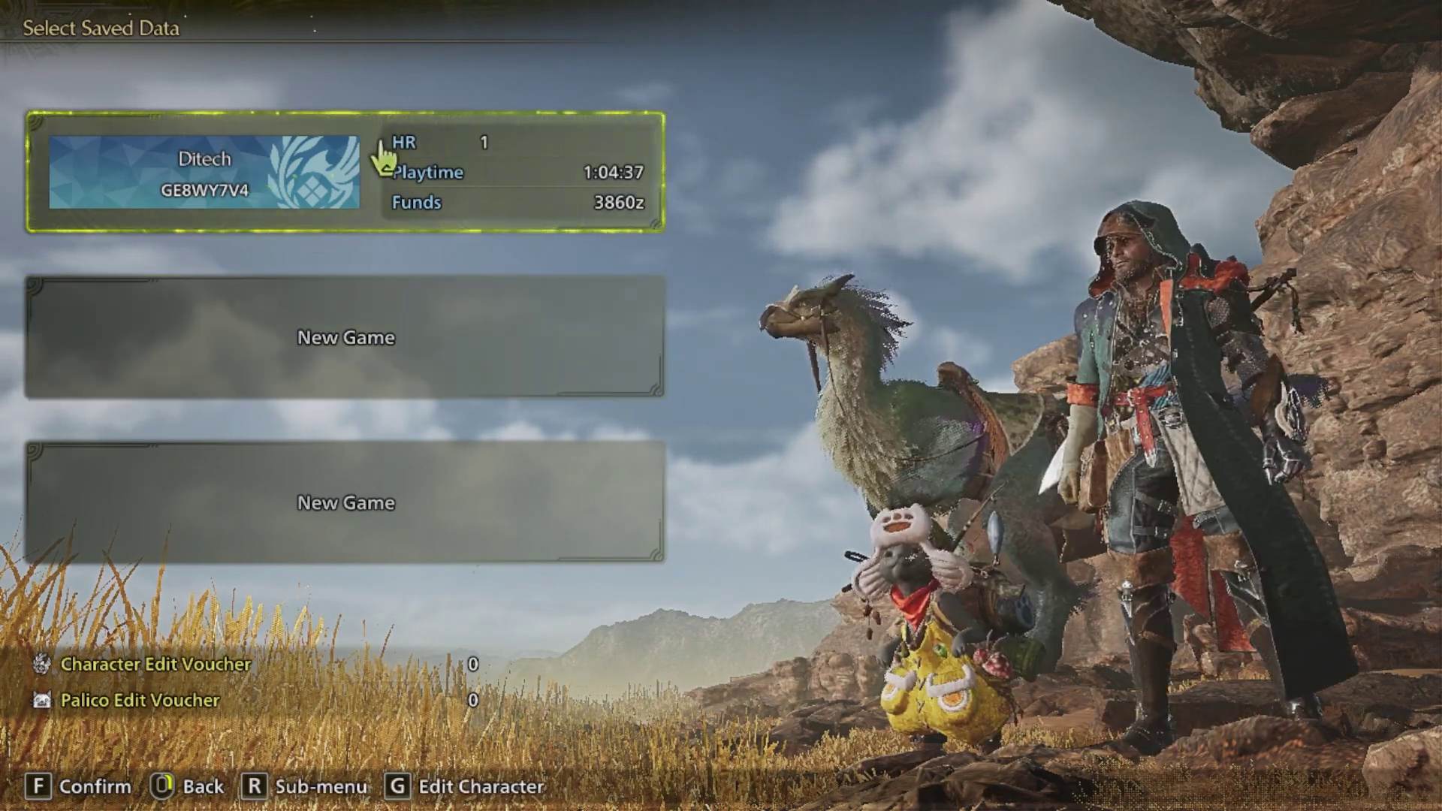
left_click(211, 106)
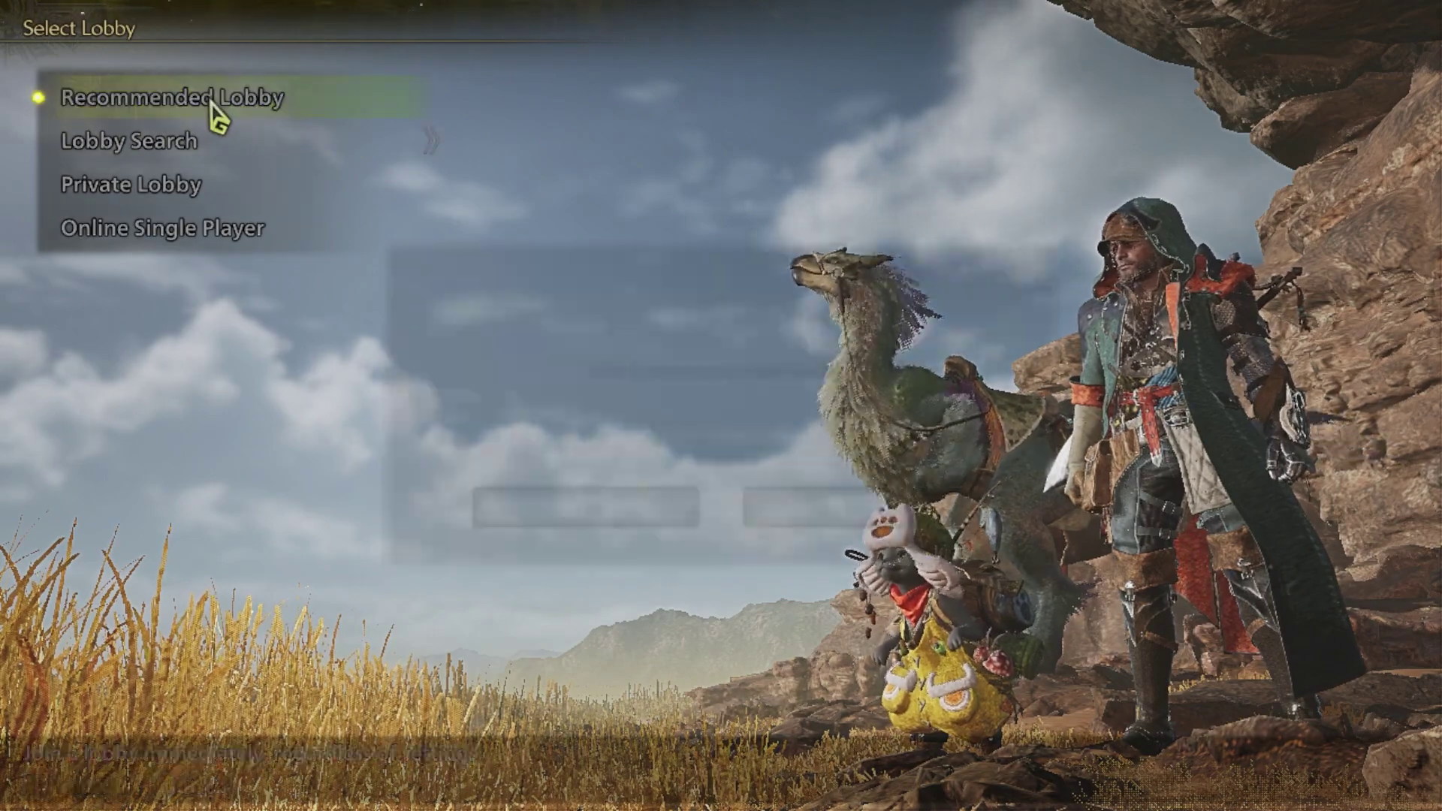
left_click(627, 505)
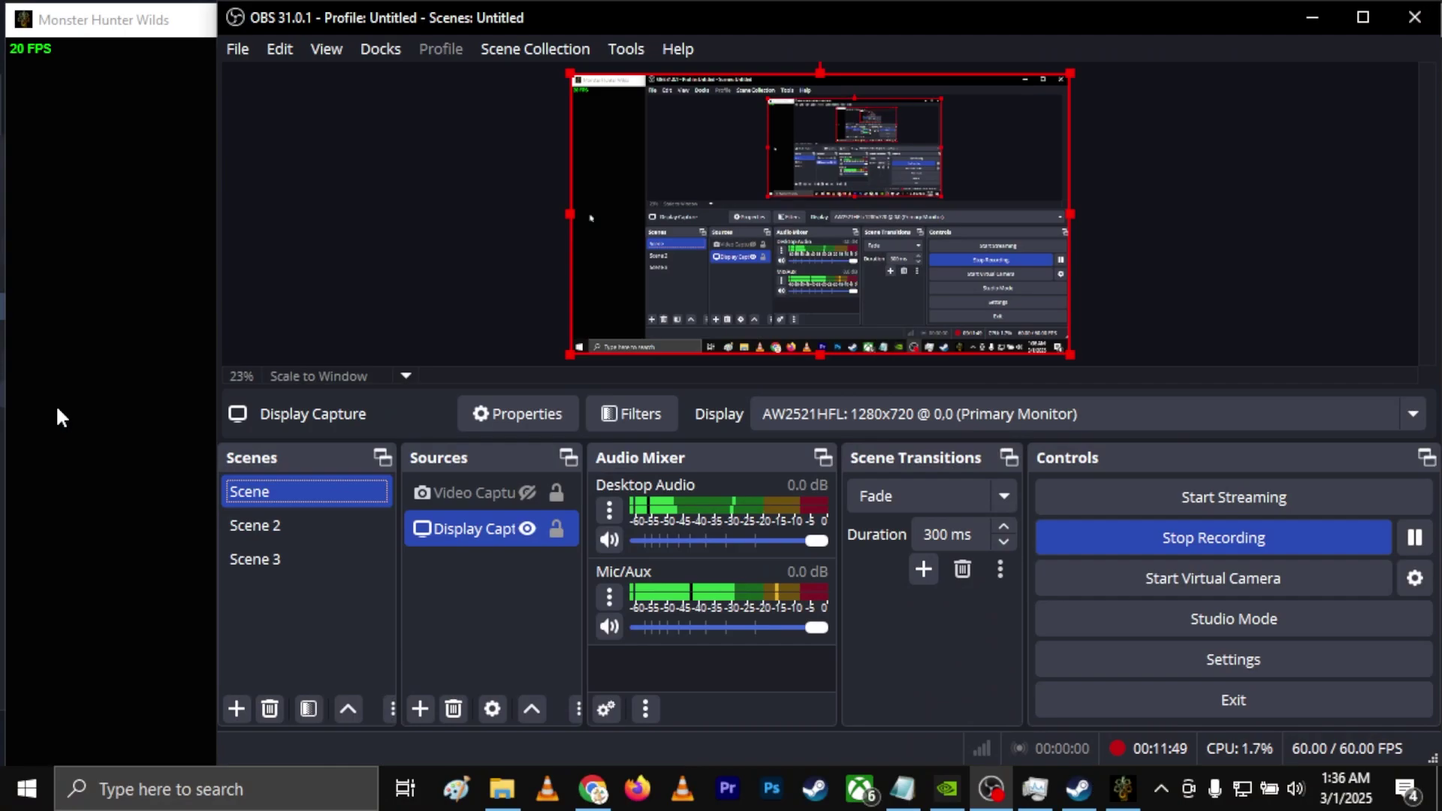
Switch back to Monster Hunter Wilds, go through the Collecting Materials tutorial pages and answer "Yeah, let's head out."
left_click(56, 405)
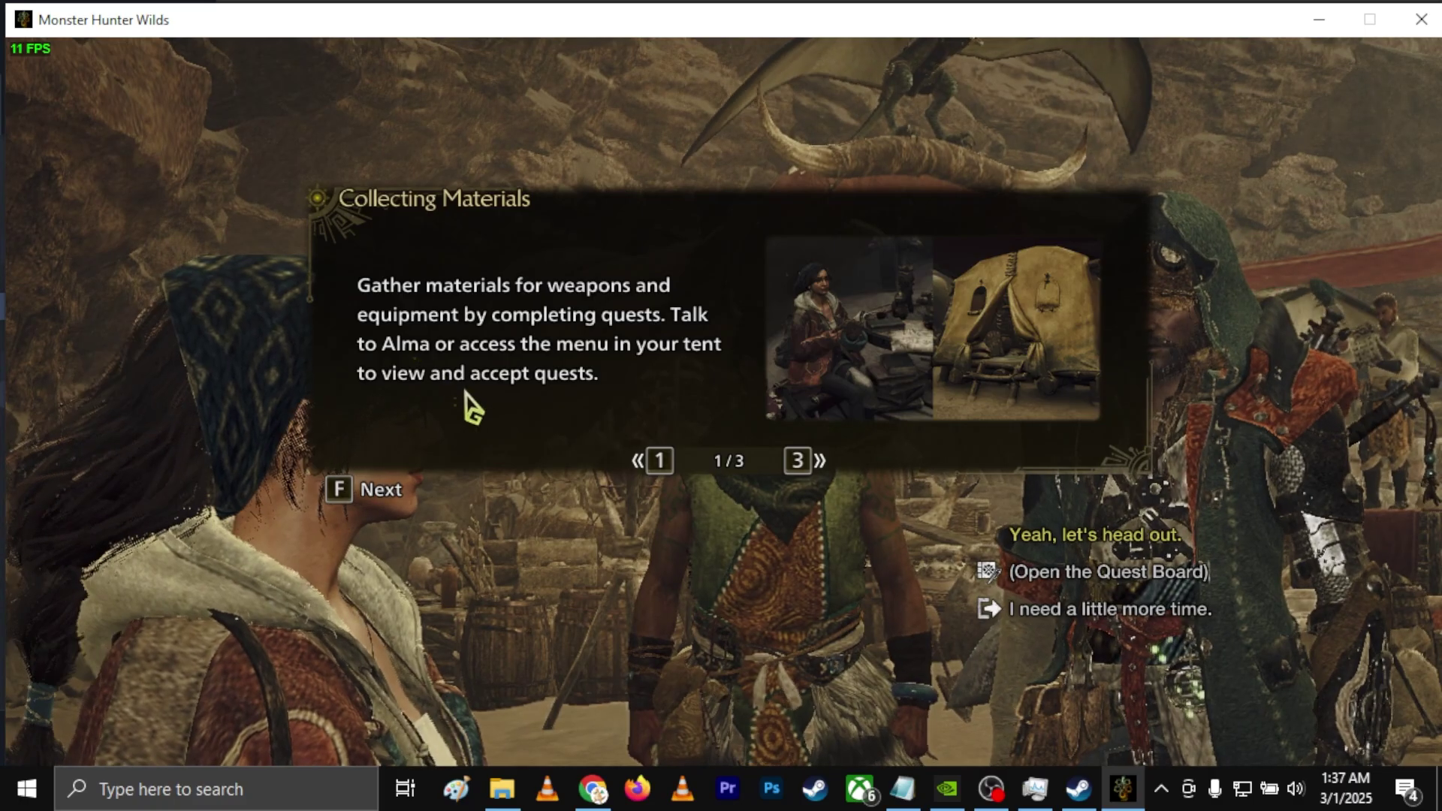
key("f")
key("f")
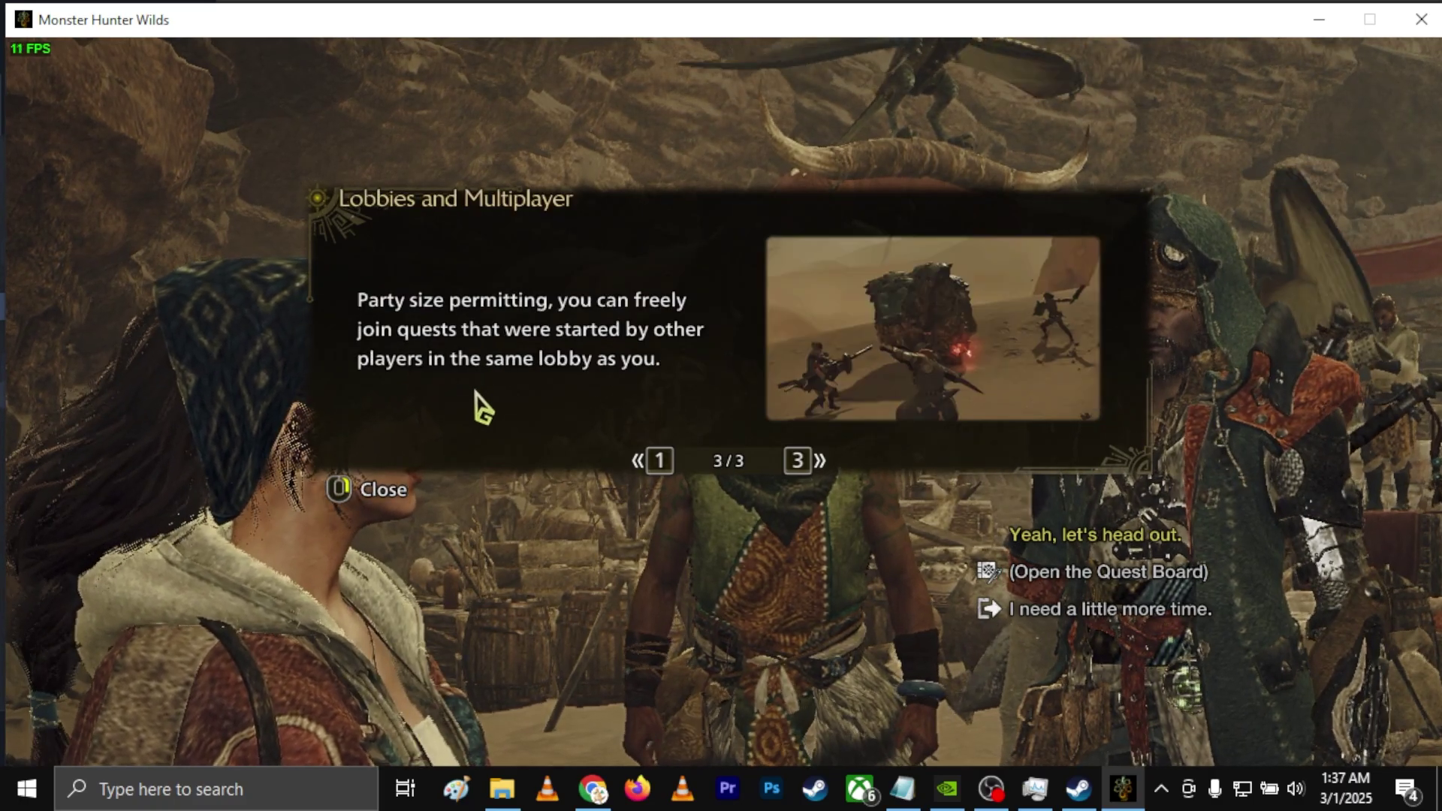
left_click(481, 408)
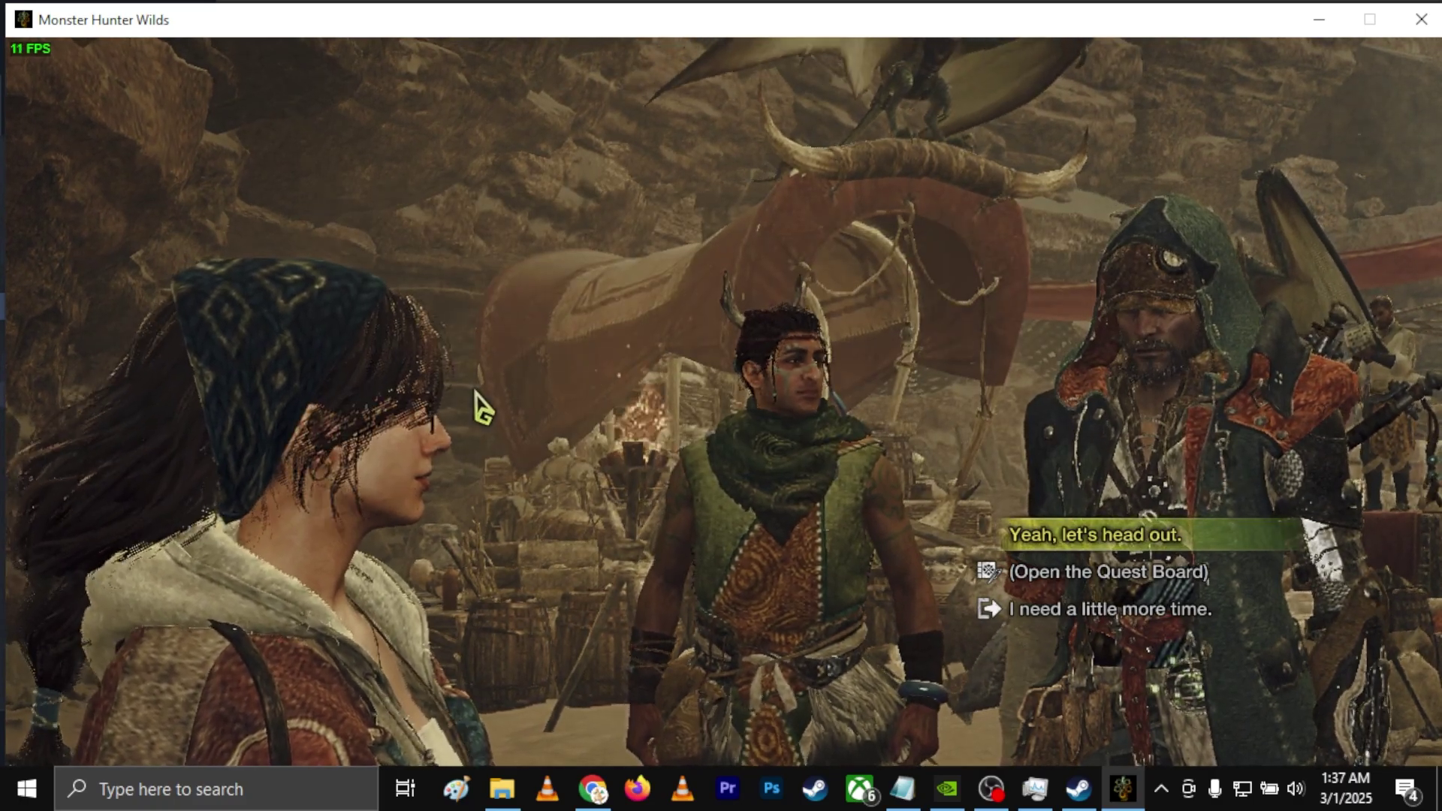
key("f")
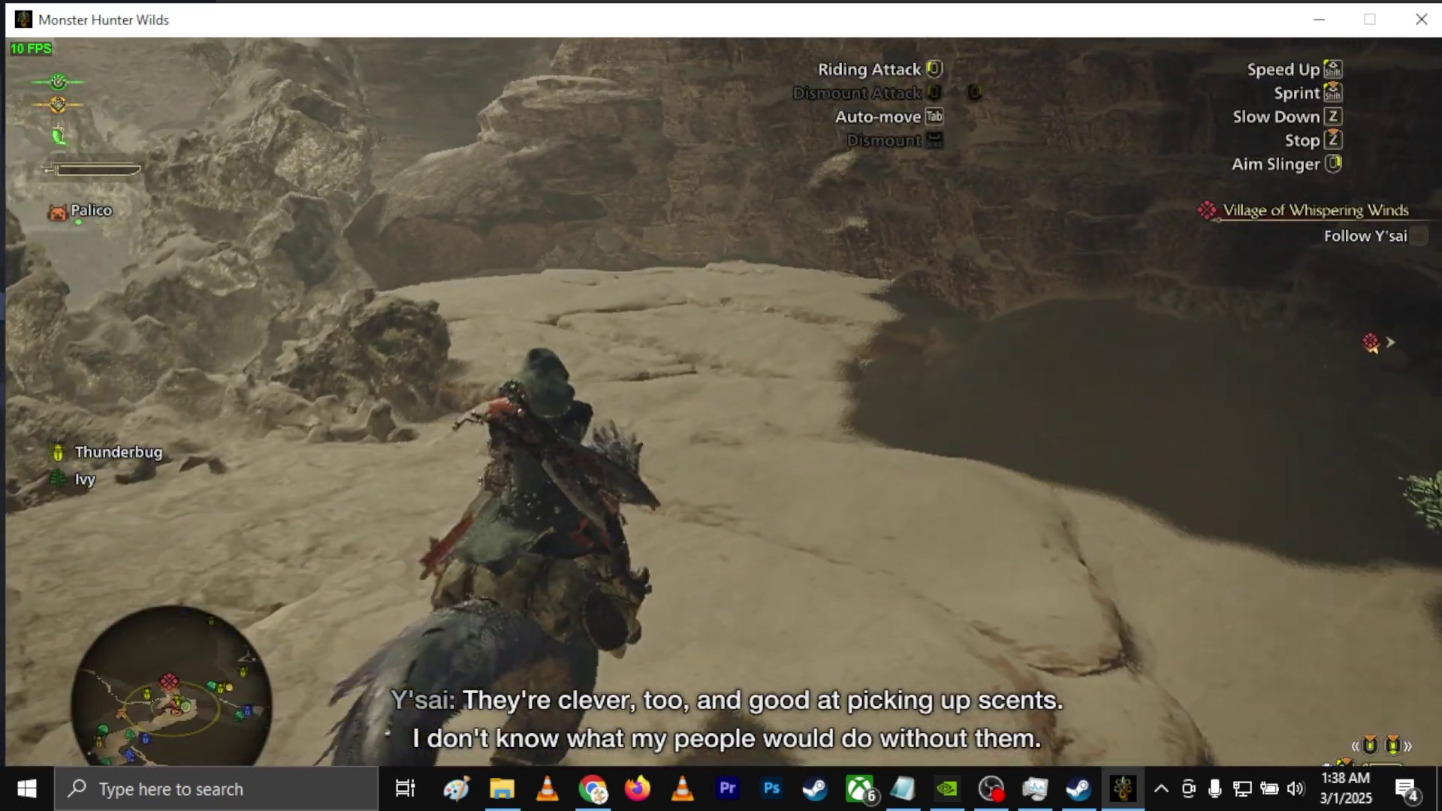
Close Monster Hunter Wilds during the ride and confirm exiting the game
key("Escape")
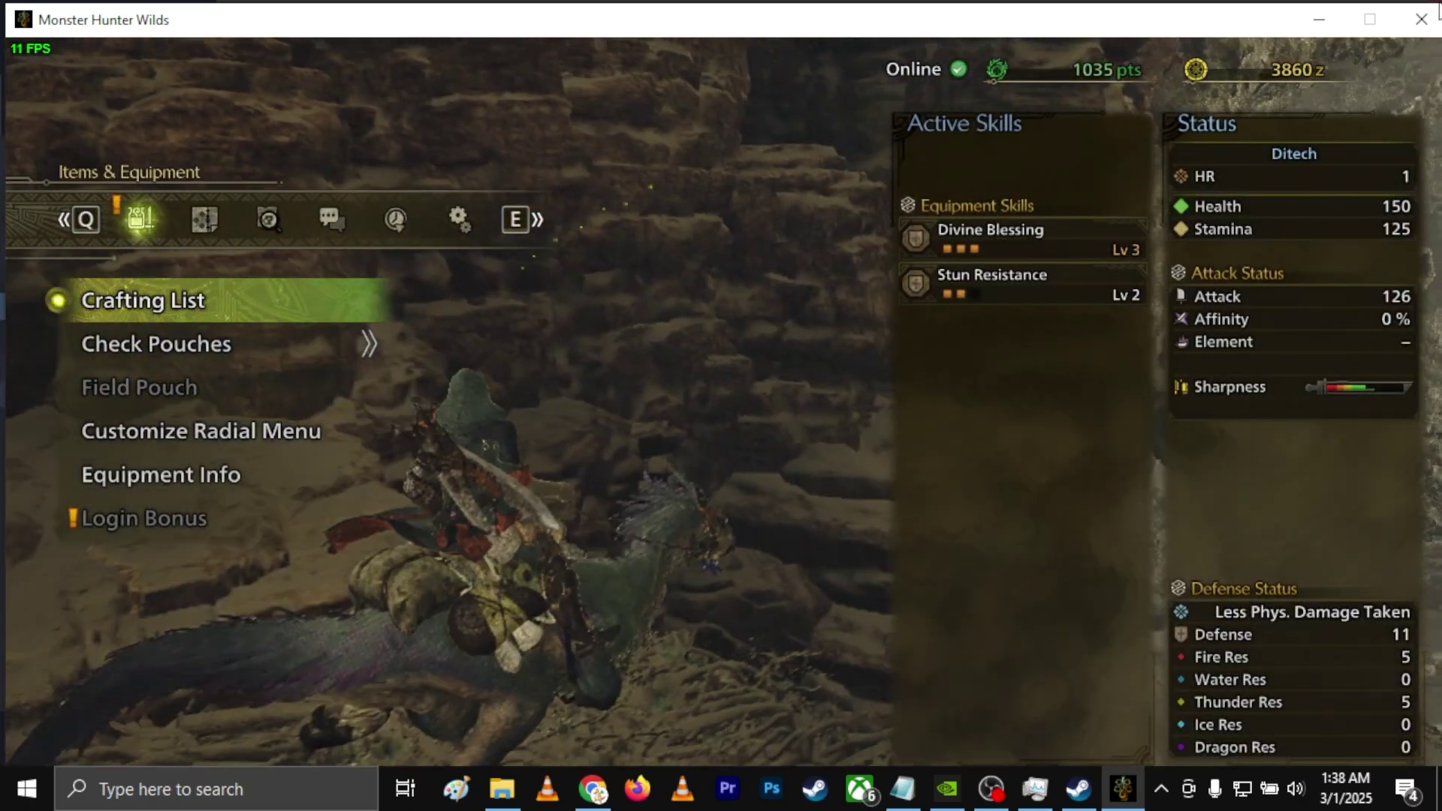
left_click(1420, 18)
left_click(714, 476)
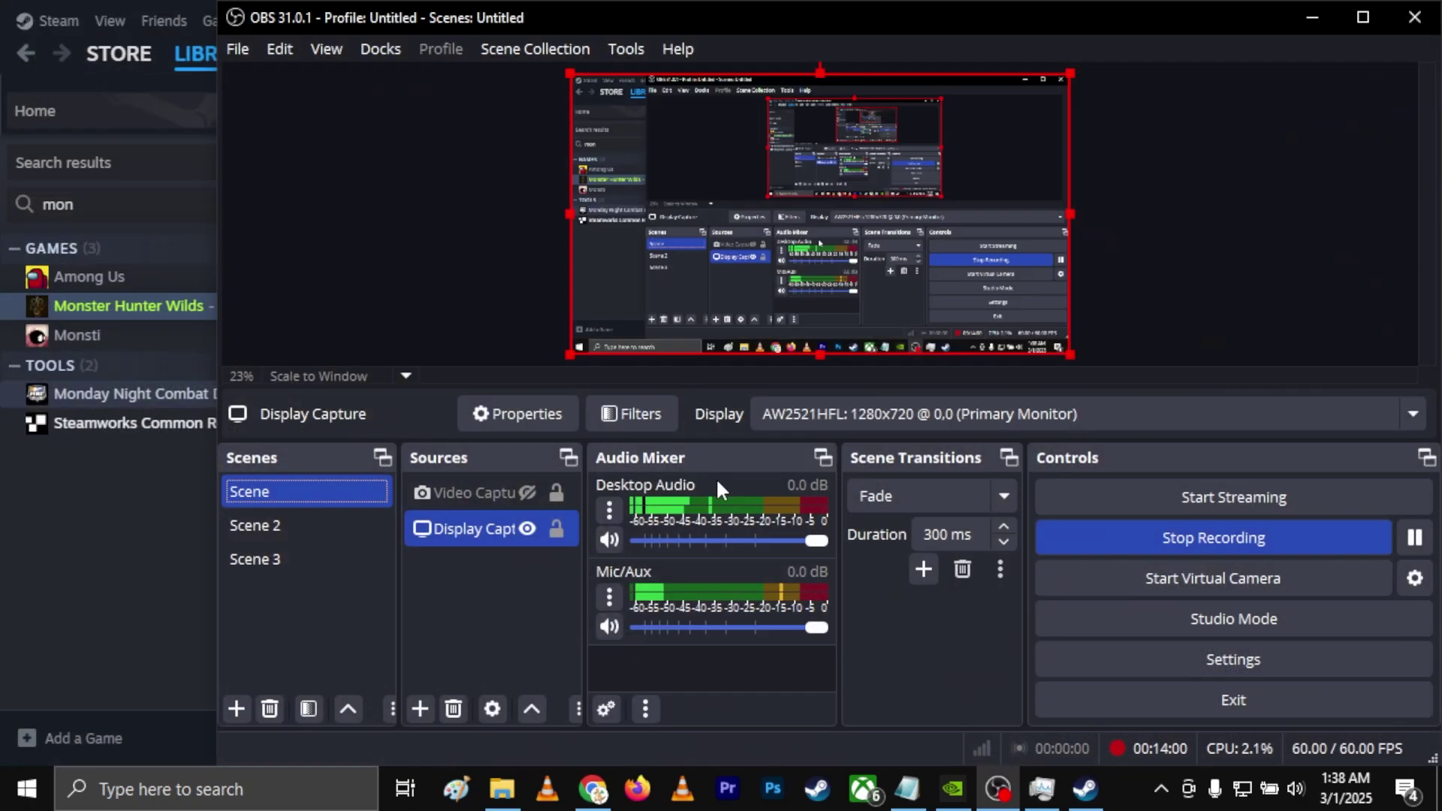